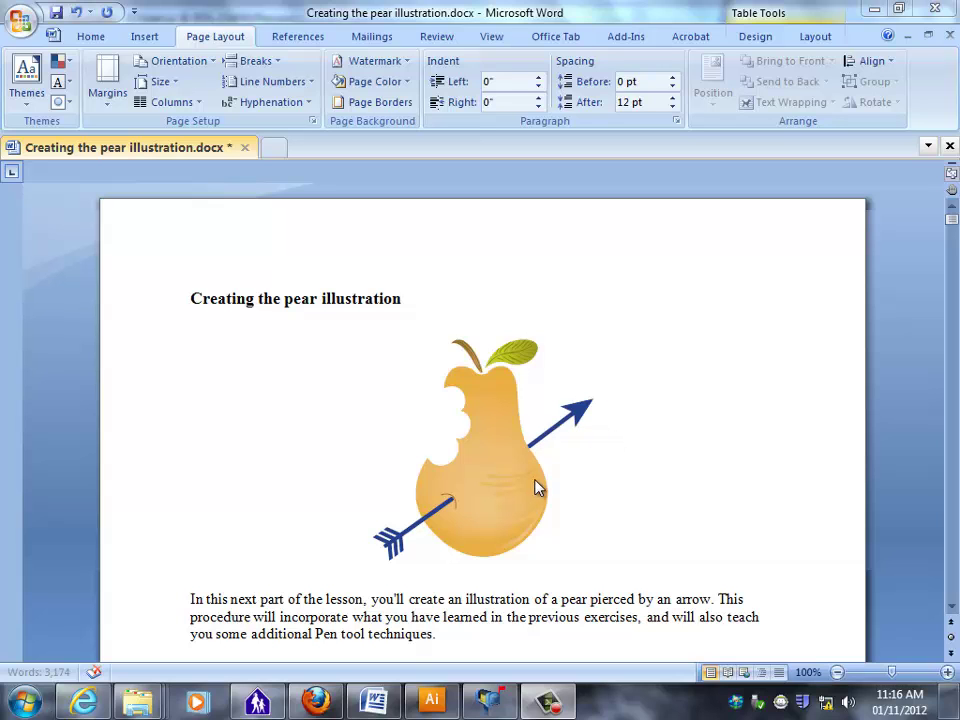
# Scroll the Word document down to the numbered 'Creating the arrow' steps
pyautogui.moveTo(953, 225); pyautogui.dragTo(955, 236)
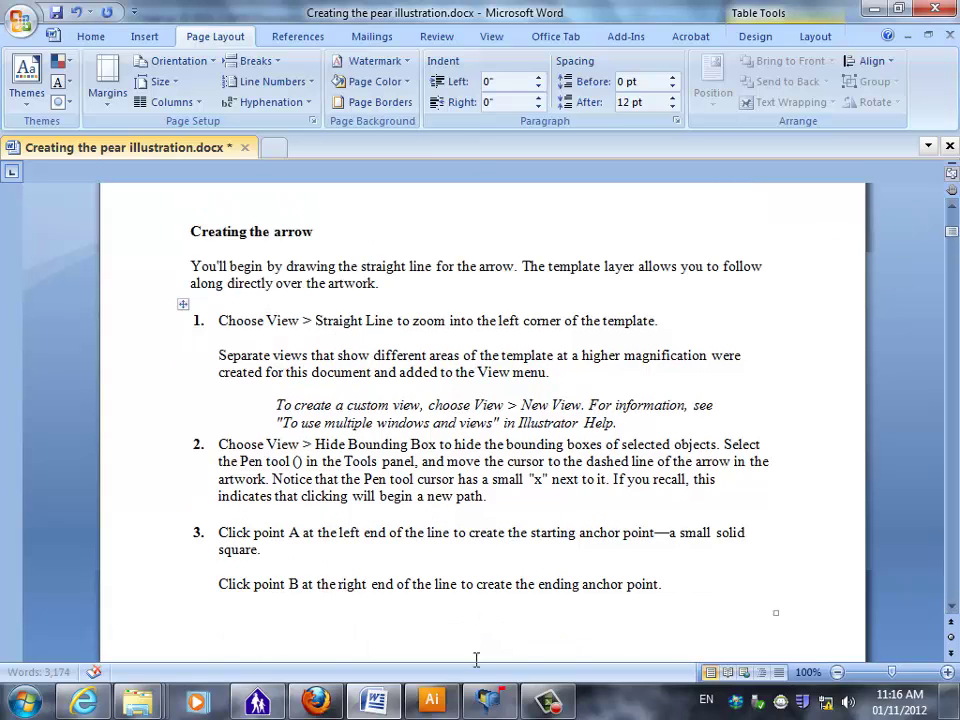
# In Illustrator, go to the saved Straight Line view, fit the artboard, and zoom in on the dashed template
pyautogui.click(432, 700)
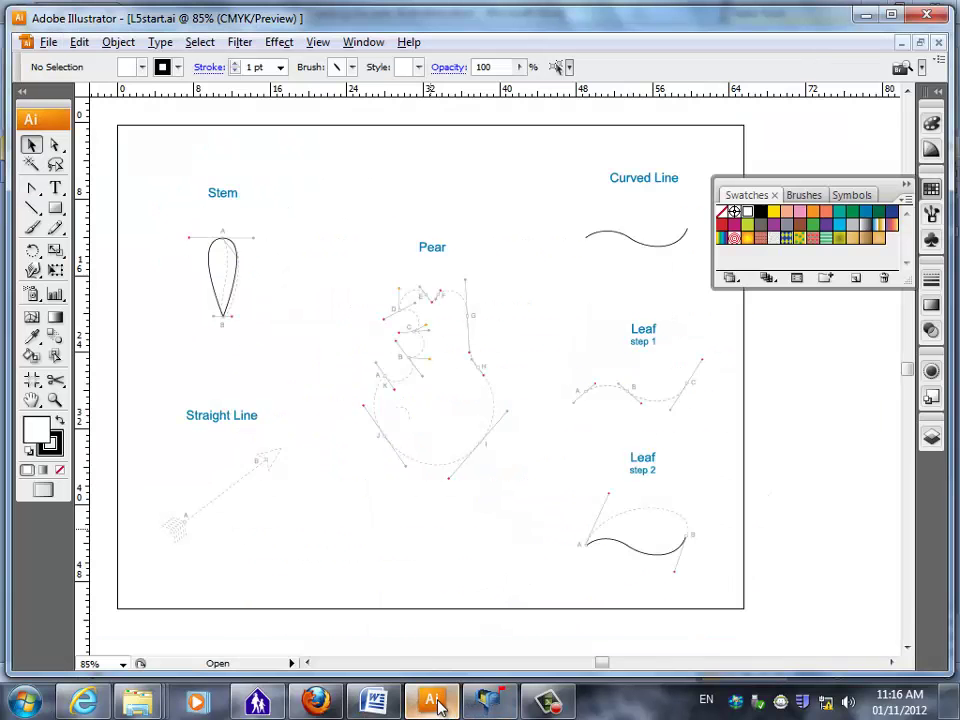
pyautogui.click(321, 45)
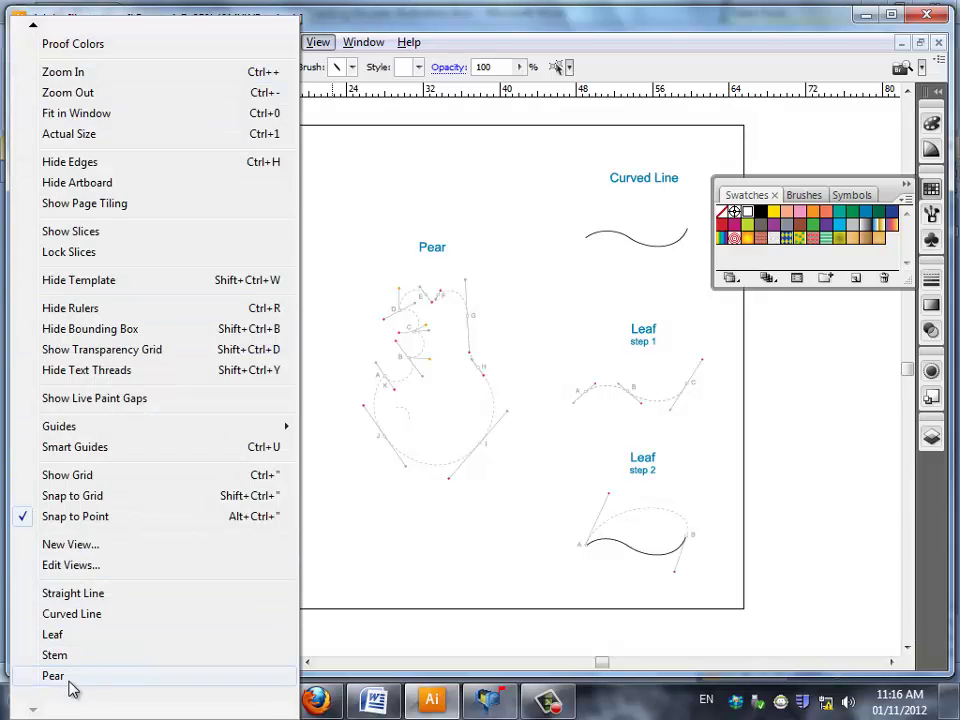
pyautogui.click(75, 594)
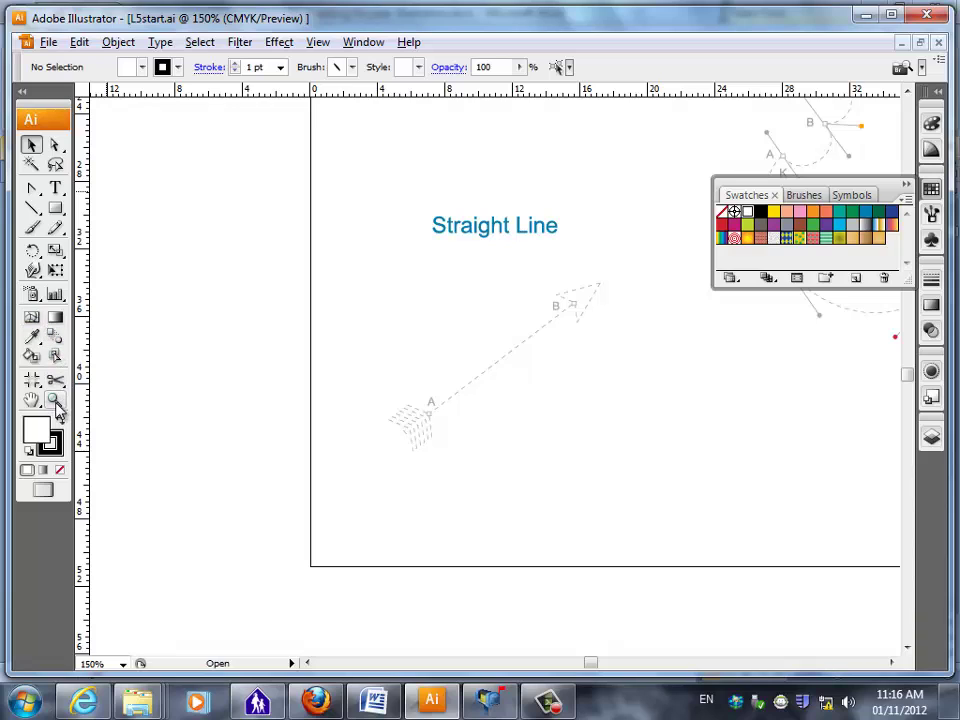
pyautogui.hotkey('ctrl', '0')
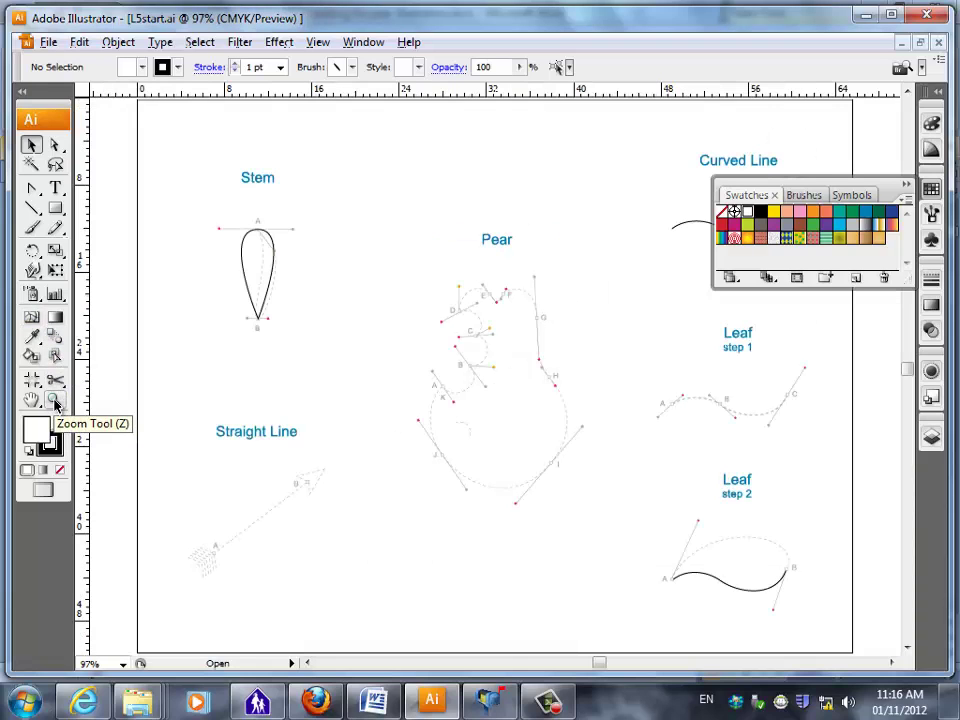
pyautogui.click(55, 403)
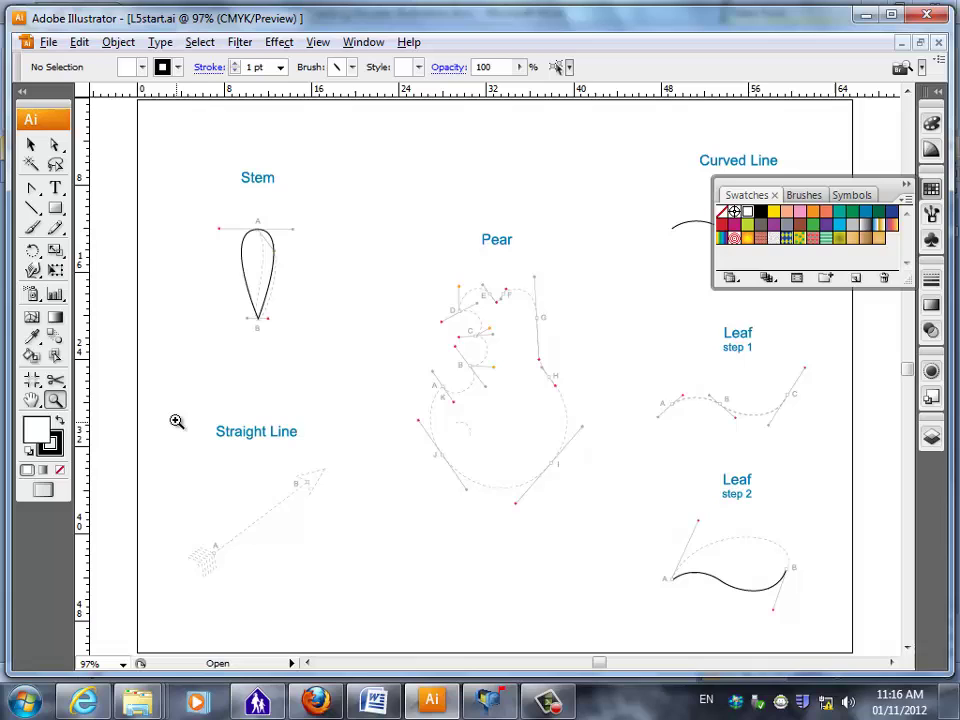
pyautogui.moveTo(152, 392); pyautogui.dragTo(392, 616)
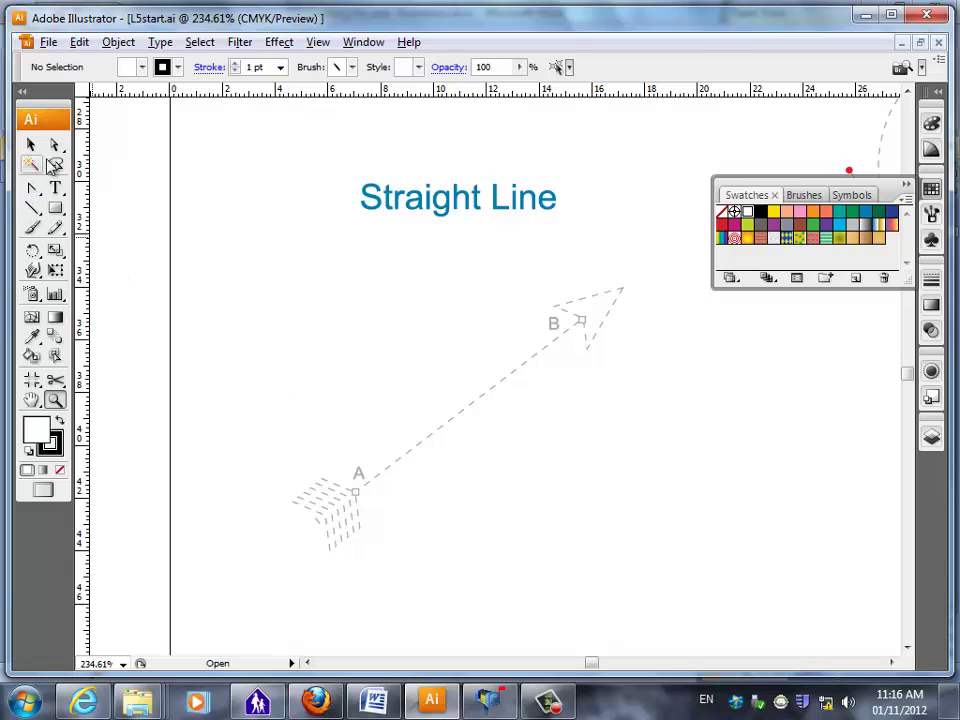
pyautogui.moveTo(32, 187); pyautogui.dragTo(92, 191)
# Draw a straight Pen path from point A to point B and bring up its stroke settings for 3 pt
pyautogui.click(356, 492)
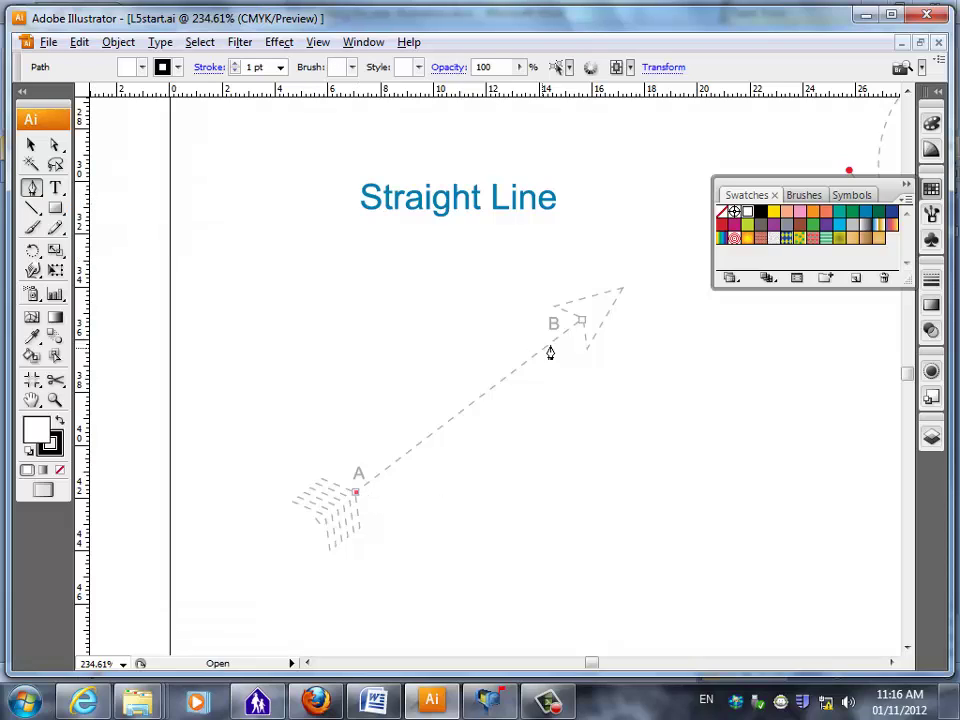
pyautogui.click(580, 322)
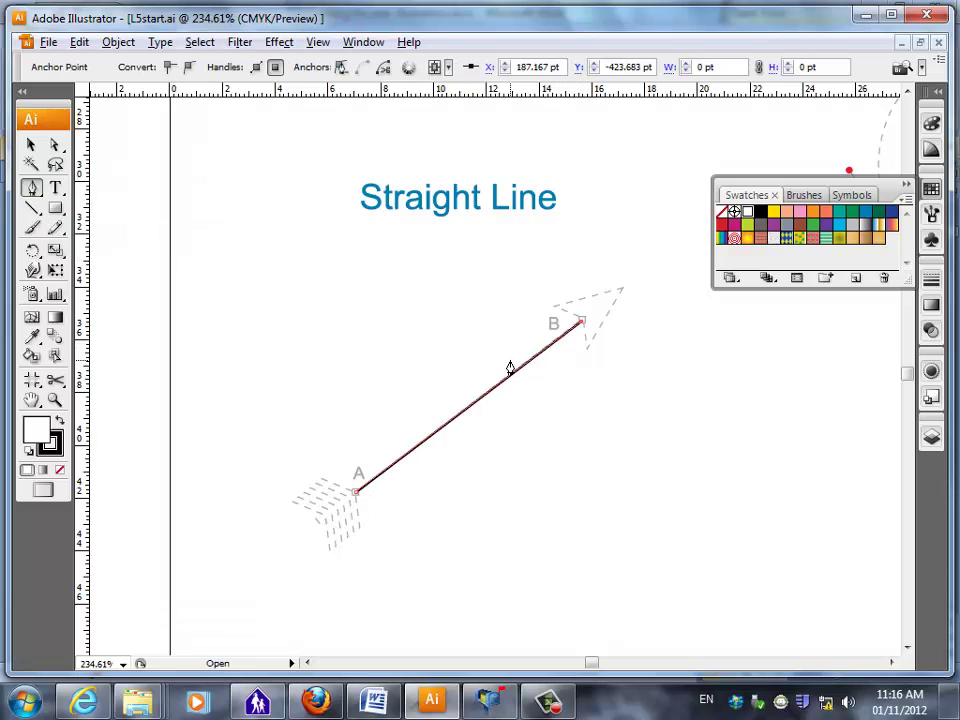
pyautogui.click(937, 288)
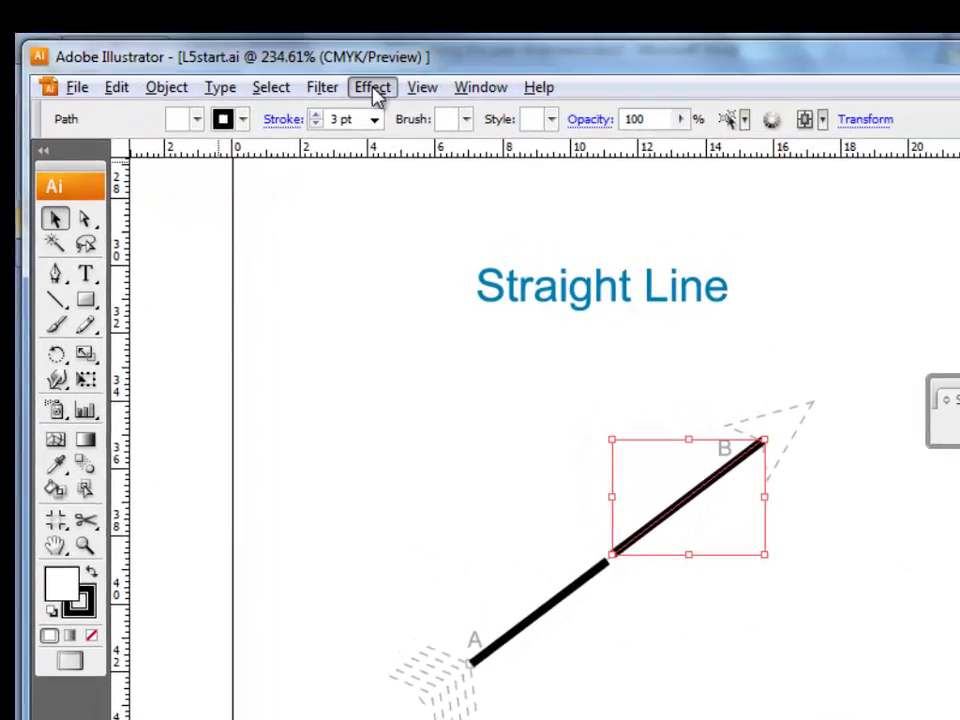
# Add an Add Arrowheads effect to the upper half: start None, end arrowhead 2 at B
pyautogui.click(372, 88)
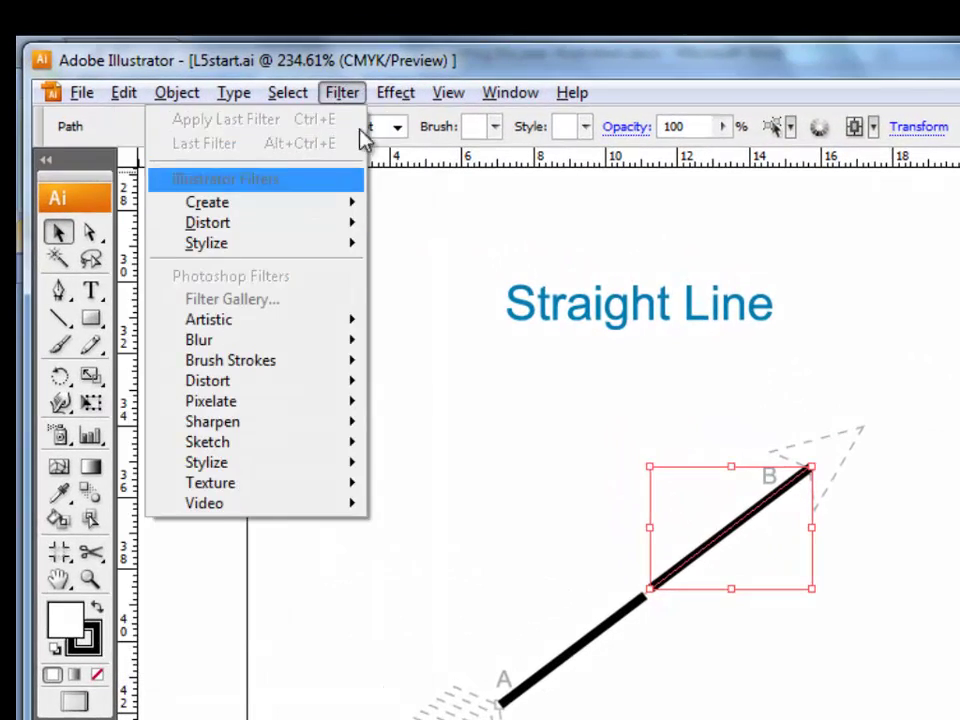
pyautogui.moveTo(242, 364)
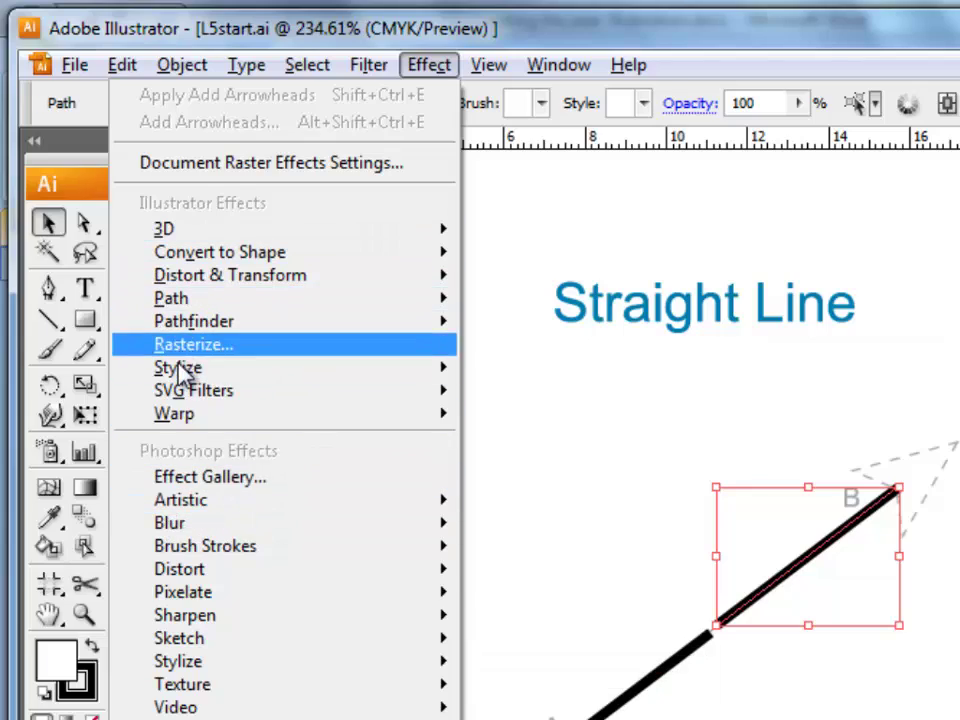
pyautogui.moveTo(183, 370)
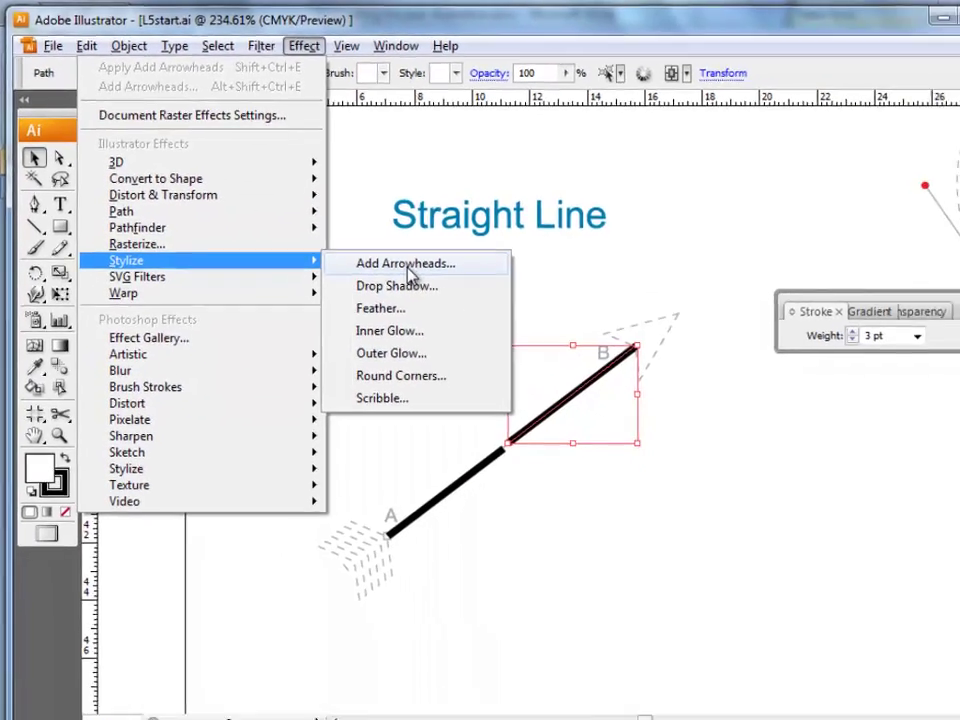
pyautogui.click(408, 268)
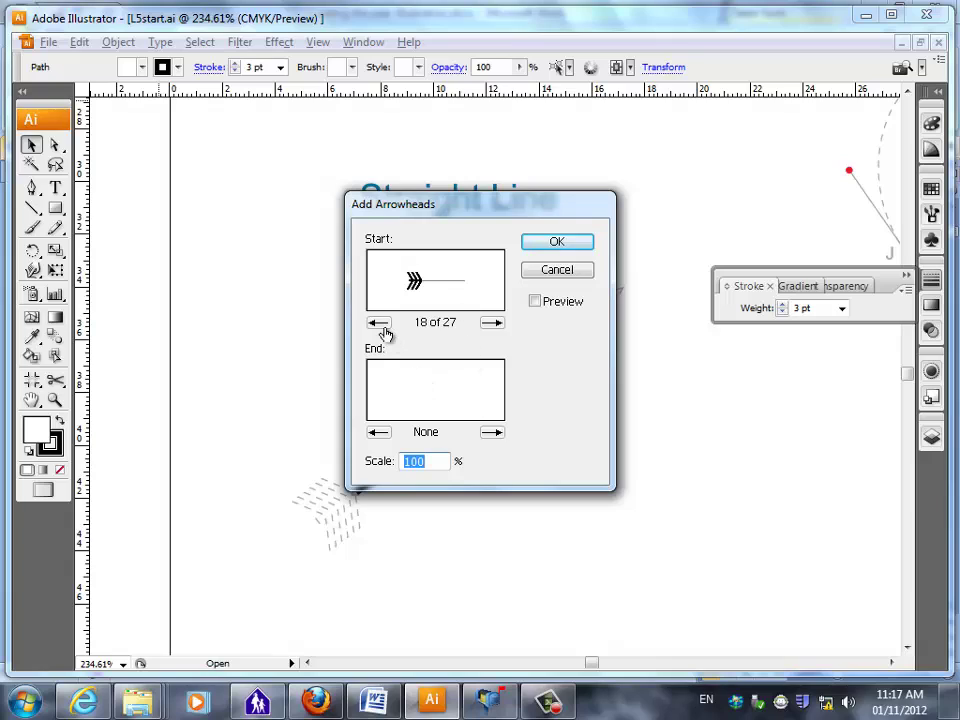
pyautogui.click(379, 323)
pyautogui.tripleClick(379, 323)
pyautogui.doubleClick(379, 323)
pyautogui.doubleClick(379, 323)
pyautogui.doubleClick(379, 323)
pyautogui.doubleClick(379, 323)
pyautogui.doubleClick(379, 323)
pyautogui.doubleClick(379, 323)
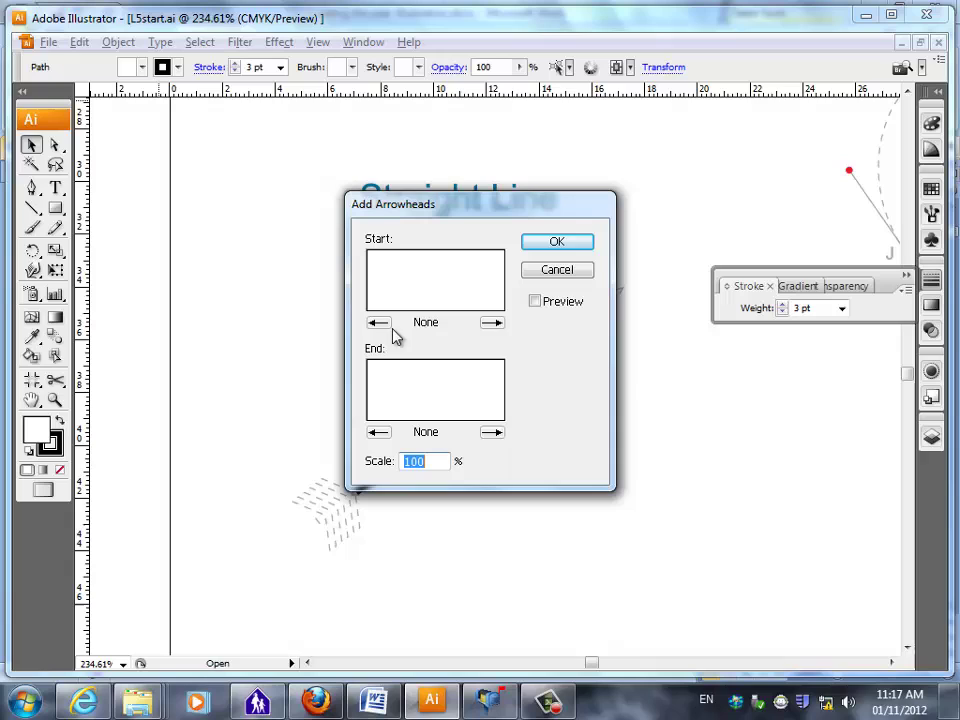
pyautogui.click(491, 433)
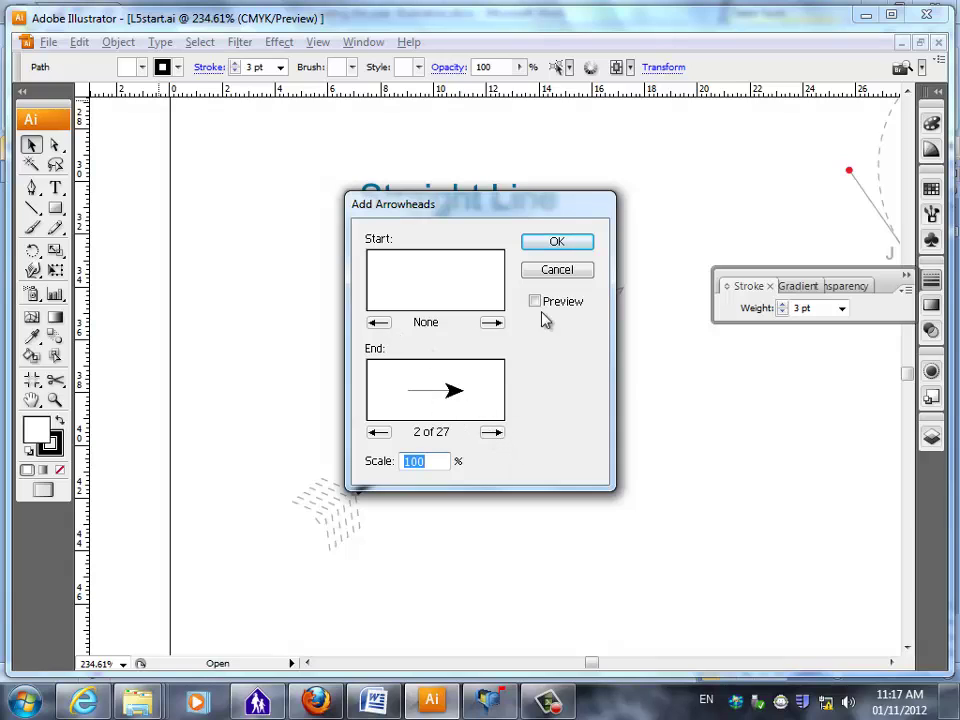
pyautogui.click(540, 246)
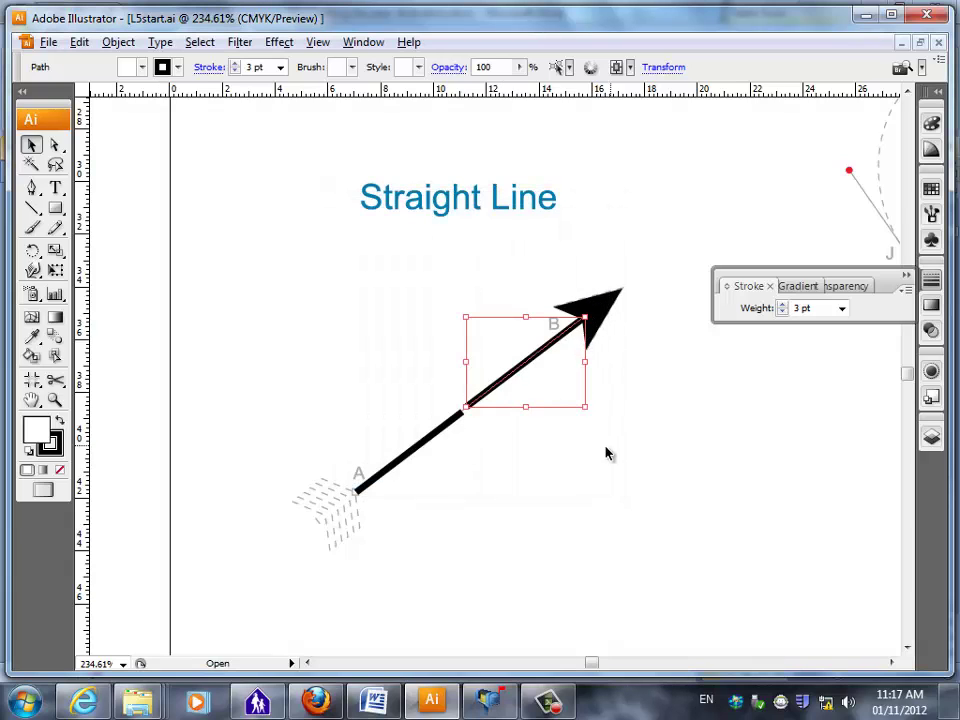
pyautogui.click(410, 450)
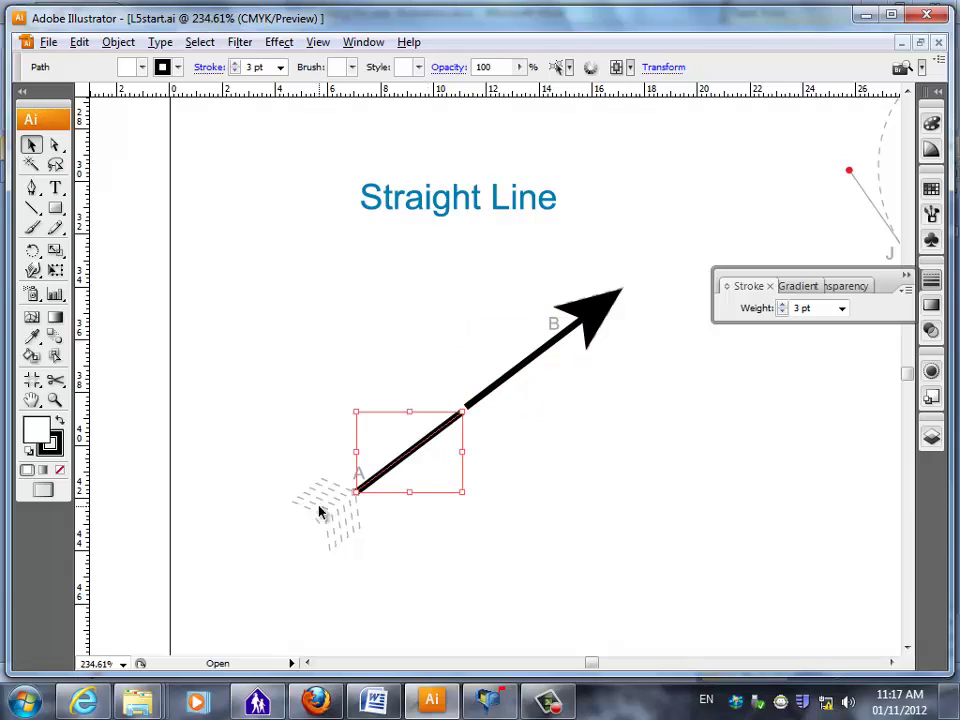
# Give the lower half an Add Arrowheads effect with end None and start style 18 feathered tail
pyautogui.click(276, 43)
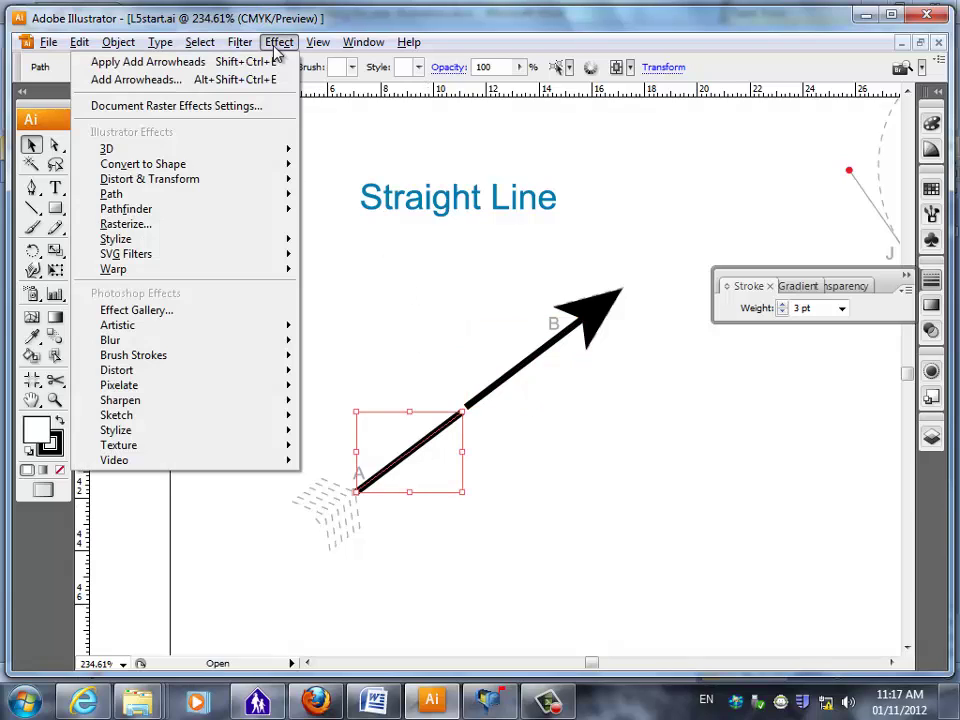
pyautogui.moveTo(189, 245)
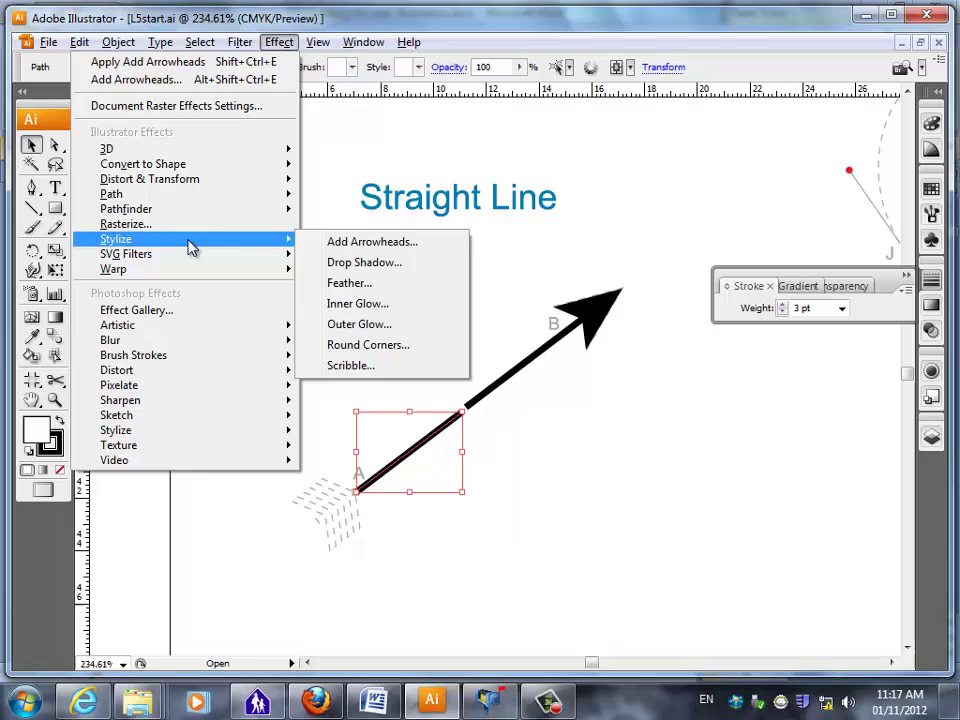
pyautogui.click(365, 242)
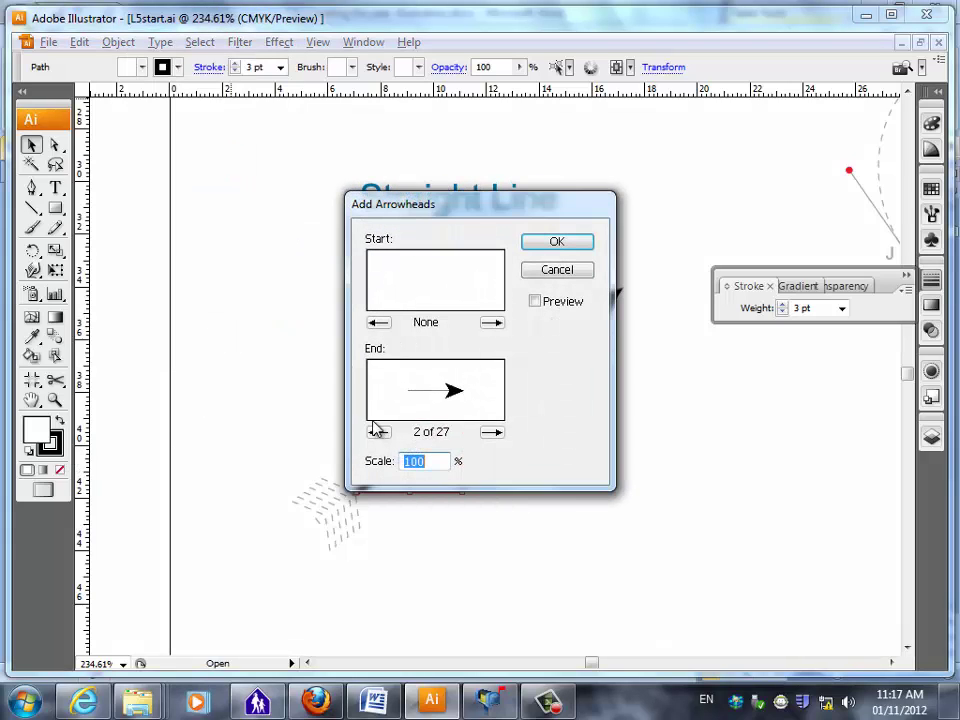
pyautogui.click(376, 431)
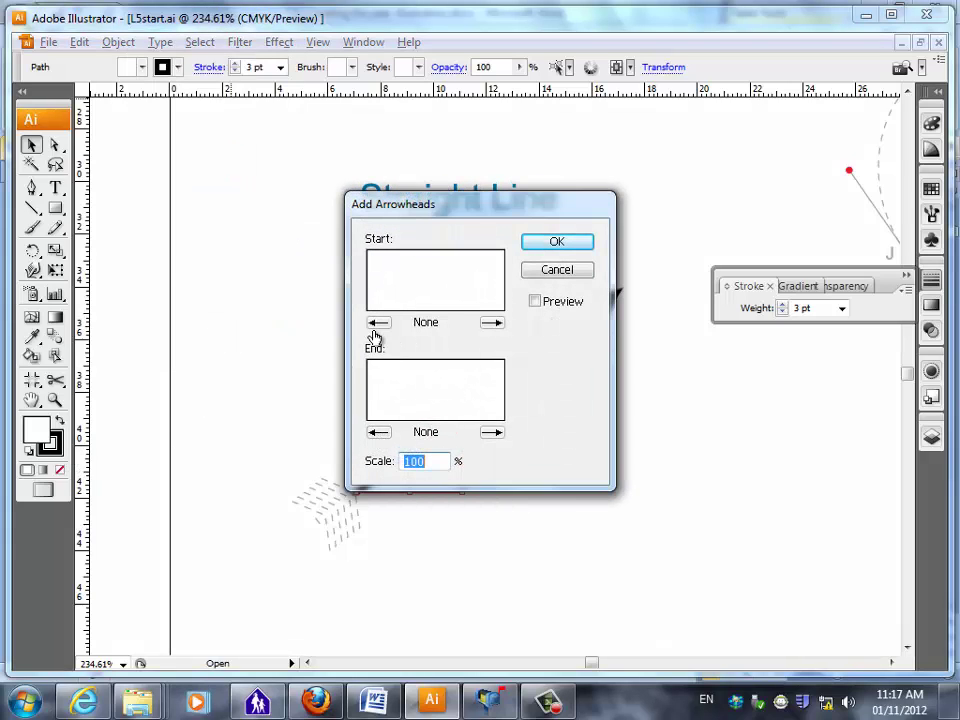
pyautogui.click(491, 323)
pyautogui.click(491, 323)
pyautogui.click(491, 323)
pyautogui.click(491, 323)
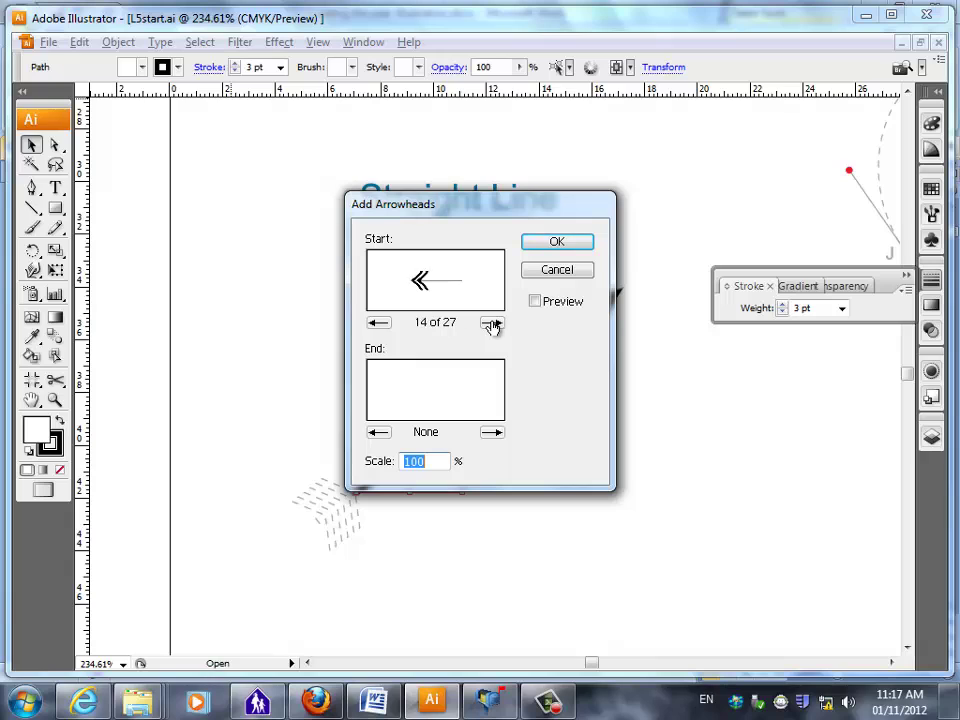
pyautogui.click(491, 323)
pyautogui.click(491, 323)
pyautogui.click(491, 323)
pyautogui.click(491, 323)
pyautogui.click(491, 323)
pyautogui.click(378, 323)
pyautogui.click(556, 245)
# Deselect the finished arrow and review the next Word instructions before returning to Illustrator
pyautogui.click(281, 555)
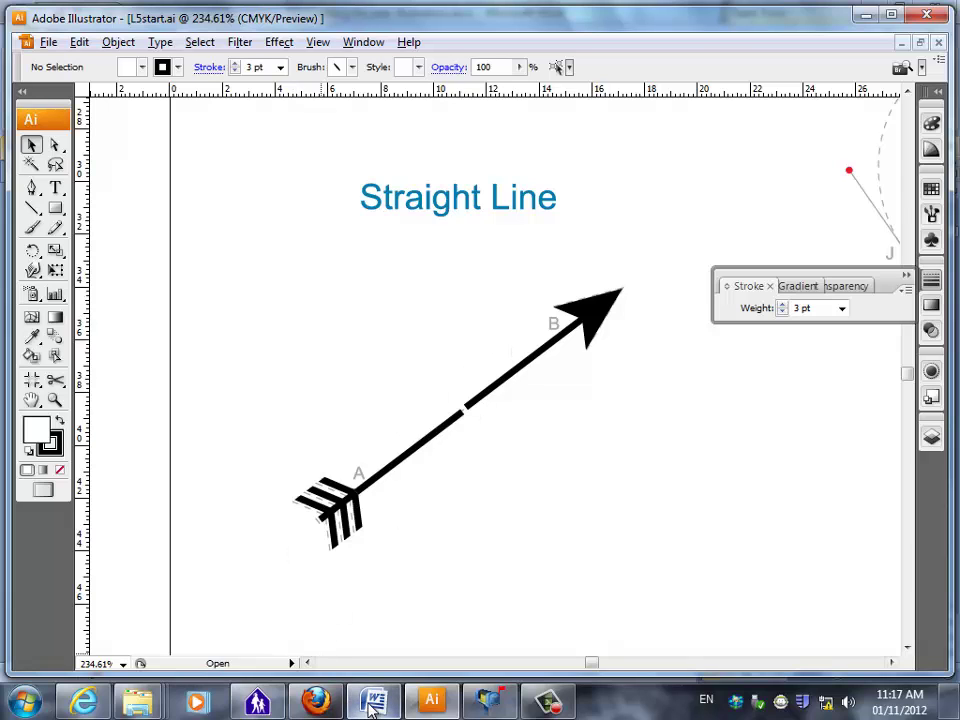
pyautogui.moveTo(373, 707)
pyautogui.click(375, 580)
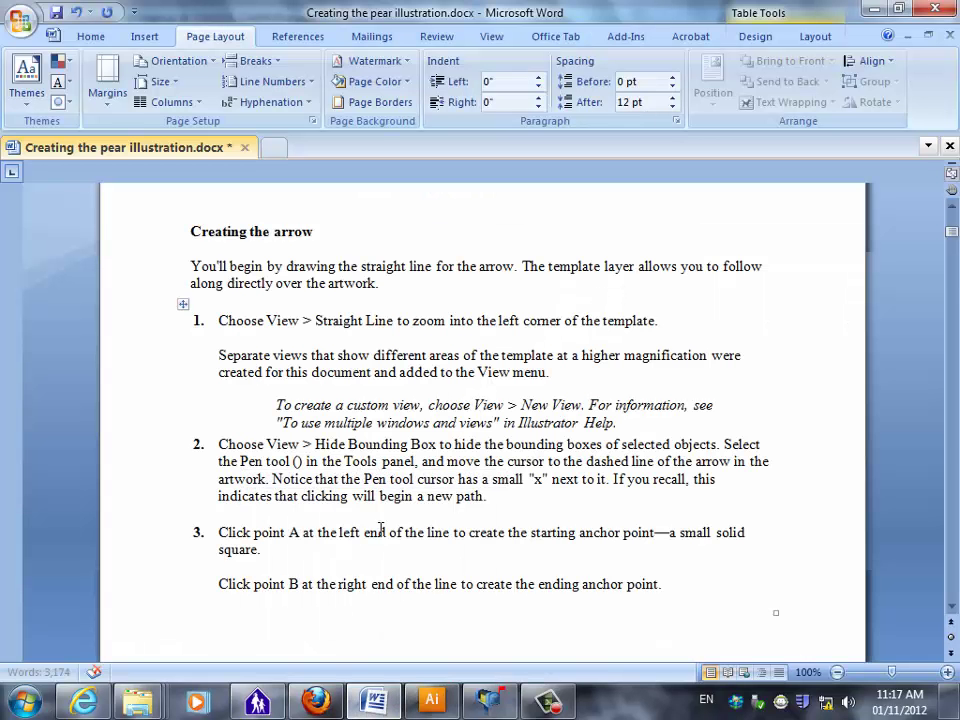
pyautogui.scroll(-5, 437, 505)
pyautogui.scroll(-5, 437, 505)
pyautogui.scroll(2, 388, 537)
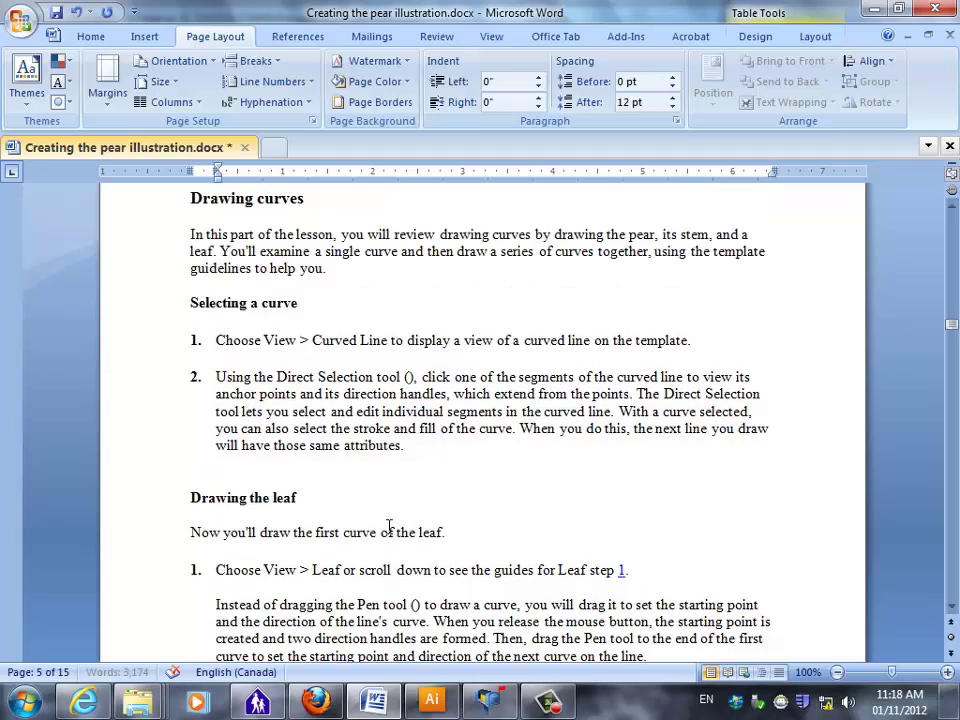
pyautogui.click(432, 703)
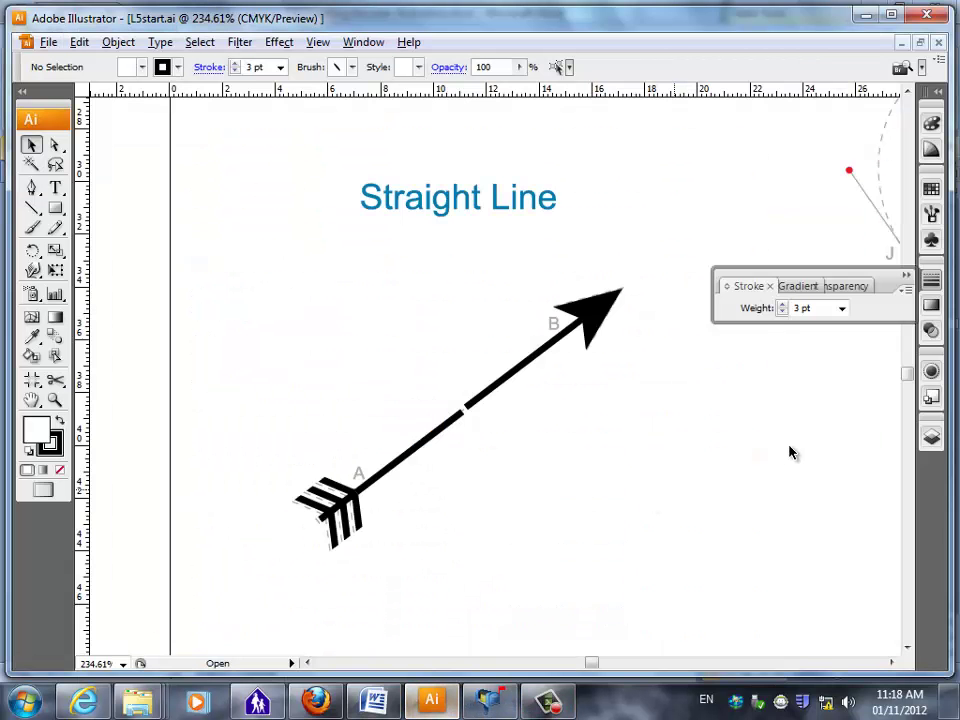
# Go to the saved Curved Line view, fit the artboard, then marquee-zoom into the Curved Line example
pyautogui.click(320, 44)
pyautogui.click(108, 614)
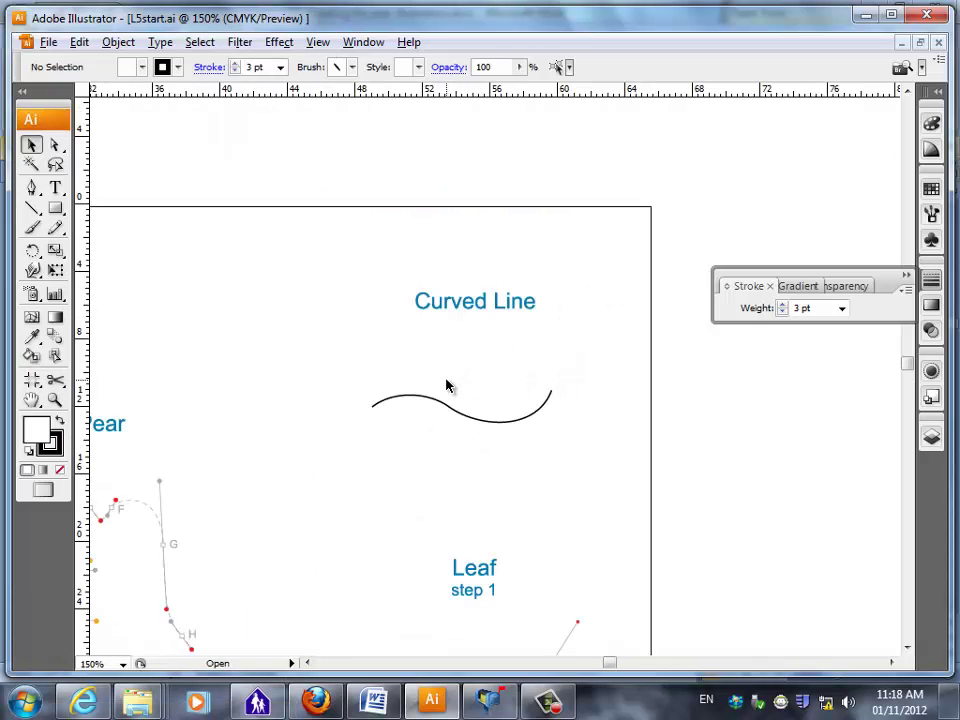
pyautogui.hotkey('ctrl', '0')
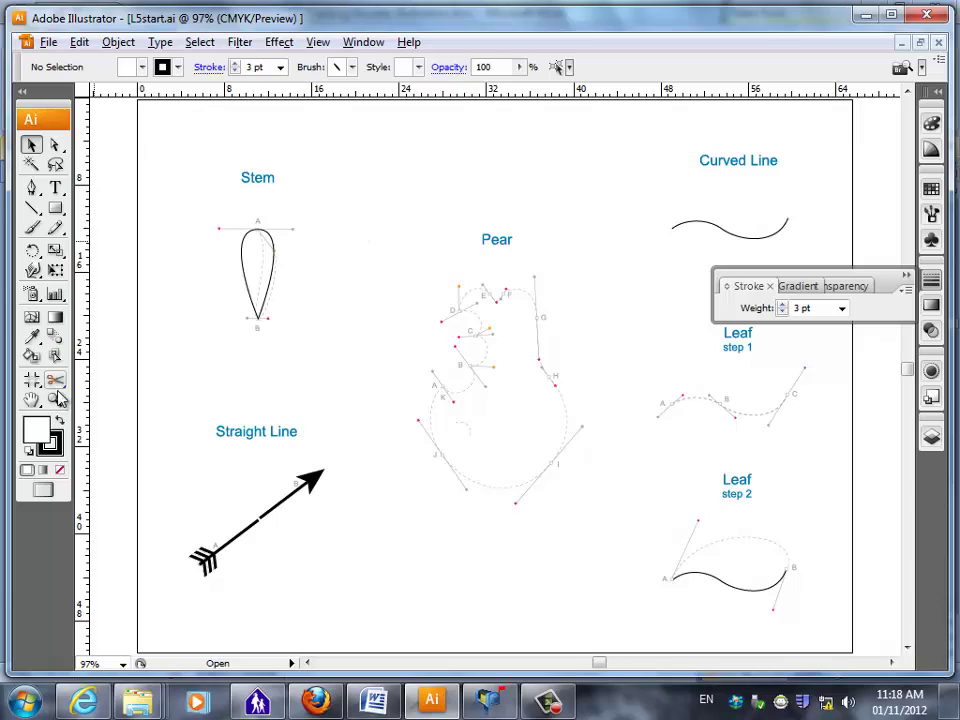
pyautogui.click(55, 399)
pyautogui.moveTo(631, 136); pyautogui.dragTo(833, 293)
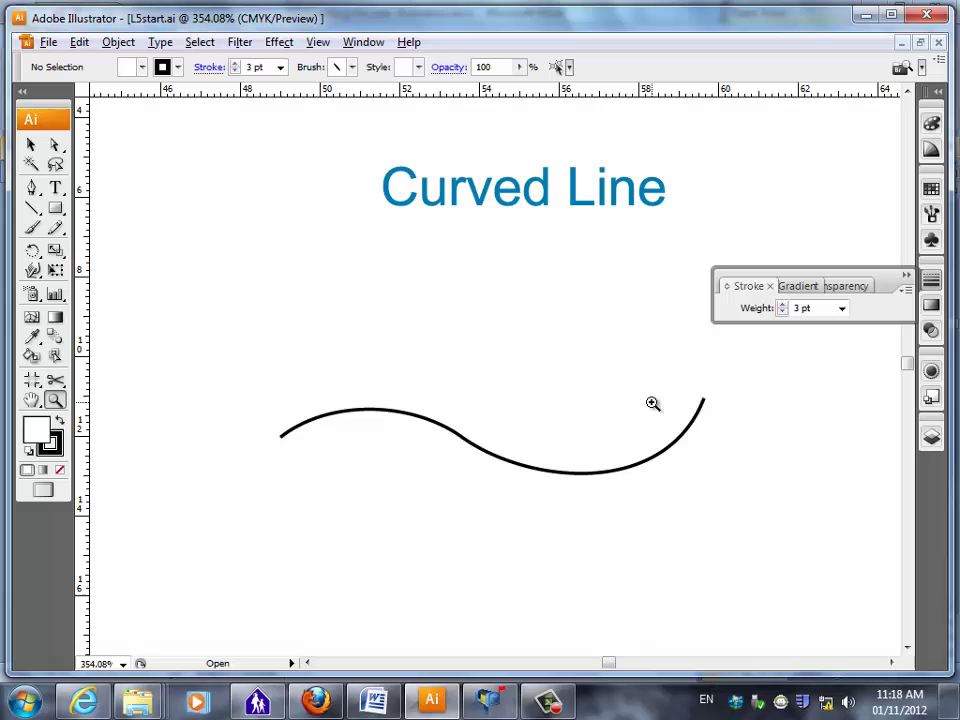
pyautogui.scroll(-2, 602, 433)
pyautogui.scroll(2, 602, 435)
# Select the curve with the Direct Selection tool to show its anchors and direction handles
pyautogui.click(434, 702)
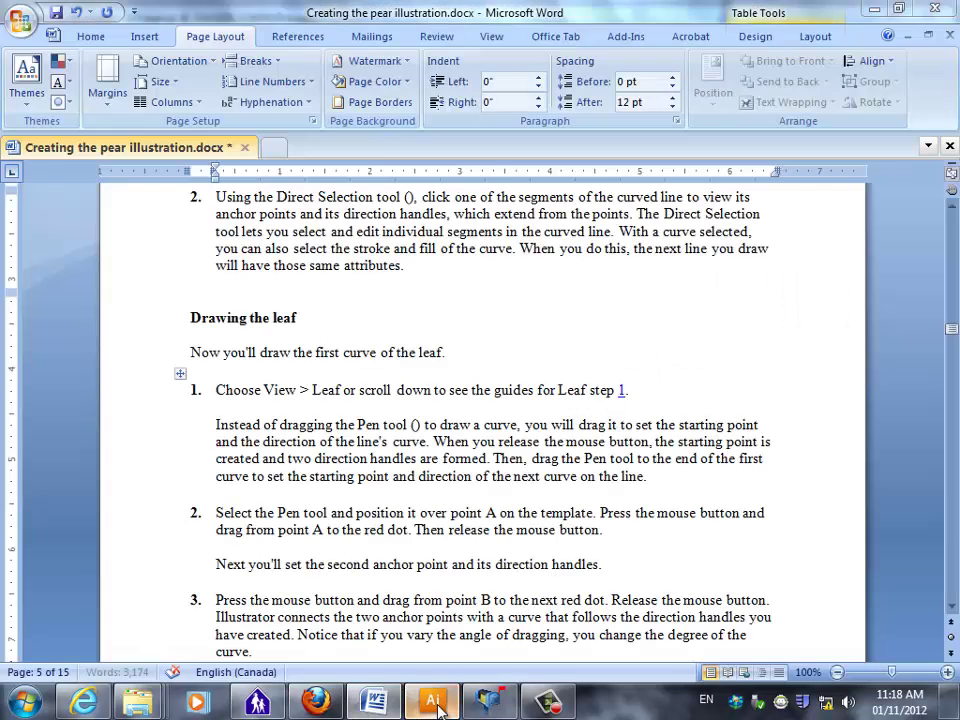
pyautogui.click(434, 702)
pyautogui.click(55, 145)
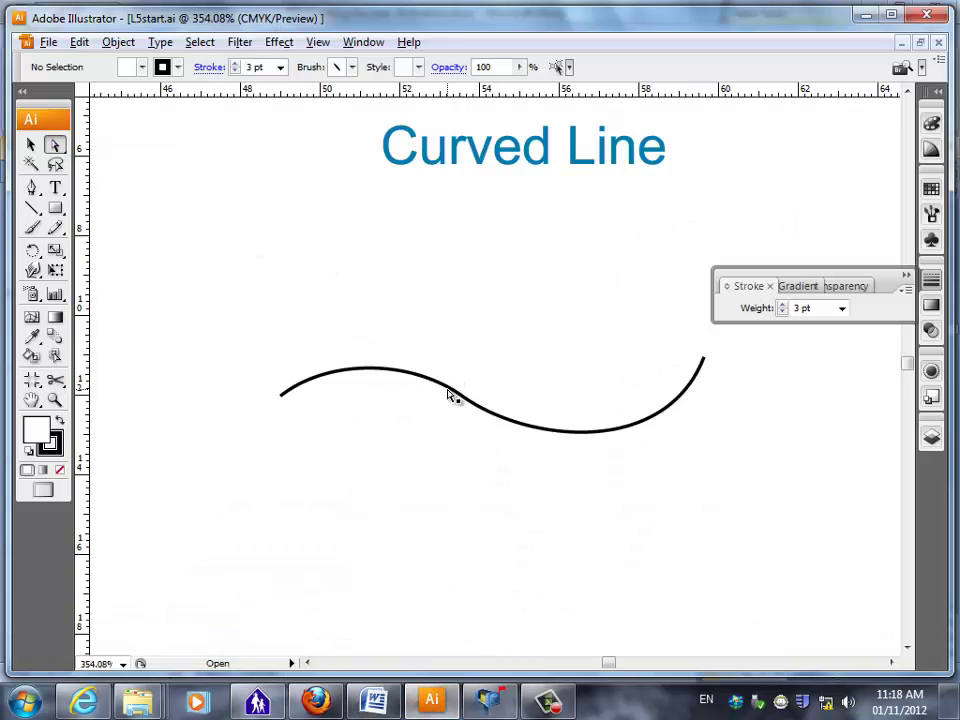
pyautogui.click(451, 396)
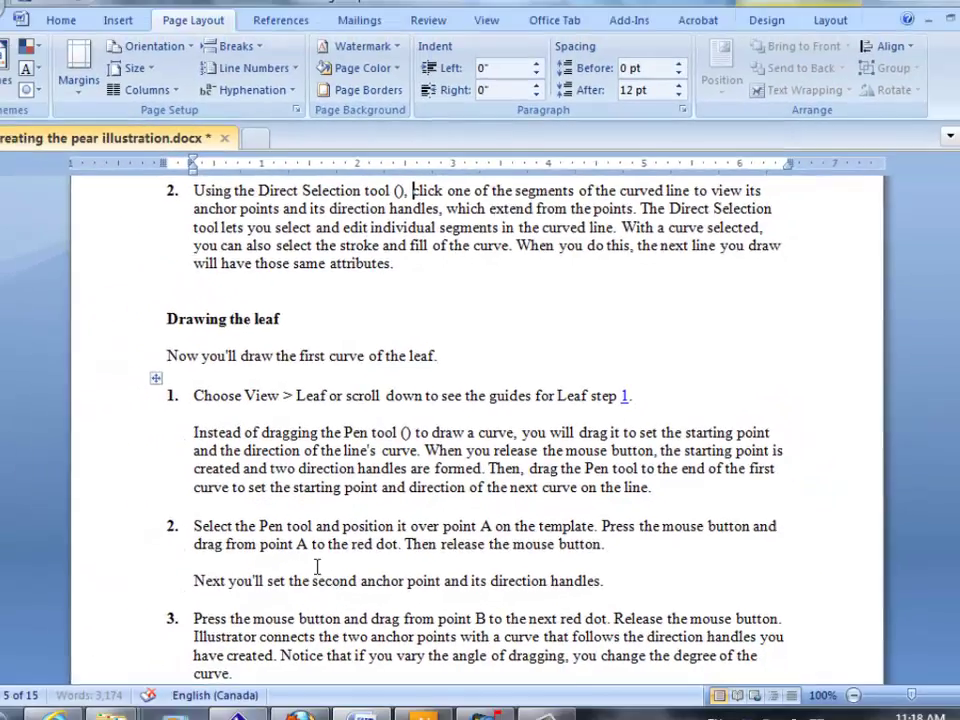
# Scroll to the Leaf step 1 guide and start the Pen curve by dragging from A toward its red dot
pyautogui.scroll(-2, 370, 546)
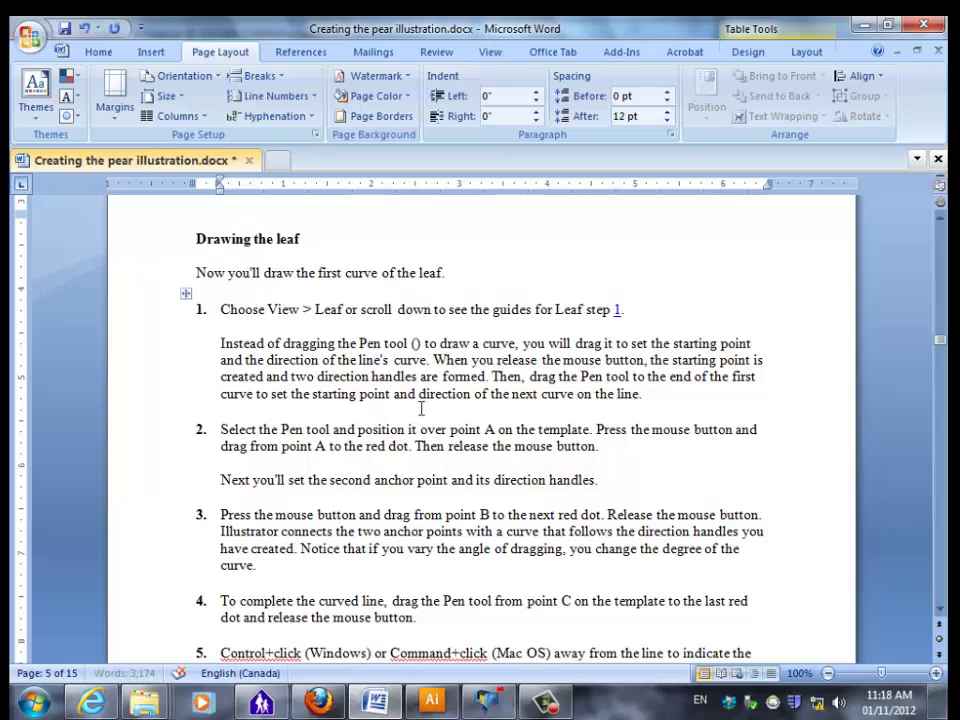
pyautogui.scroll(-2, 421, 408)
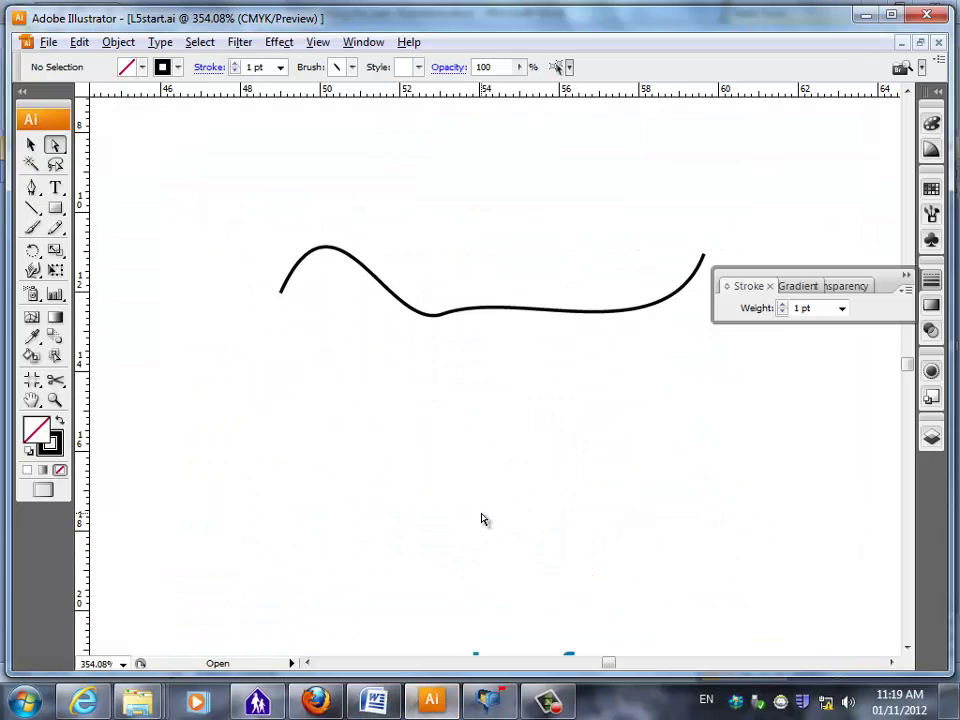
pyautogui.scroll(-10, 481, 518)
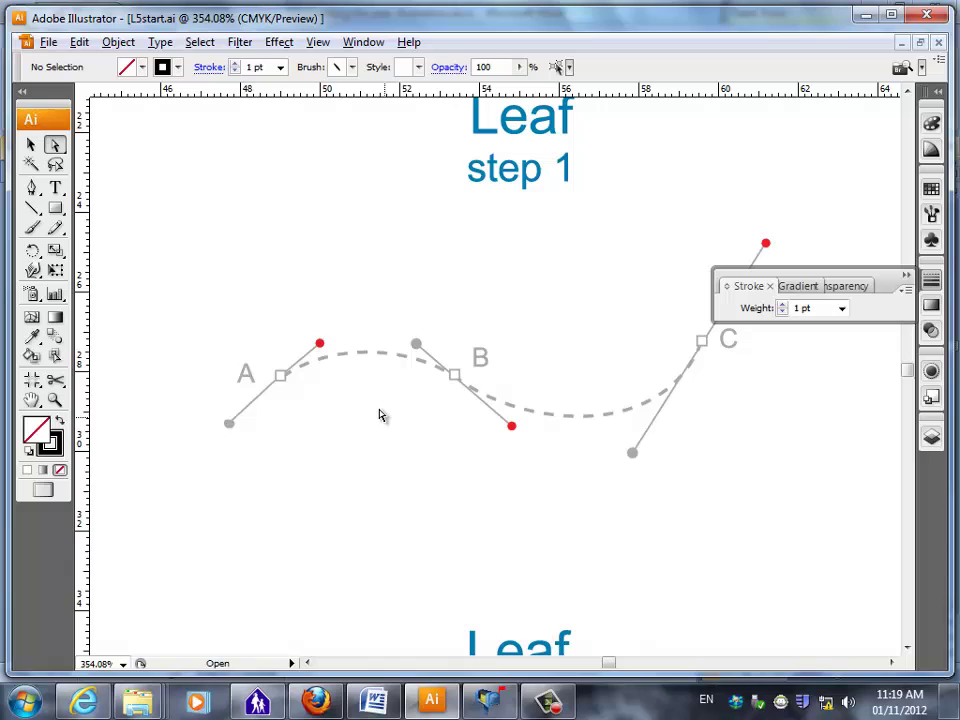
pyautogui.scroll(2, 259, 352)
pyautogui.scroll(1, 253, 336)
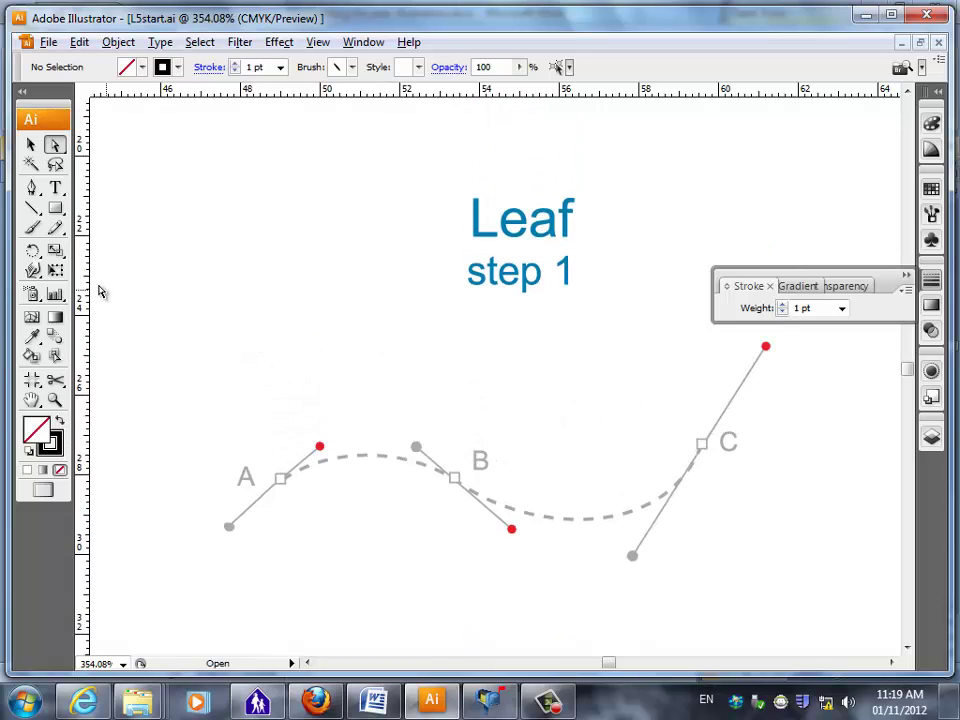
pyautogui.click(31, 187)
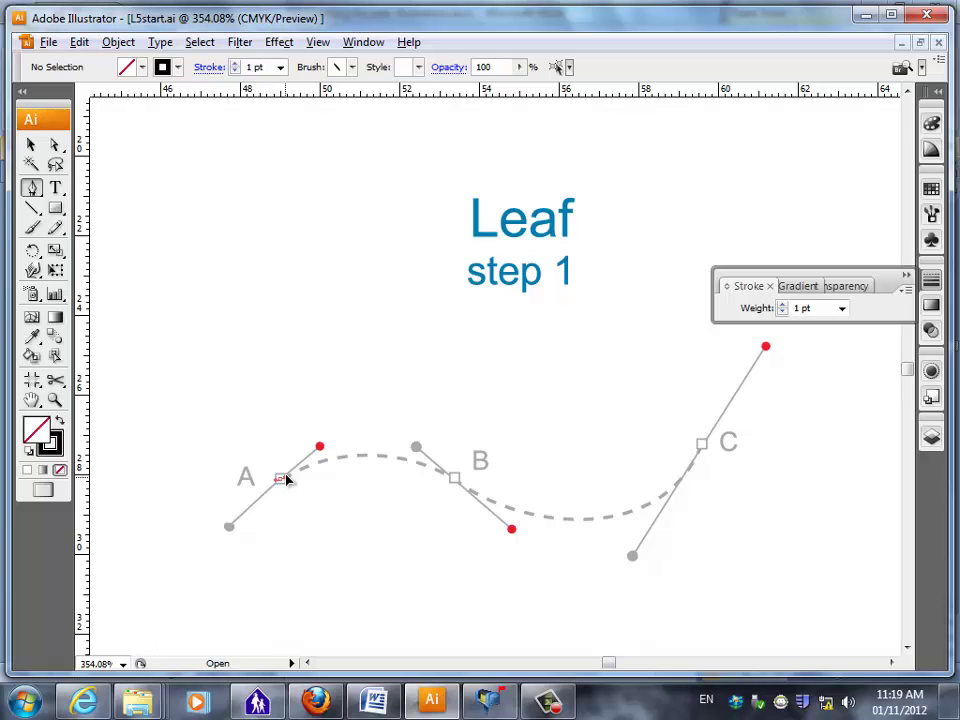
pyautogui.moveTo(285, 479); pyautogui.dragTo(320, 451)
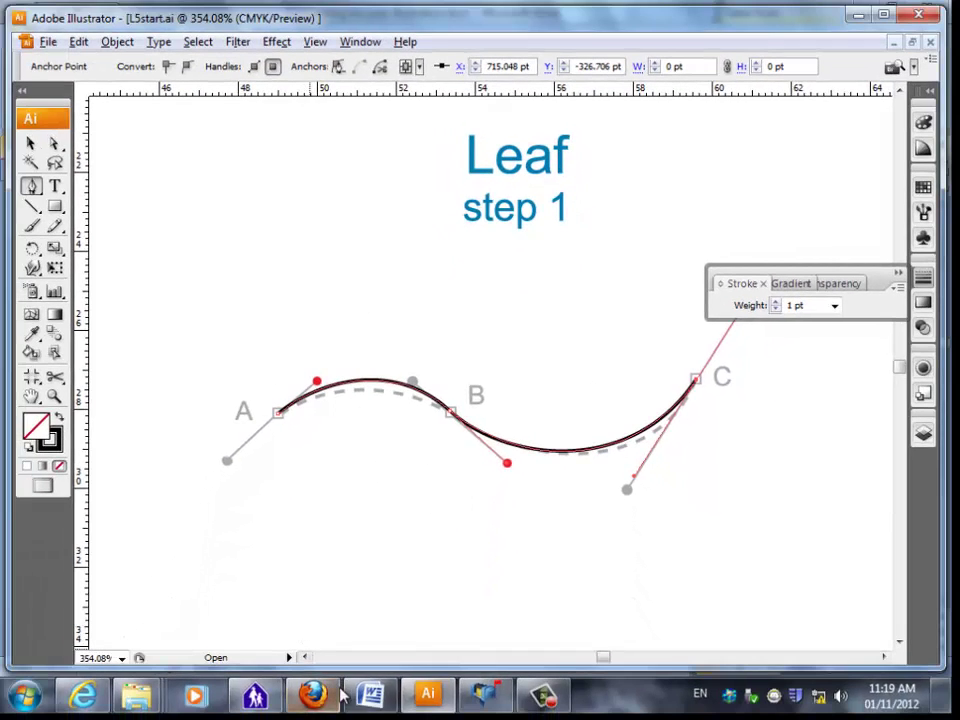
# Set the status bar readout to Show > Current Tool so it reports Pen instead of Version Cue
pyautogui.click(362, 708)
pyautogui.click(446, 706)
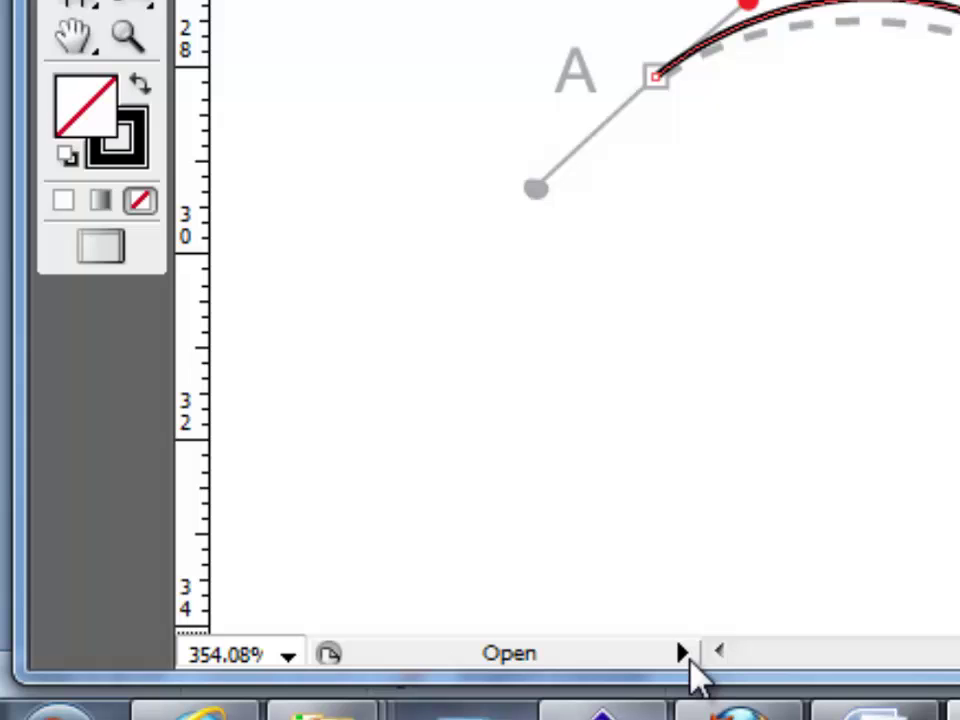
pyautogui.click(683, 654)
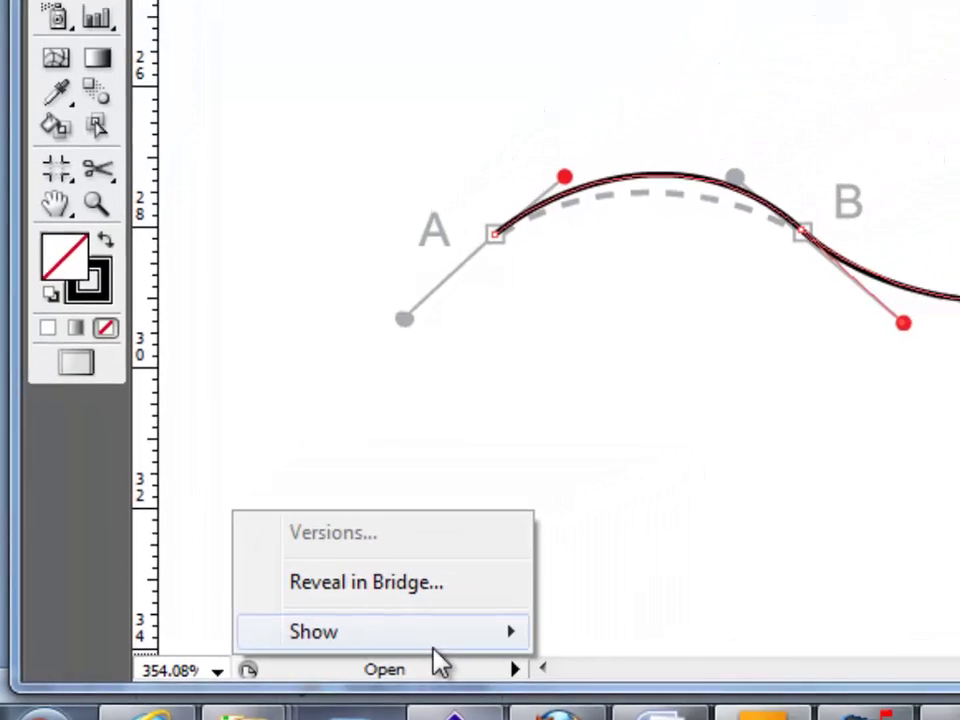
pyautogui.moveTo(434, 643)
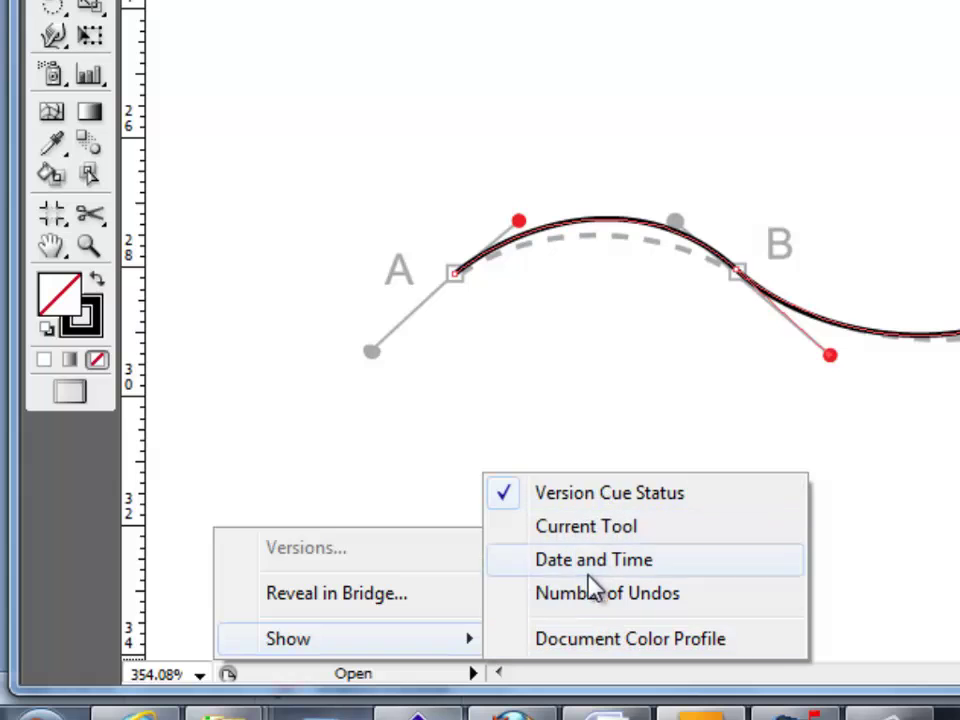
pyautogui.click(580, 527)
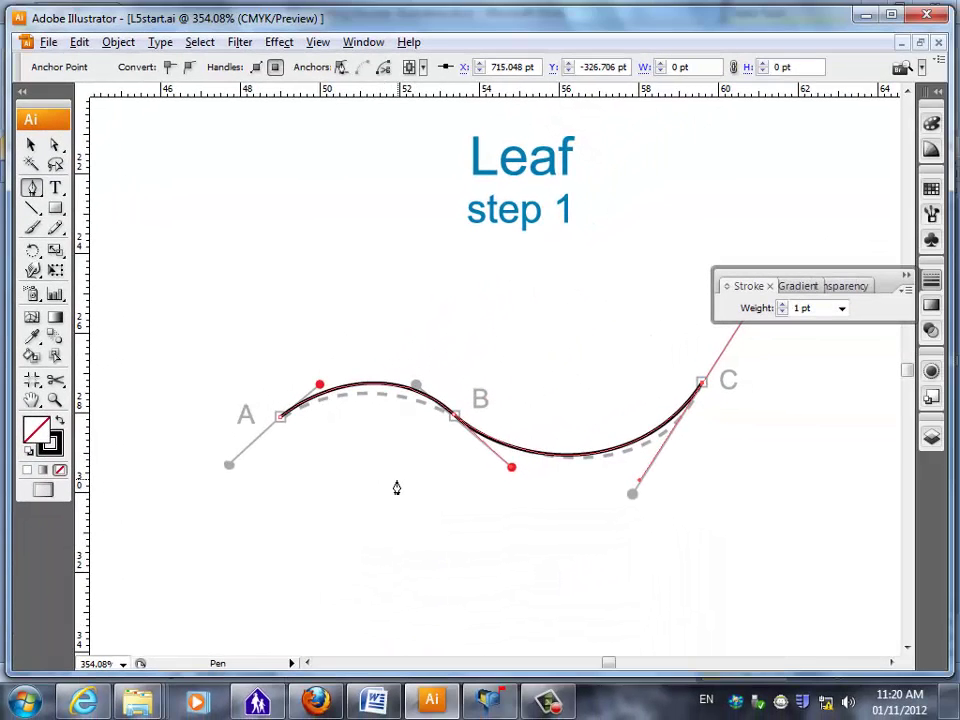
pyautogui.click(375, 702)
# Scroll to the Leaf step 2 guide and select the existing A–B curve with the Selection tool
pyautogui.scroll(-5, 321, 525)
pyautogui.hotkey('alt', 'Tab')
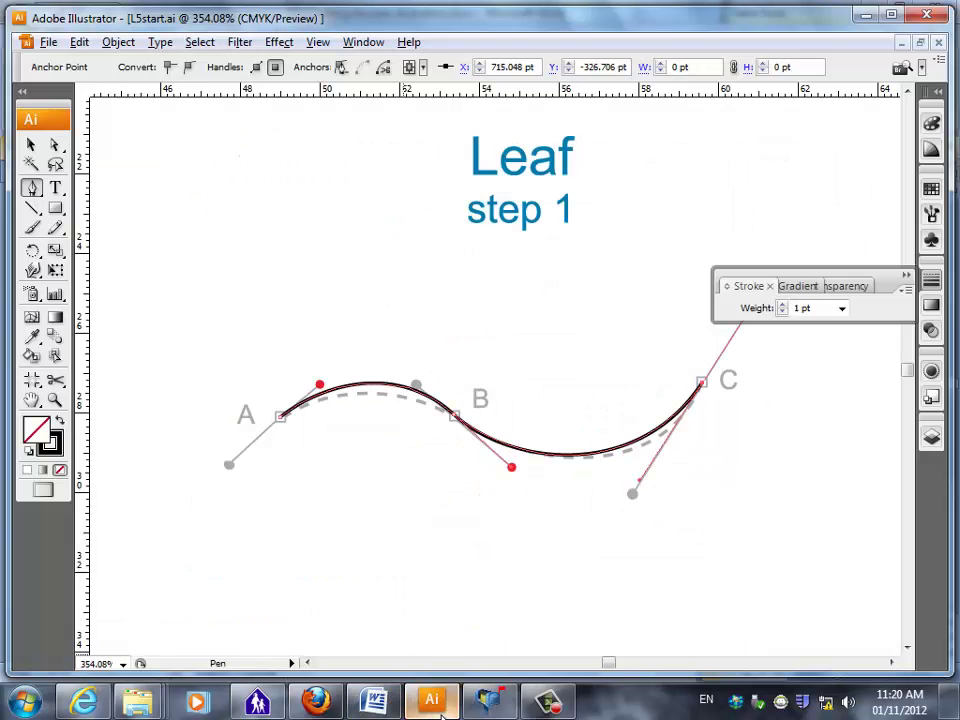
pyautogui.scroll(-10, 500, 500)
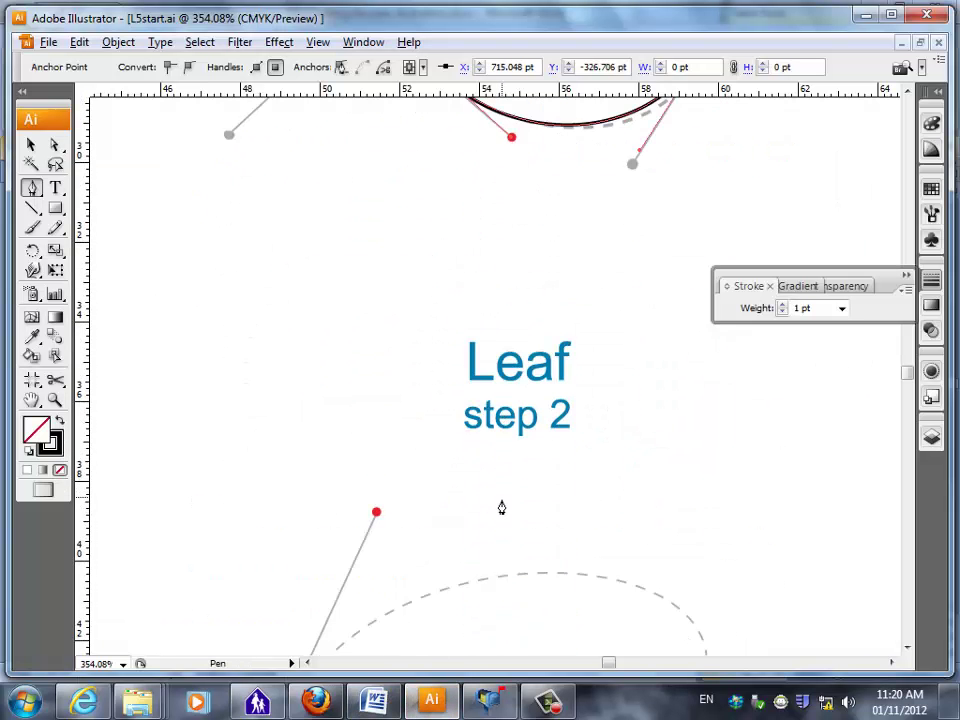
pyautogui.scroll(4, 502, 508)
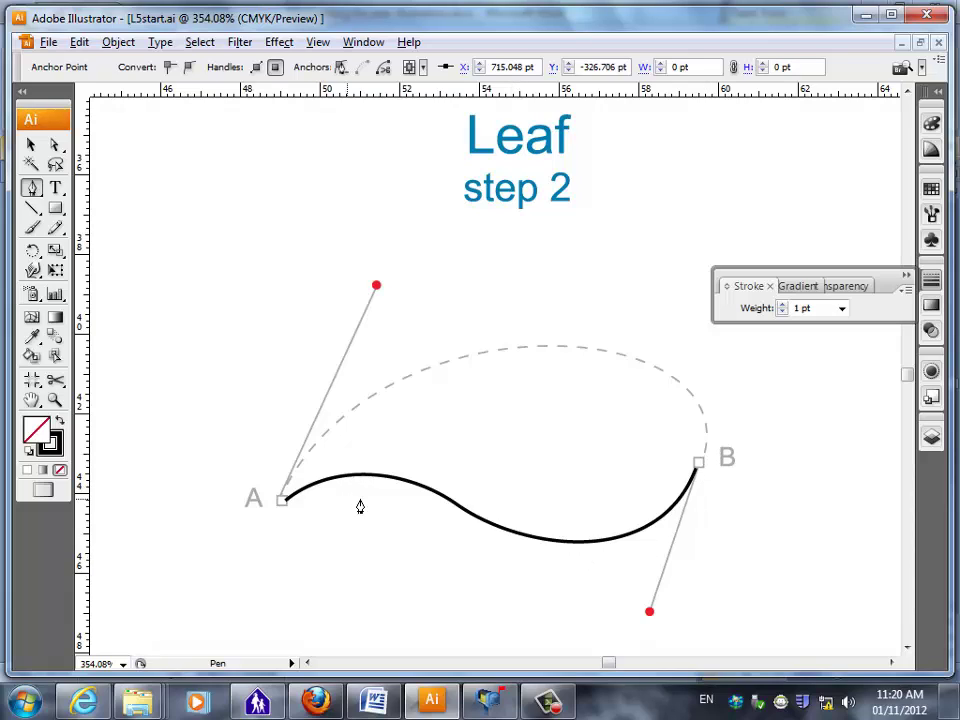
pyautogui.press('ctrl')
pyautogui.click(31, 145)
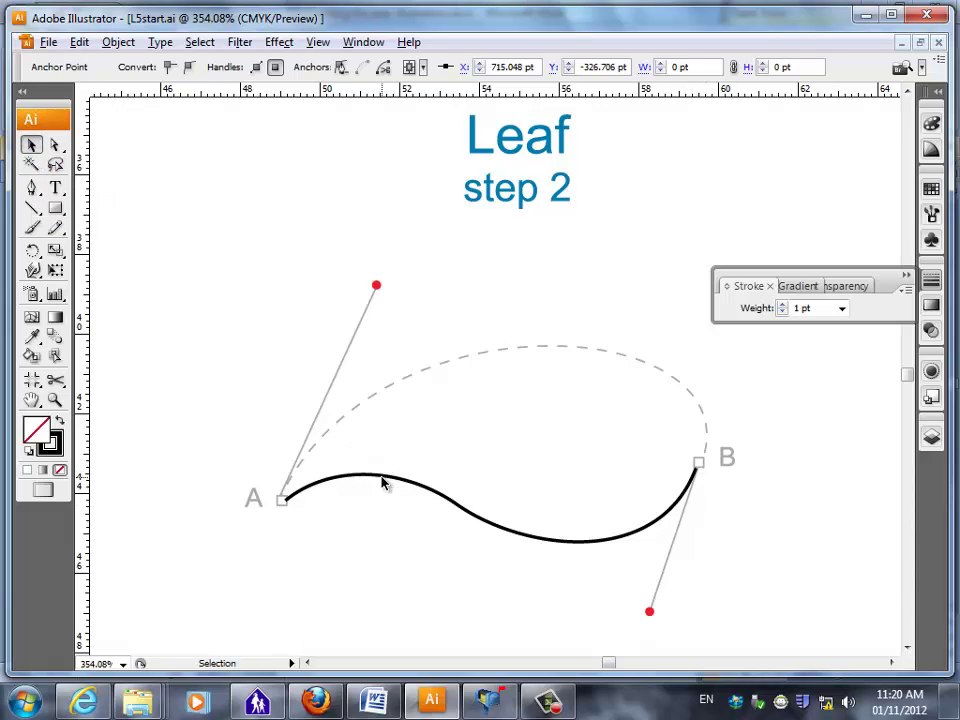
pyautogui.click(381, 479)
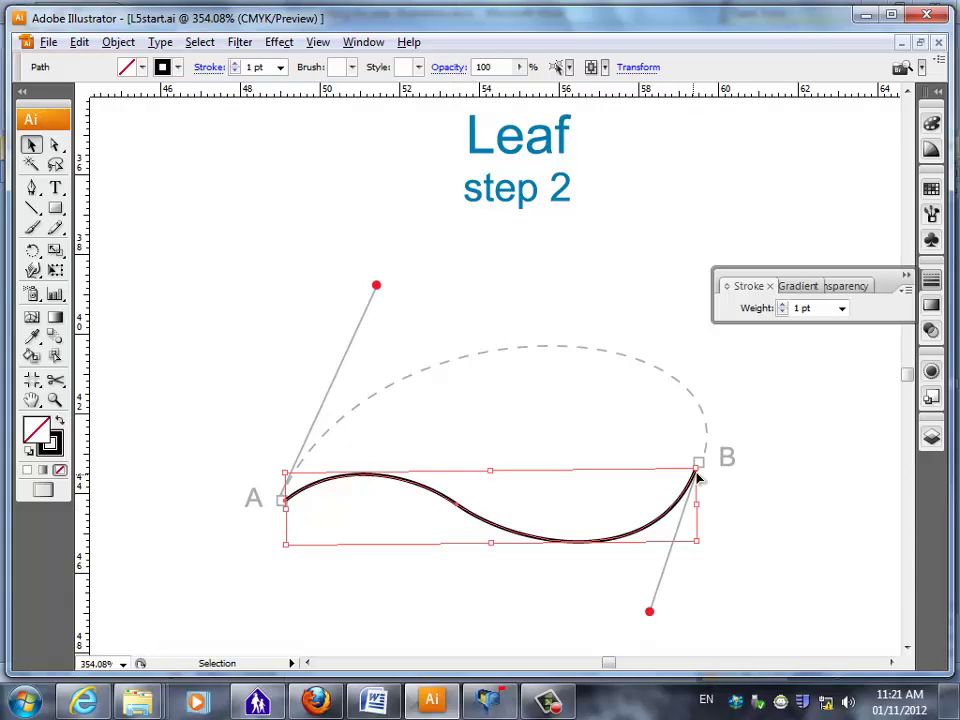
# Draw the arching upper curve from A round to B with the Pen tool, closing the leaf, then deselect
pyautogui.click(31, 187)
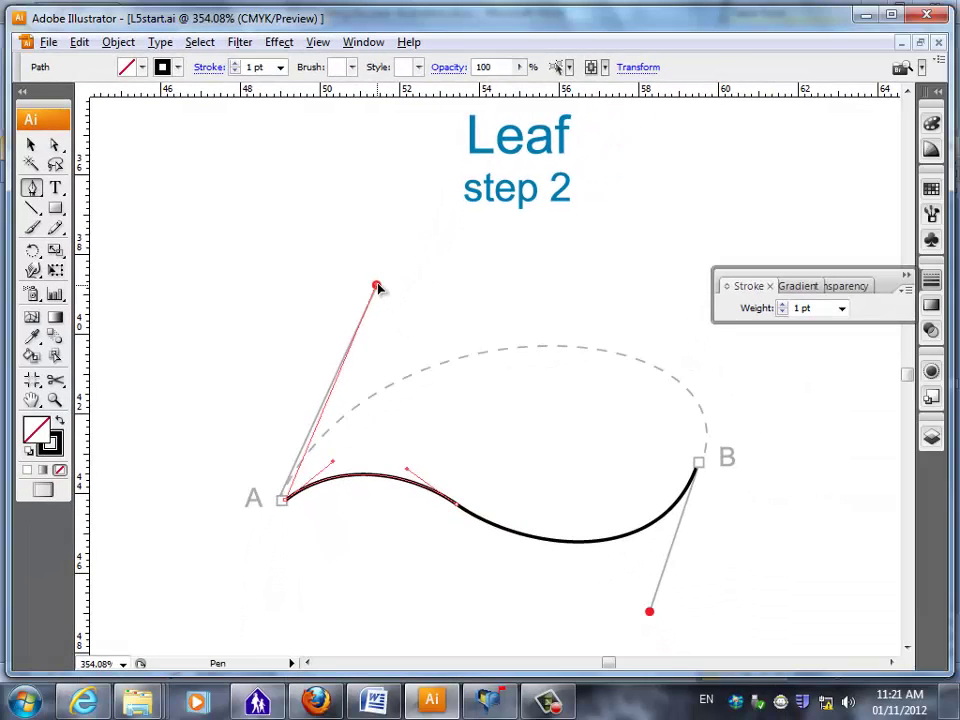
pyautogui.moveTo(377, 288); pyautogui.dragTo(377, 289)
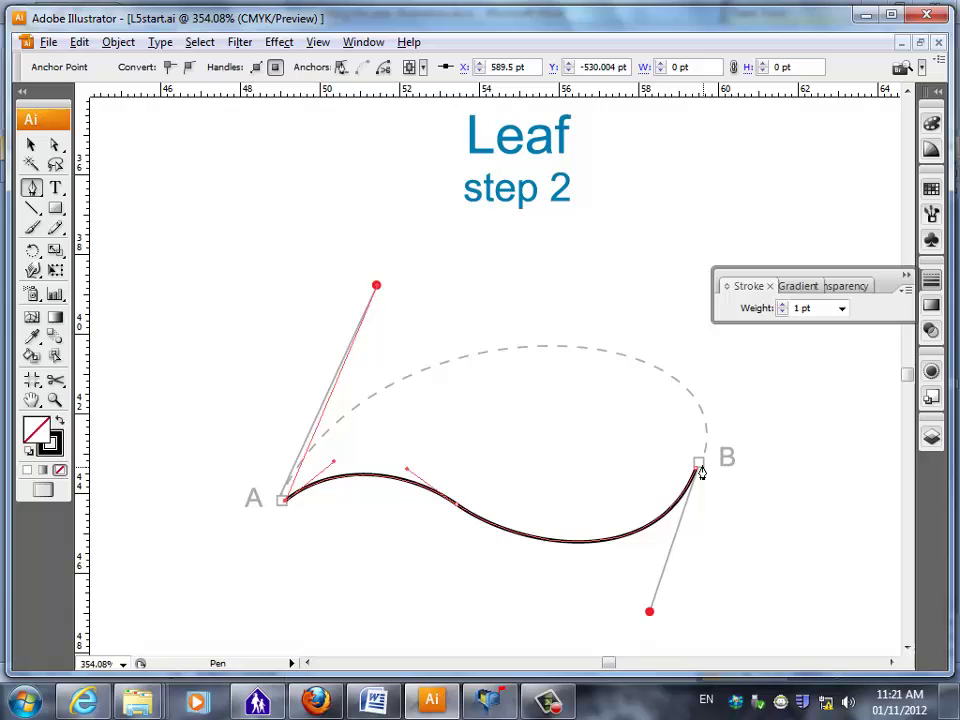
pyautogui.moveTo(698, 466); pyautogui.dragTo(649, 621)
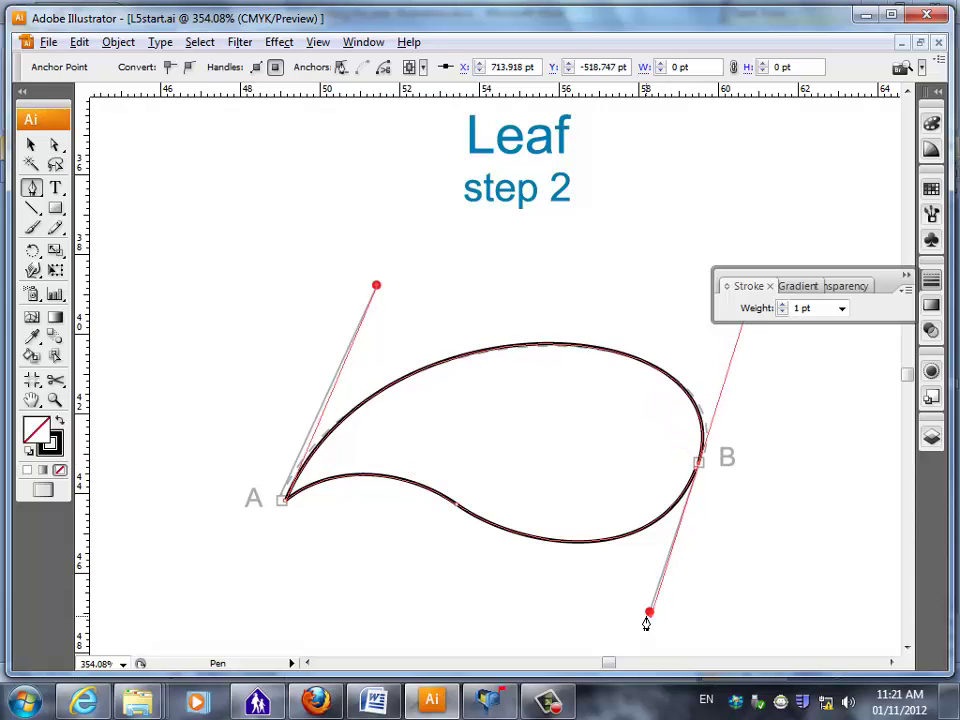
pyautogui.click(31, 145)
pyautogui.click(223, 309)
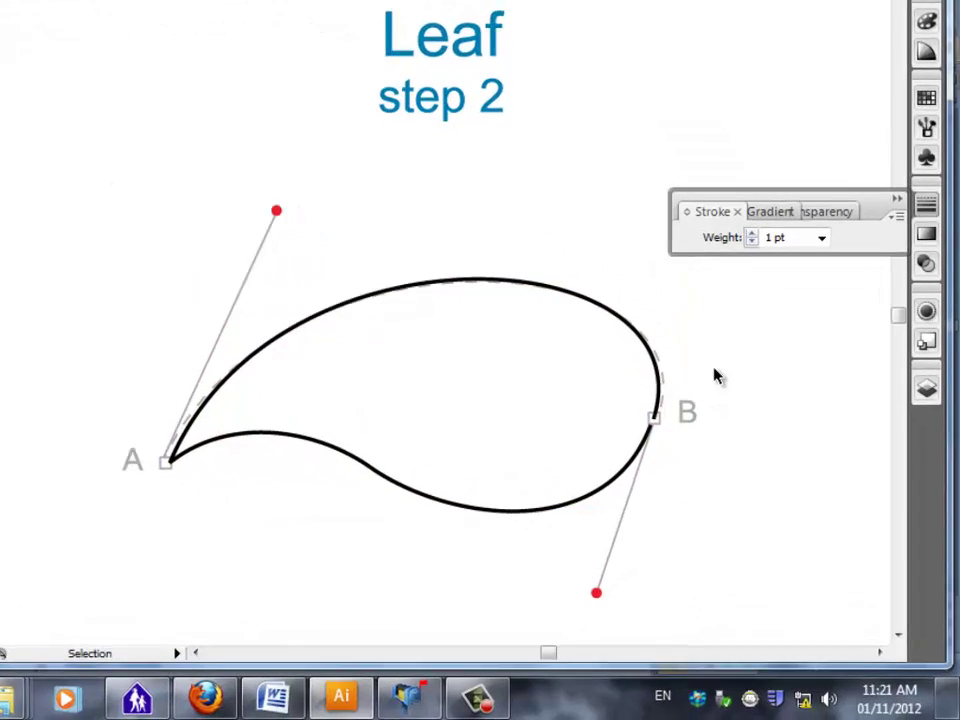
# Select the teardrop leaf path and marquee-zoom in closely around point B
pyautogui.press('z')
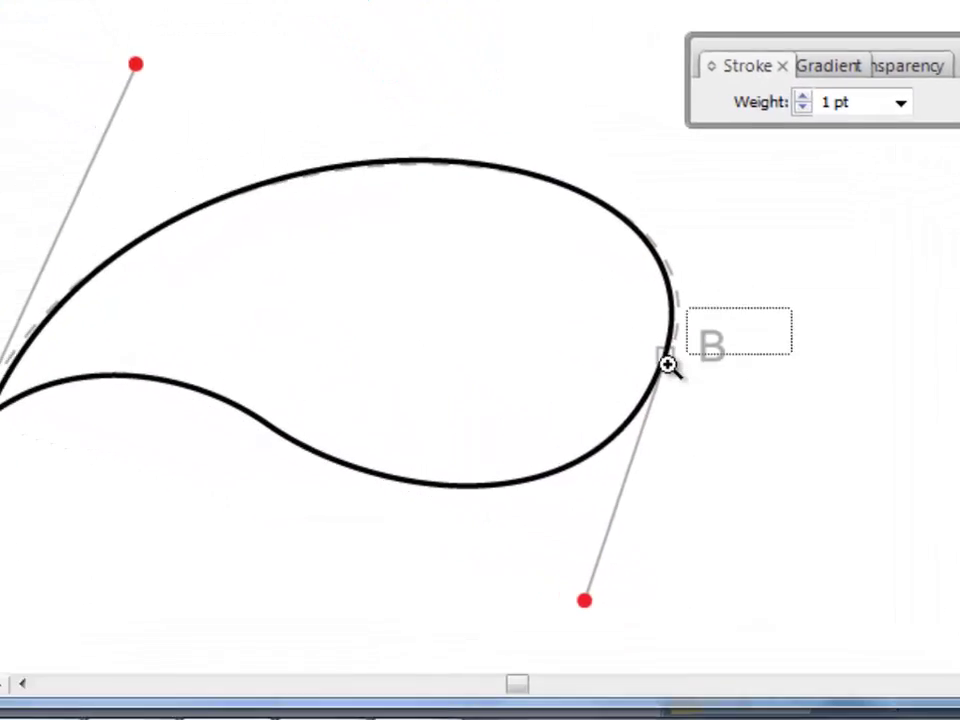
pyautogui.moveTo(667, 365); pyautogui.dragTo(580, 428)
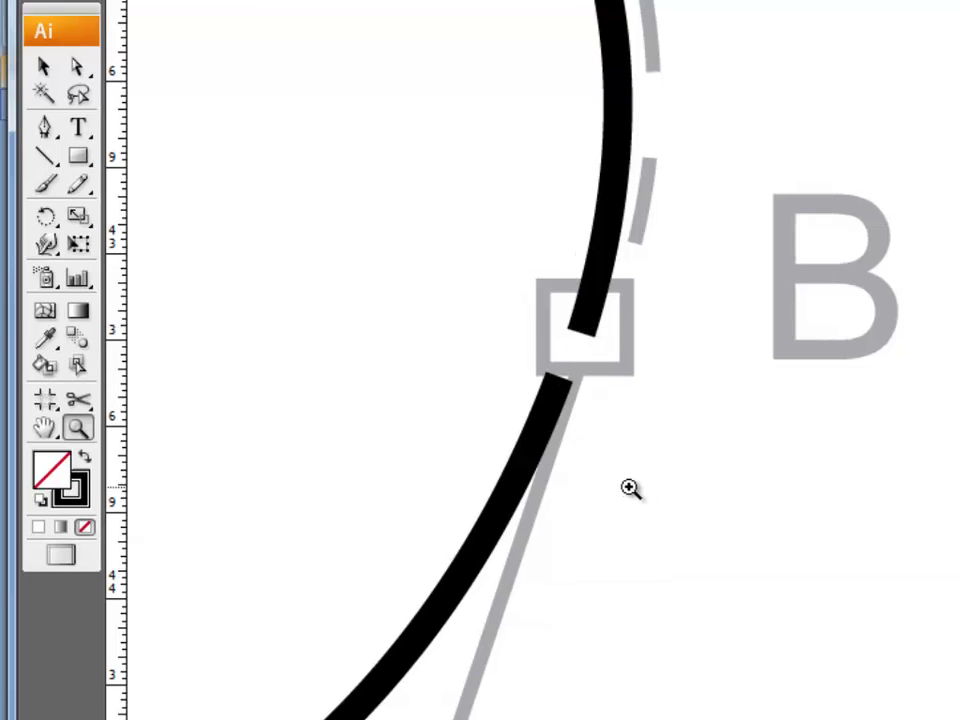
pyautogui.click(78, 67)
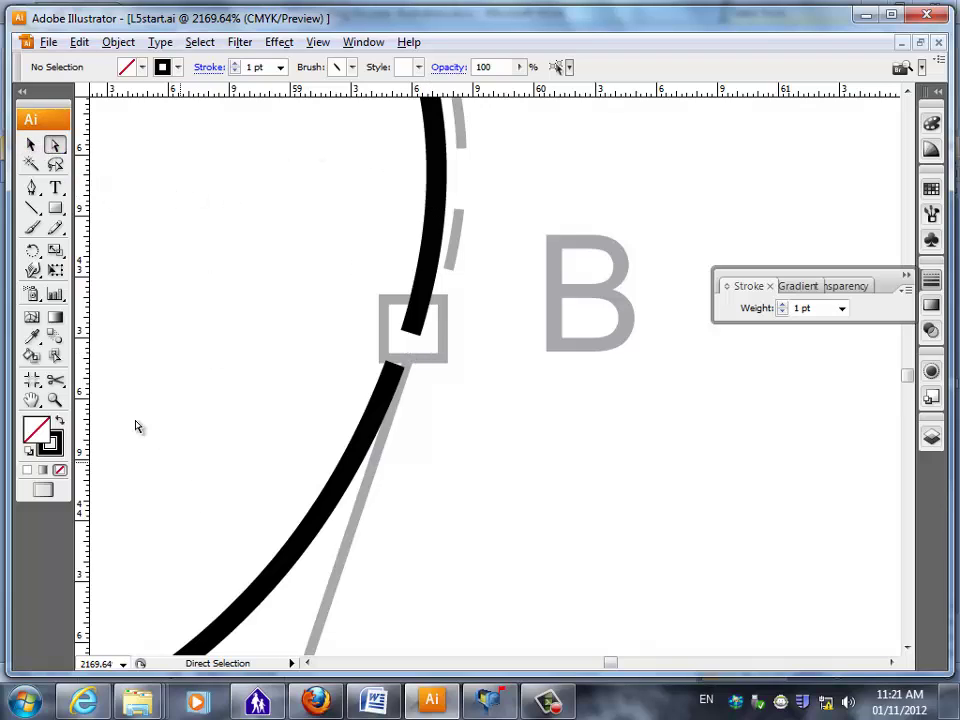
pyautogui.click(55, 400)
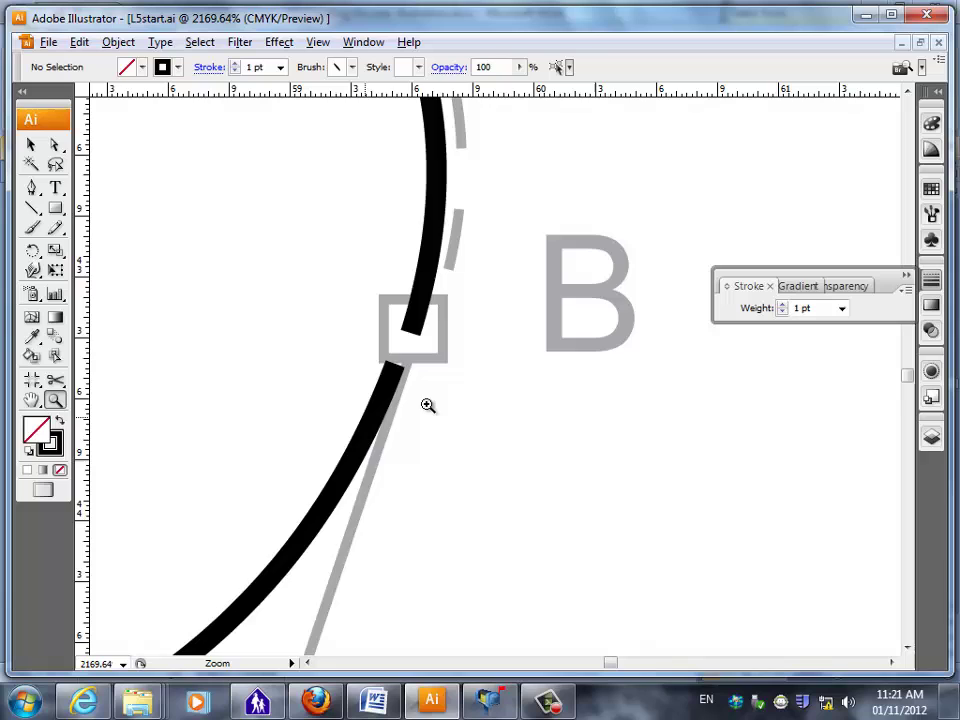
pyautogui.keyDown('alt'); pyautogui.click(377, 358); pyautogui.keyUp('alt')
pyautogui.keyDown('alt'); pyautogui.click(446, 381); pyautogui.keyUp('alt')
pyautogui.keyDown('alt'); pyautogui.click(446, 381); pyautogui.keyUp('alt')
pyautogui.keyDown('alt'); pyautogui.click(446, 381); pyautogui.keyUp('alt')
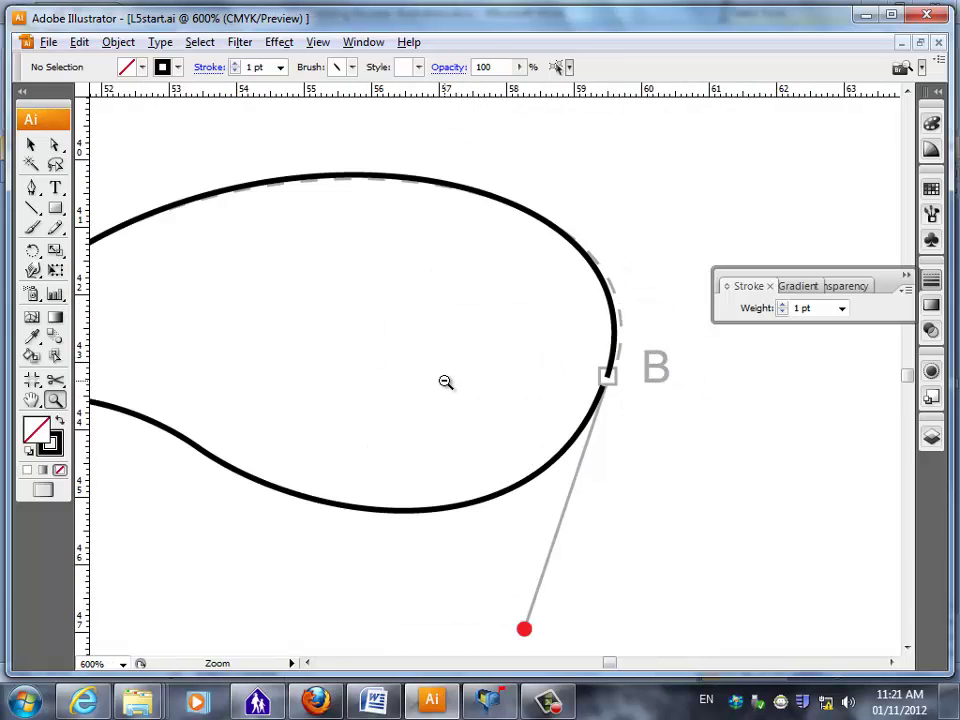
pyautogui.keyDown('alt'); pyautogui.click(446, 381); pyautogui.keyUp('alt')
pyautogui.click(33, 145)
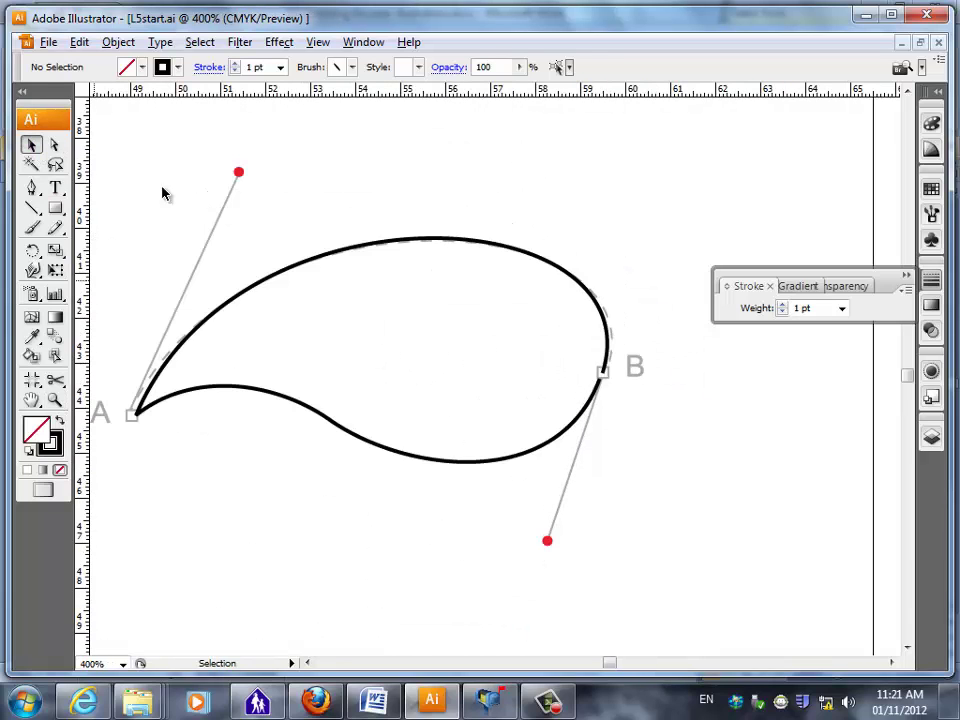
pyautogui.click(608, 333)
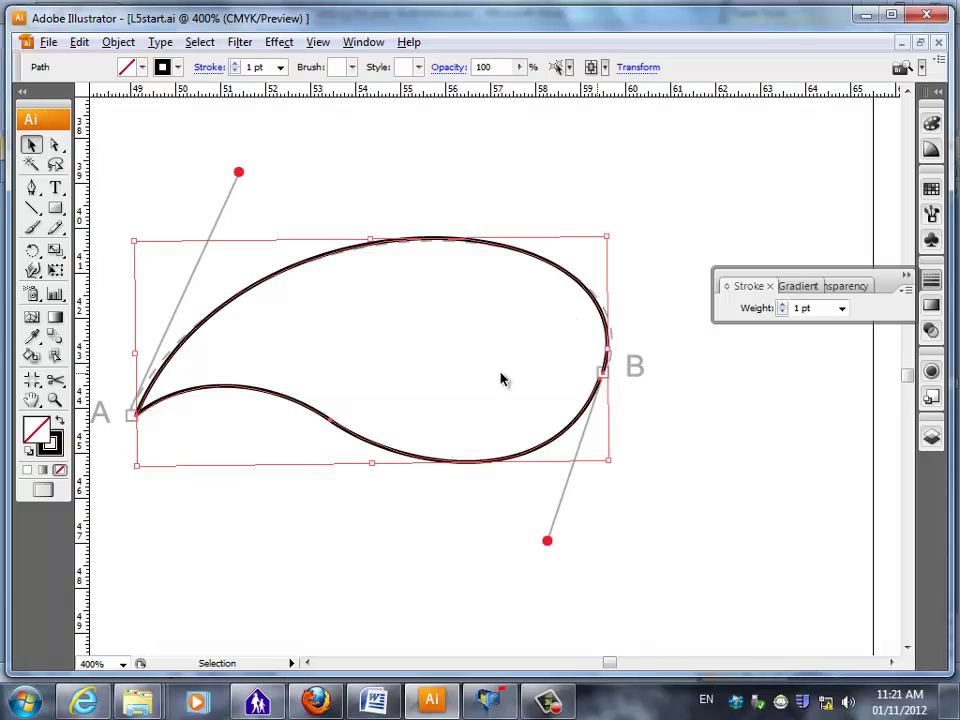
pyautogui.click(55, 400)
pyautogui.moveTo(675, 300); pyautogui.dragTo(474, 446)
# Drag the anchor at B with Direct Selection so the outline passes smoothly through it, then deselect
pyautogui.press('v')
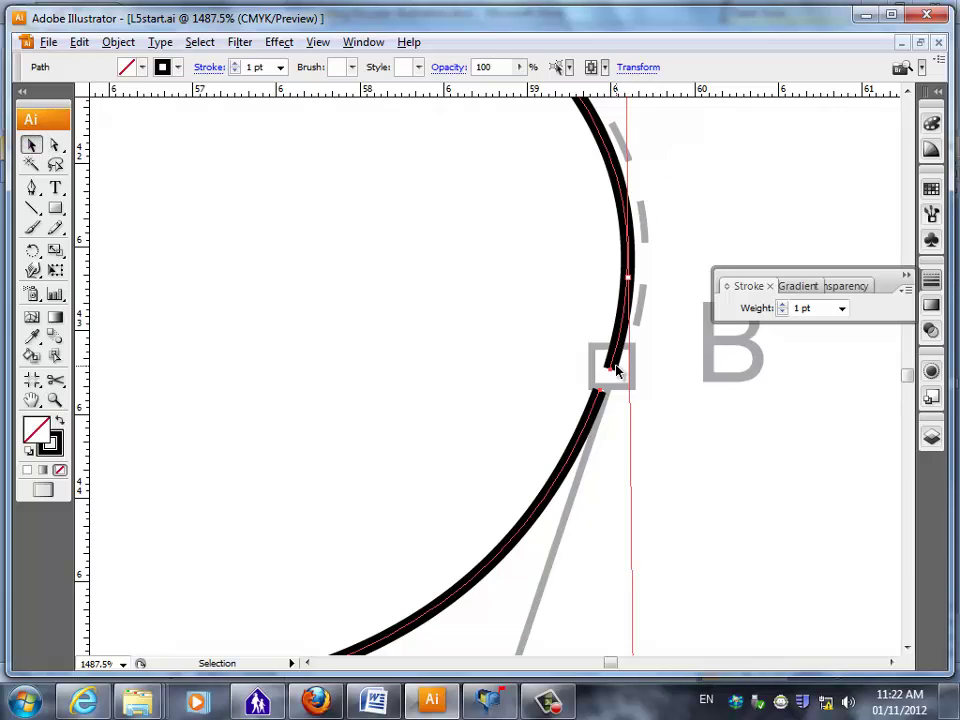
pyautogui.click(55, 145)
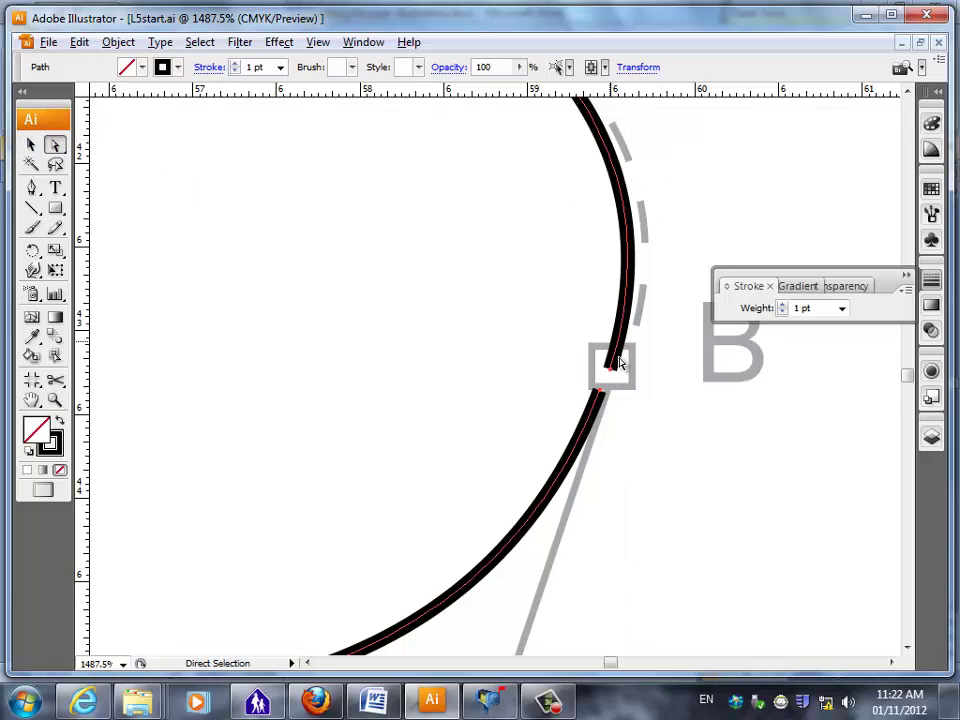
pyautogui.moveTo(613, 377); pyautogui.dragTo(613, 371)
pyautogui.click(613, 374)
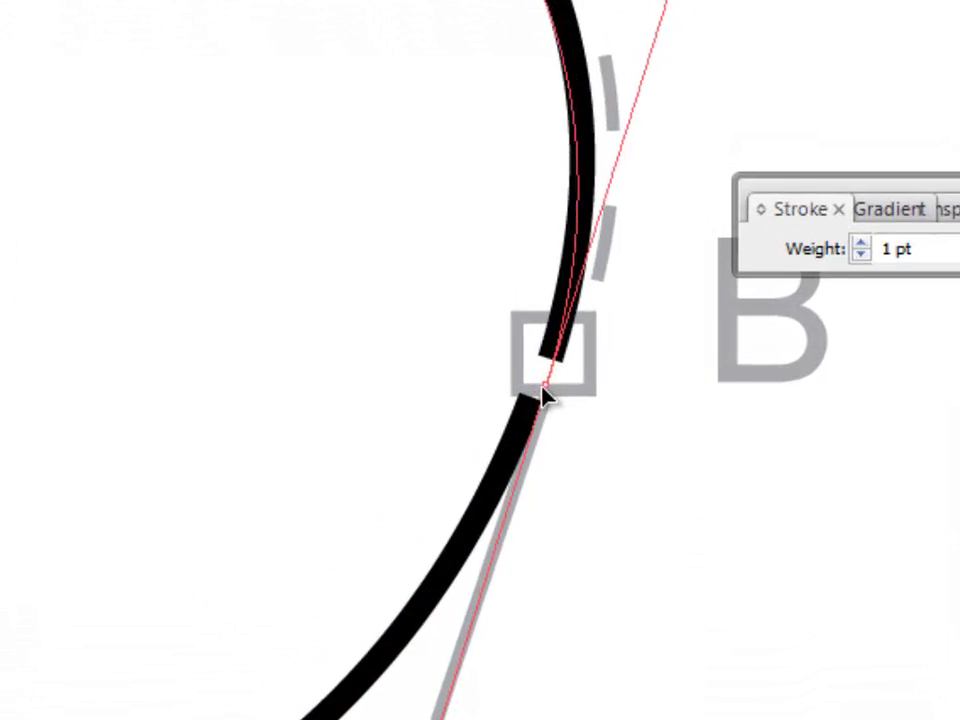
pyautogui.moveTo(543, 397); pyautogui.dragTo(535, 405)
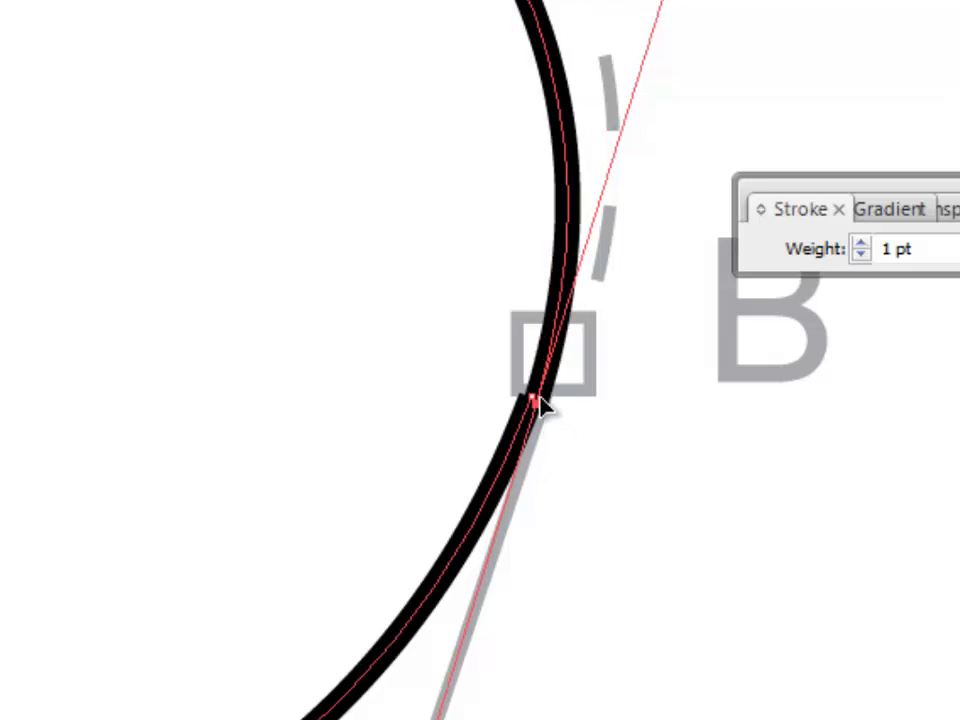
pyautogui.moveTo(531, 393); pyautogui.dragTo(532, 400)
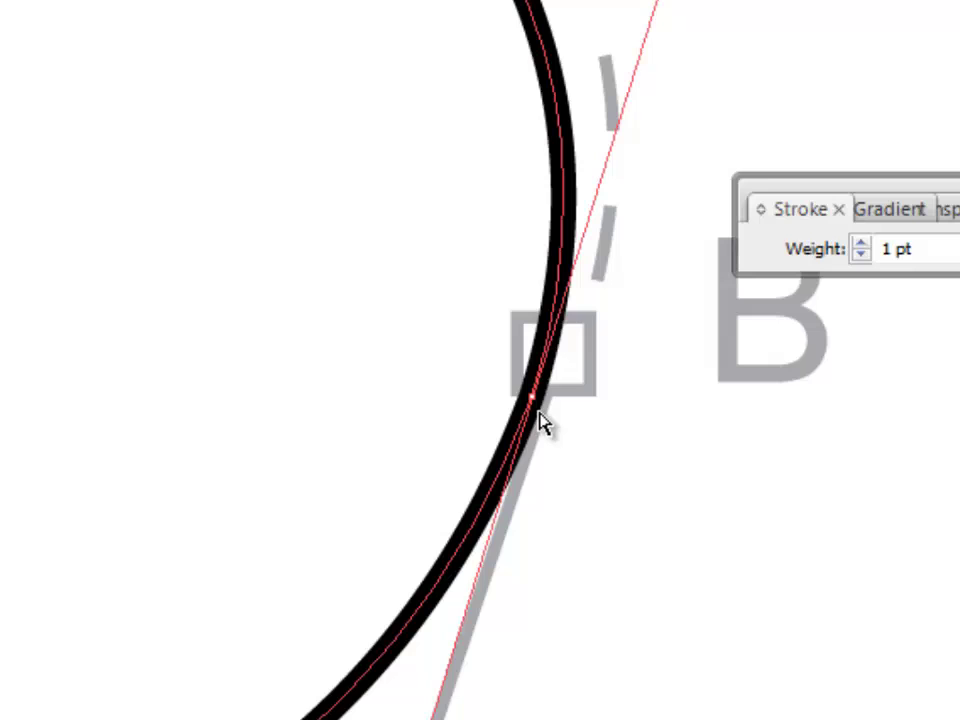
pyautogui.click(724, 435)
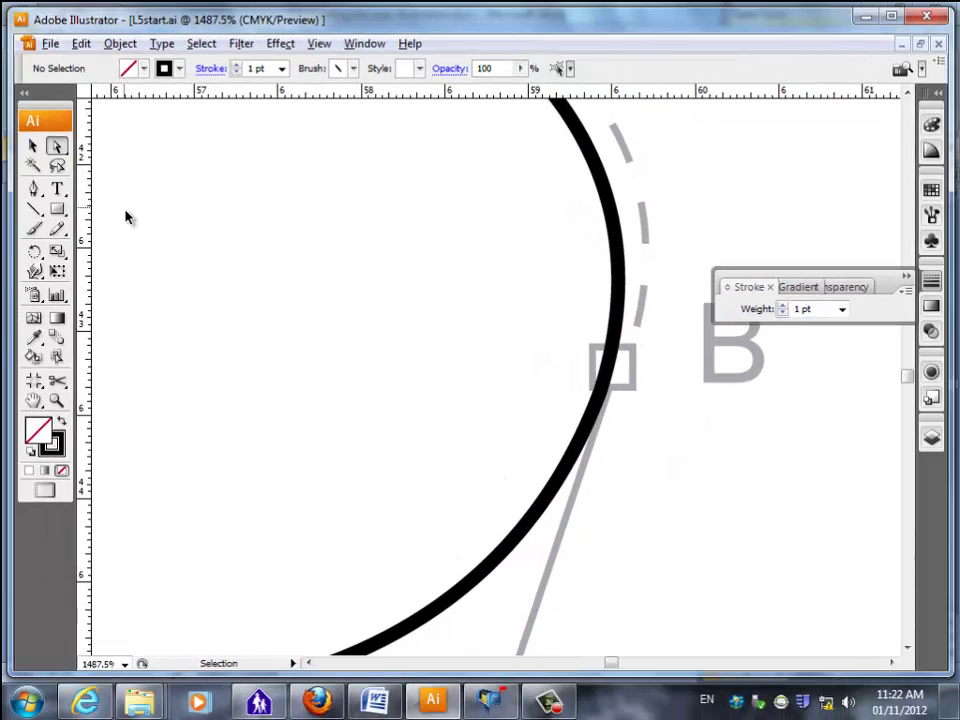
pyautogui.hotkey('ctrl', 'z')
pyautogui.hotkey('ctrl', 'z')
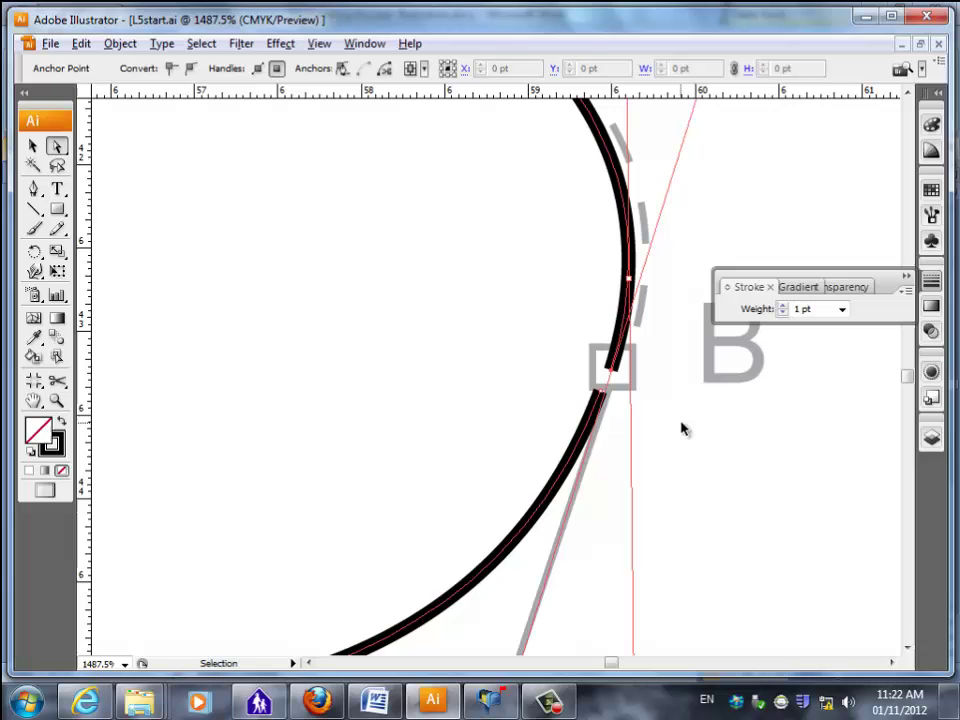
# Try joining the leaf's open end points near B, then delete the upper arc
pyautogui.click(760, 462)
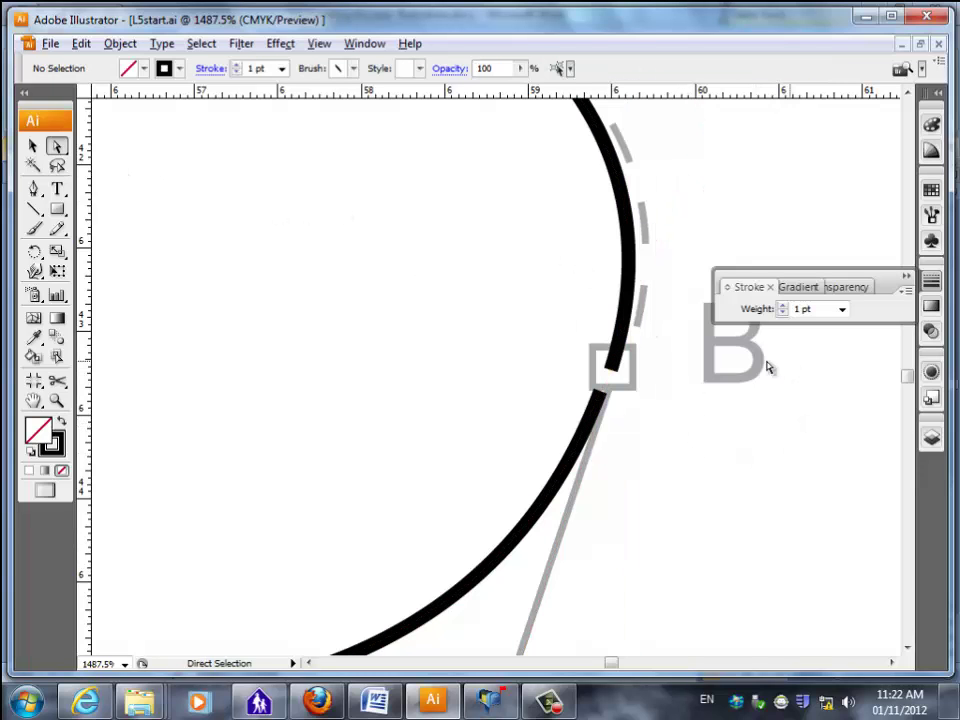
pyautogui.moveTo(790, 360); pyautogui.dragTo(508, 463)
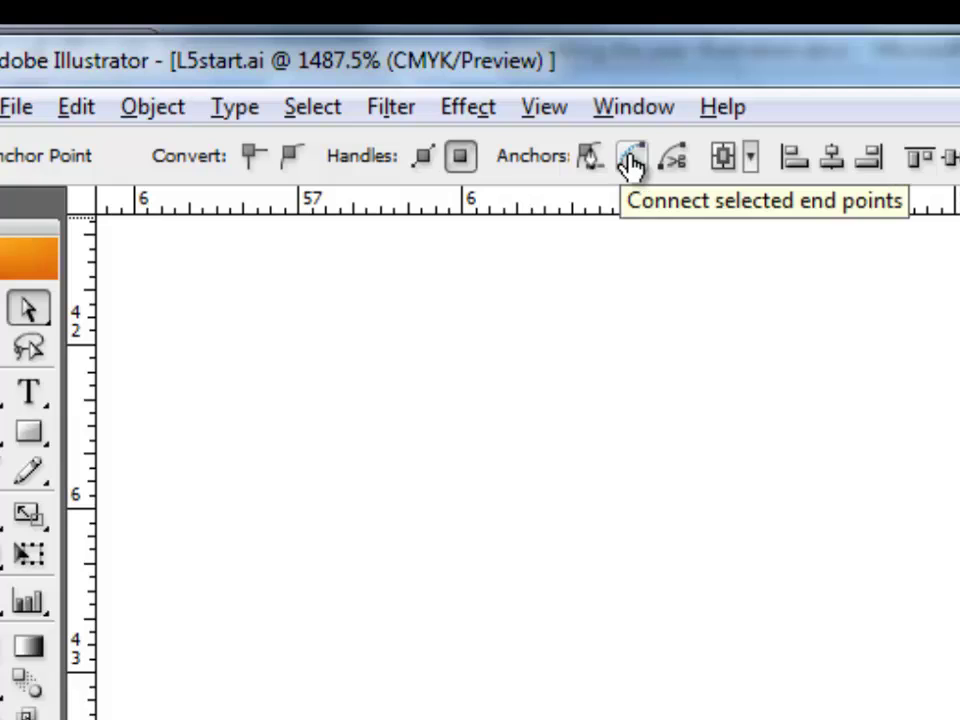
pyautogui.click(631, 160)
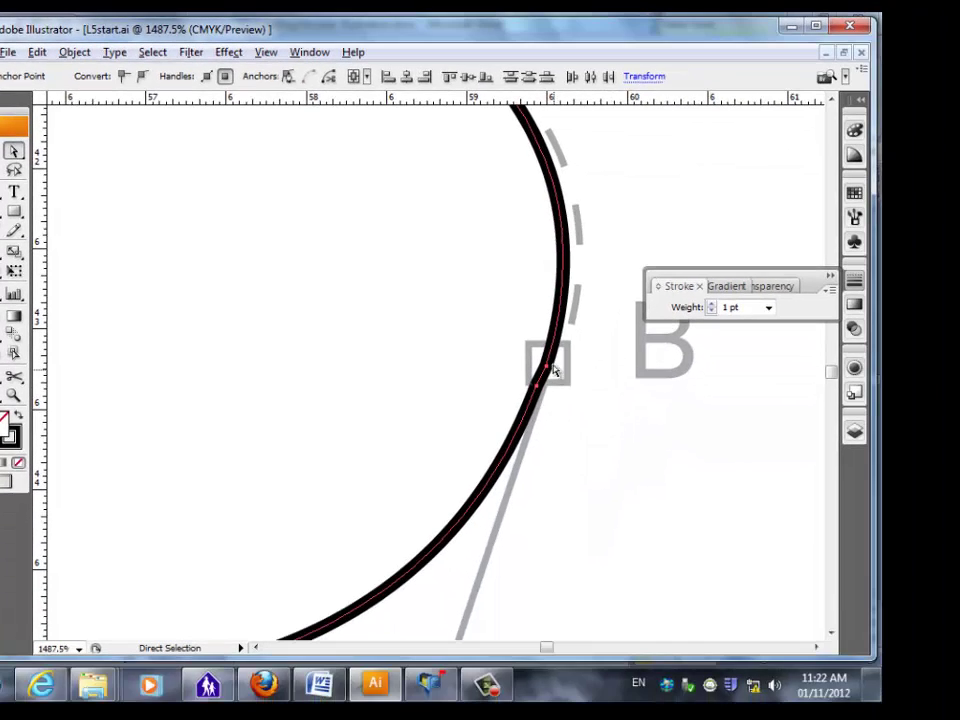
pyautogui.hotkey('ctrl', 'j')
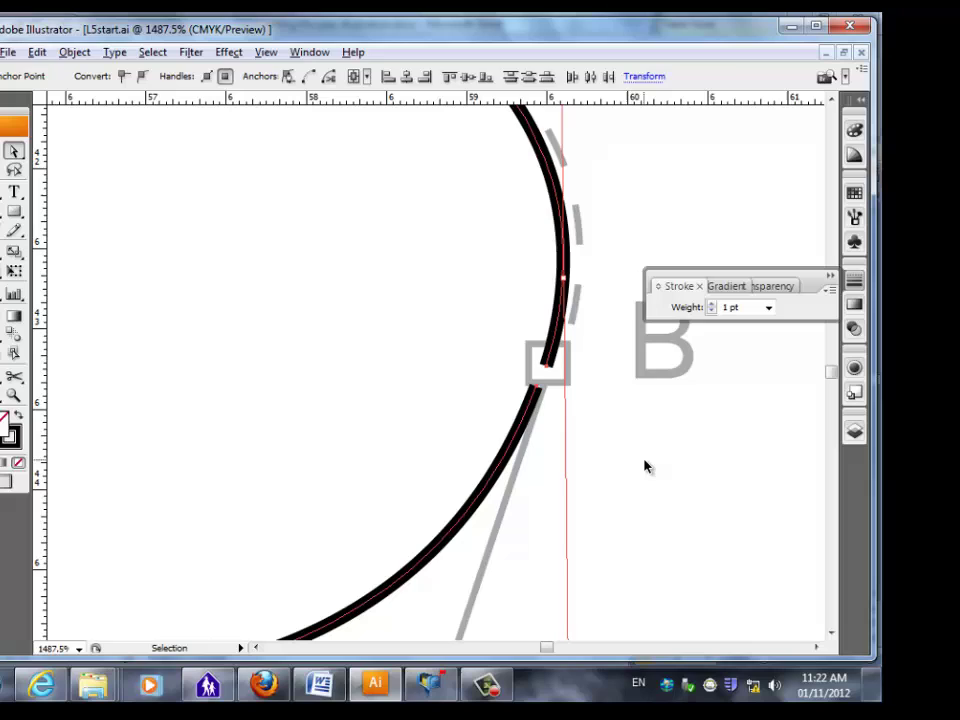
pyautogui.hotkey('ctrl', 'alt', 'j')
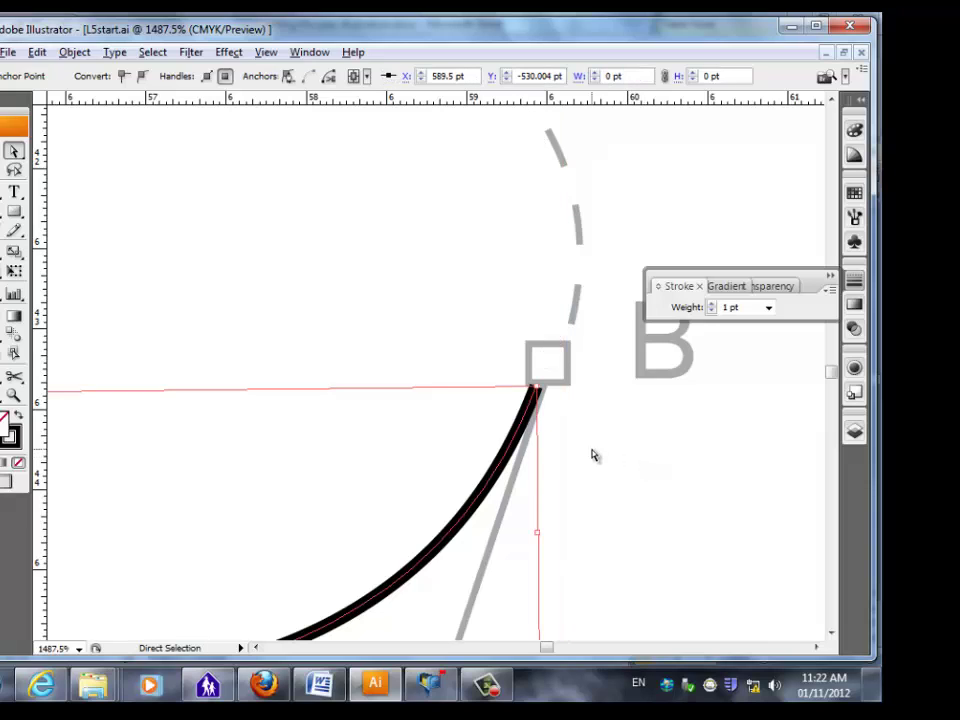
pyautogui.click(390, 583)
# Zoom out and redraw the leaf's upper curve with the Pen from anchor A to B
pyautogui.click(14, 395)
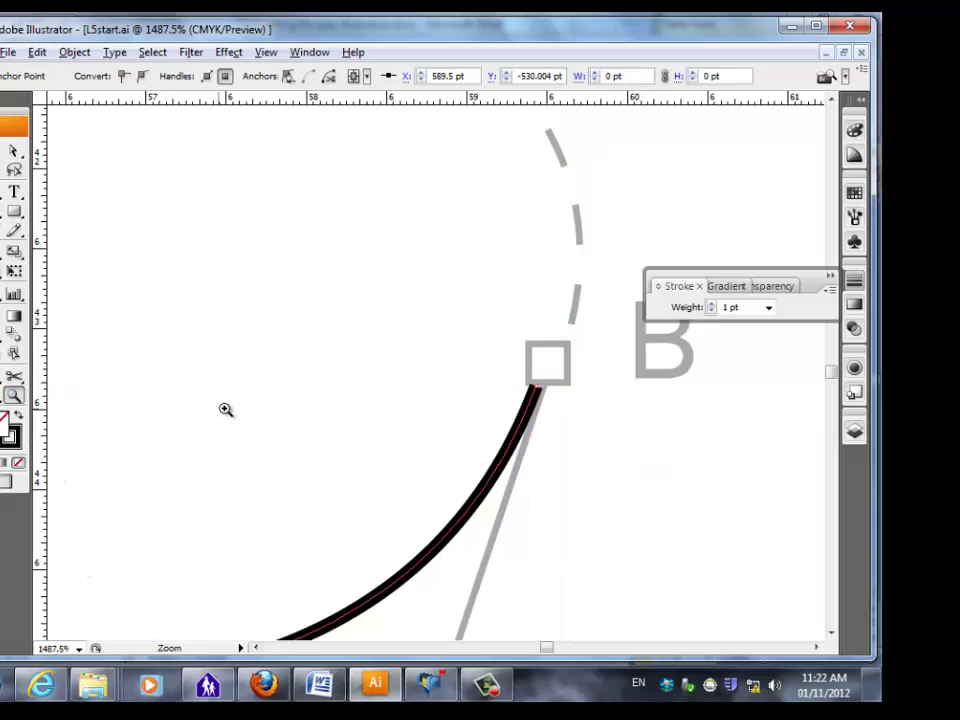
pyautogui.keyDown('alt'); pyautogui.click(349, 391); pyautogui.keyUp('alt')
pyautogui.keyDown('alt'); pyautogui.click(437, 371); pyautogui.keyUp('alt')
pyautogui.keyDown('alt'); pyautogui.click(458, 345); pyautogui.keyUp('alt')
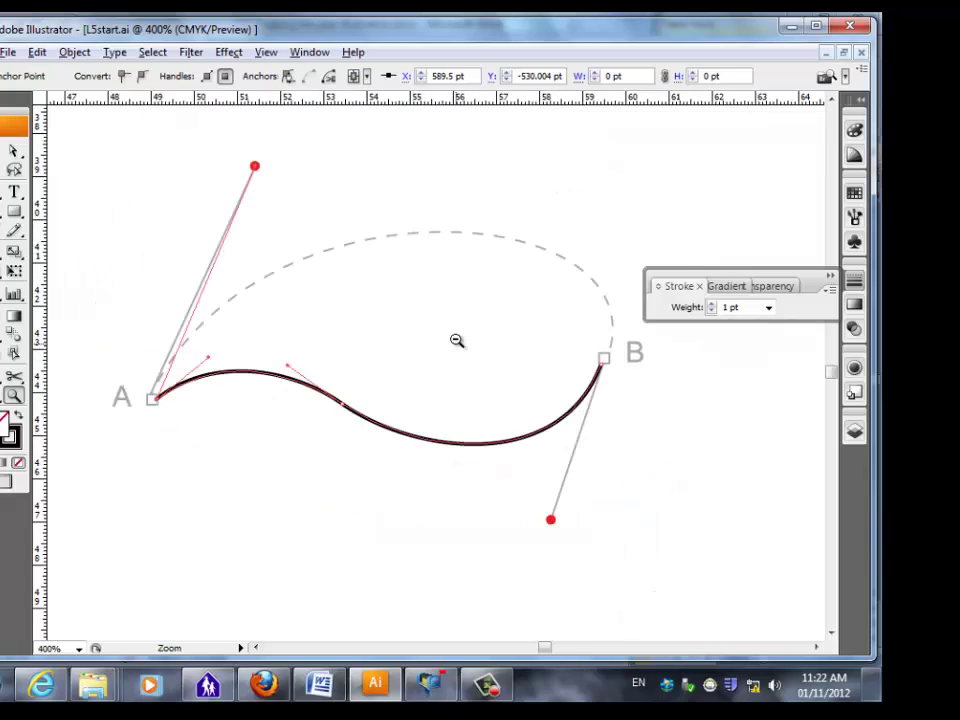
pyautogui.click(3, 196)
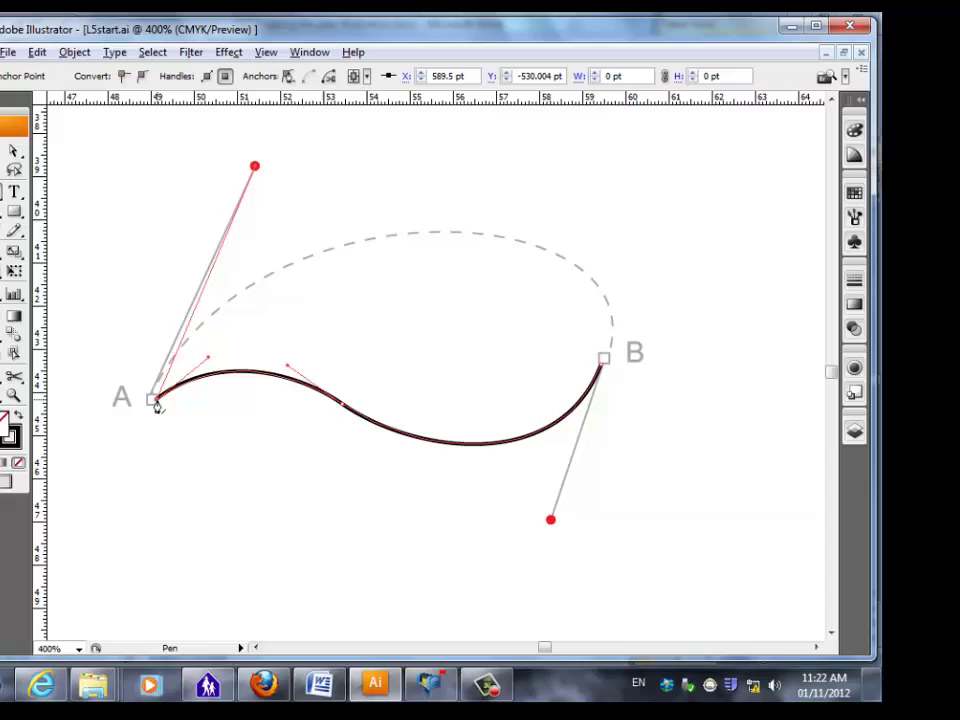
pyautogui.moveTo(155, 405); pyautogui.dragTo(253, 172)
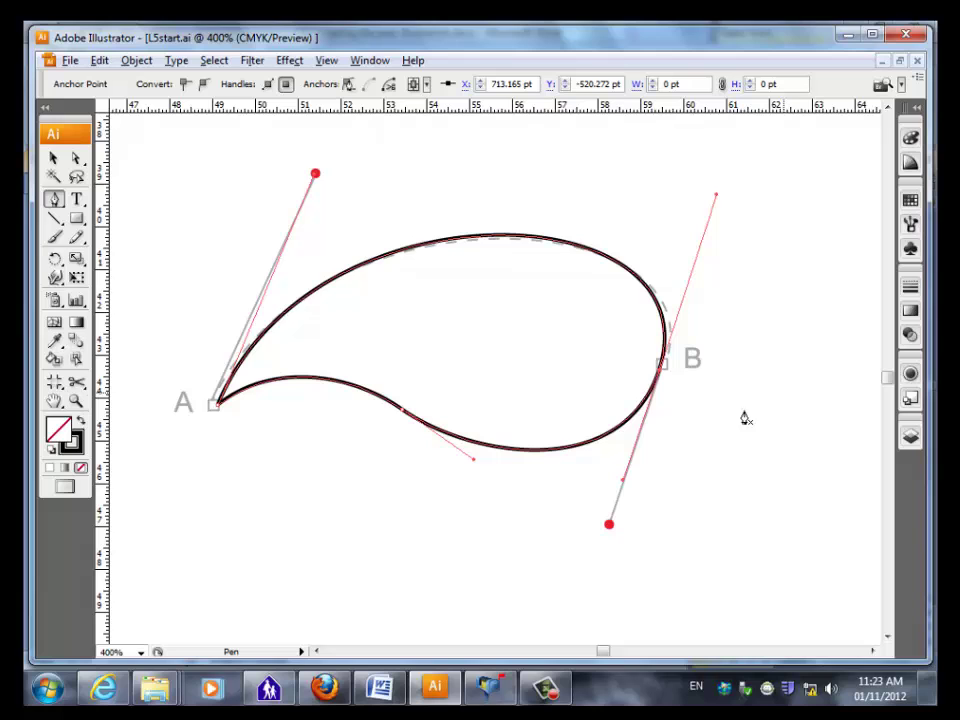
pyautogui.click(76, 158)
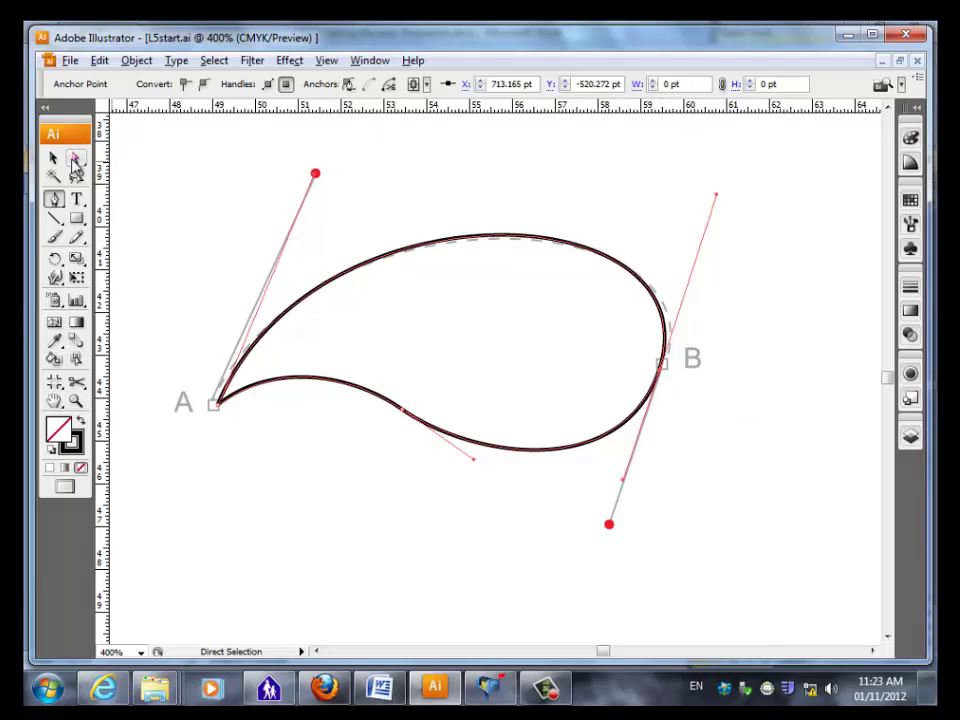
pyautogui.click(53, 158)
pyautogui.click(186, 208)
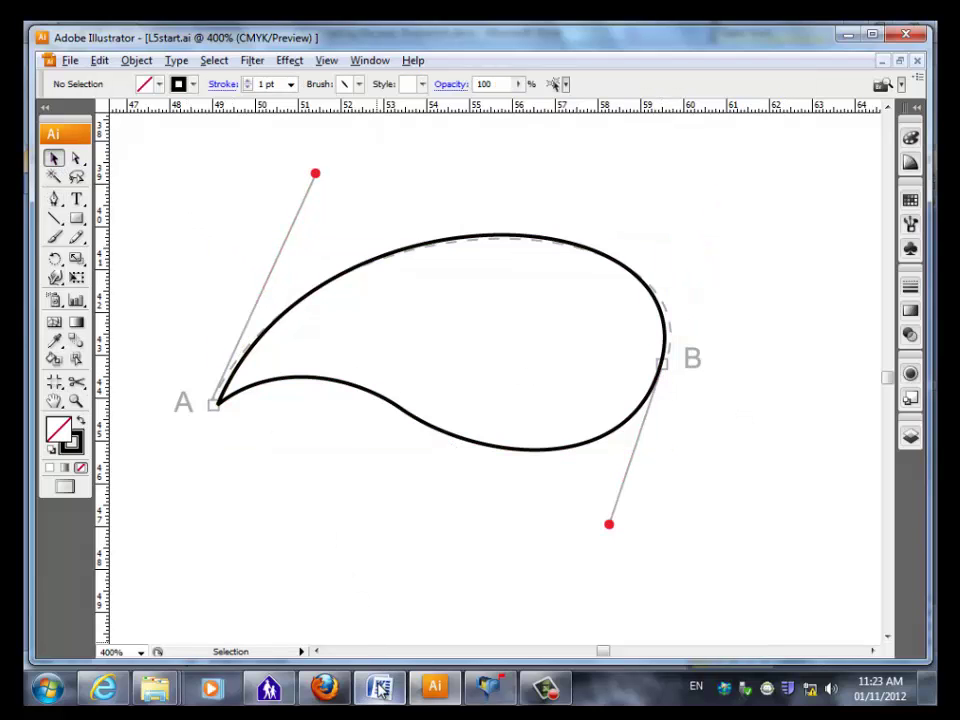
# Read the Stem steps in the Word tutorial
pyautogui.hotkey('alt', 'Tab')
pyautogui.scroll(-10, 476, 486)
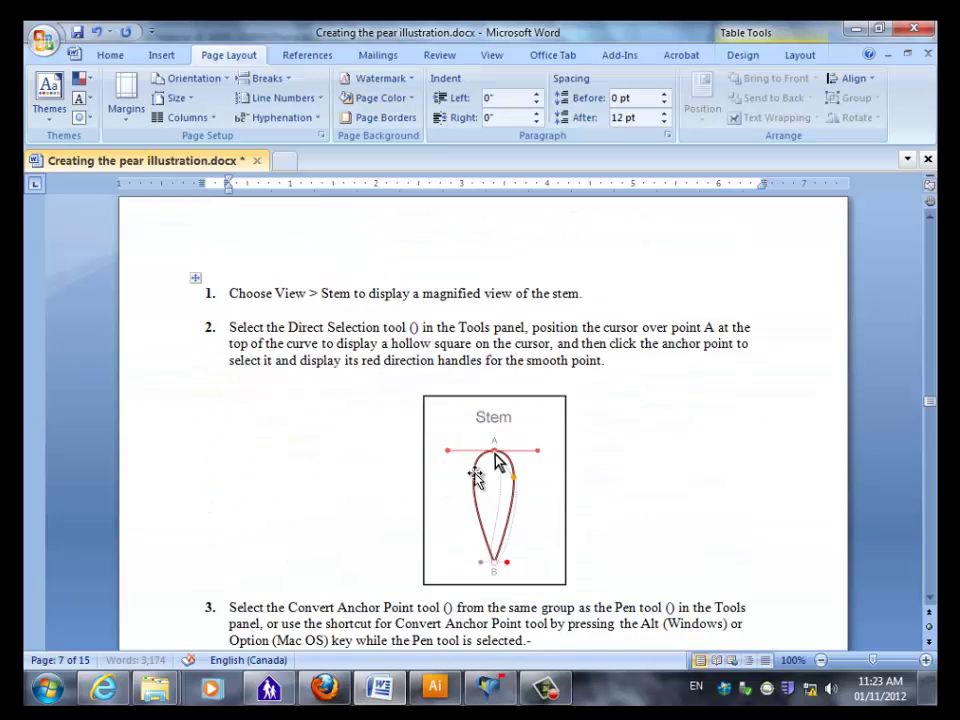
pyautogui.scroll(5, 475, 477)
pyautogui.scroll(-1, 473, 465)
pyautogui.scroll(1, 473, 465)
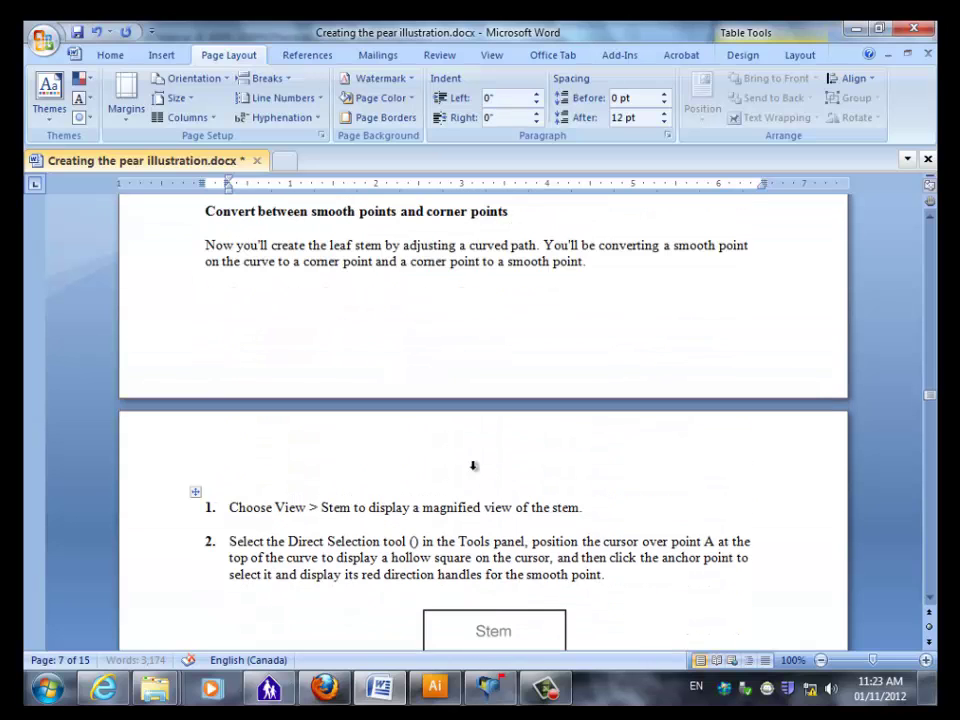
pyautogui.scroll(-6, 473, 465)
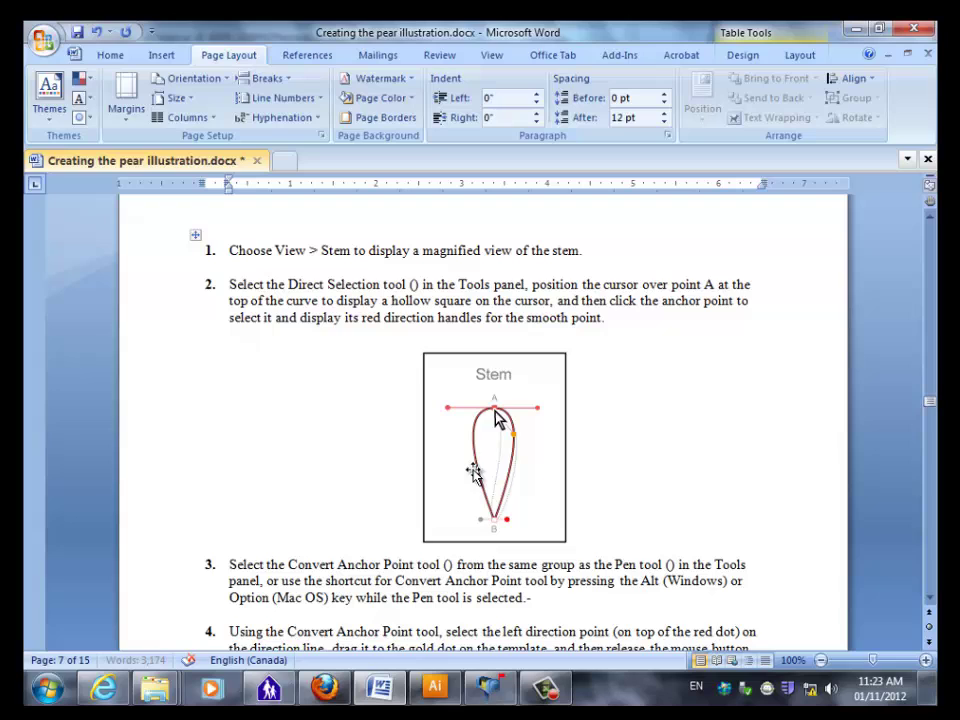
# Jump to the saved Stem view in Illustrator and magnify the Stem template
pyautogui.click(433, 687)
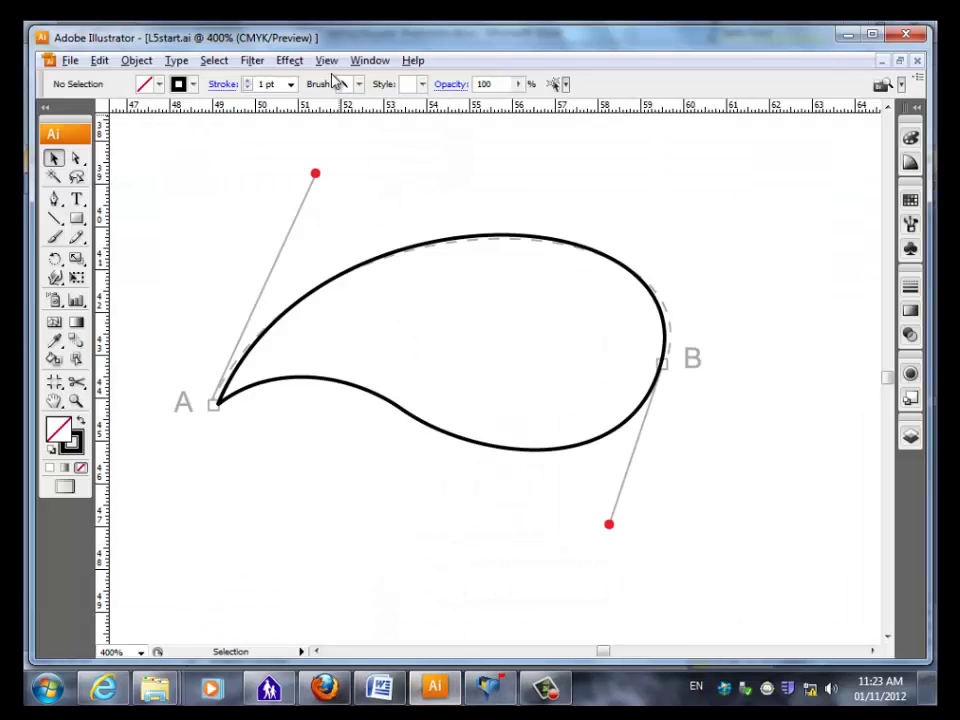
pyautogui.click(327, 61)
pyautogui.click(92, 645)
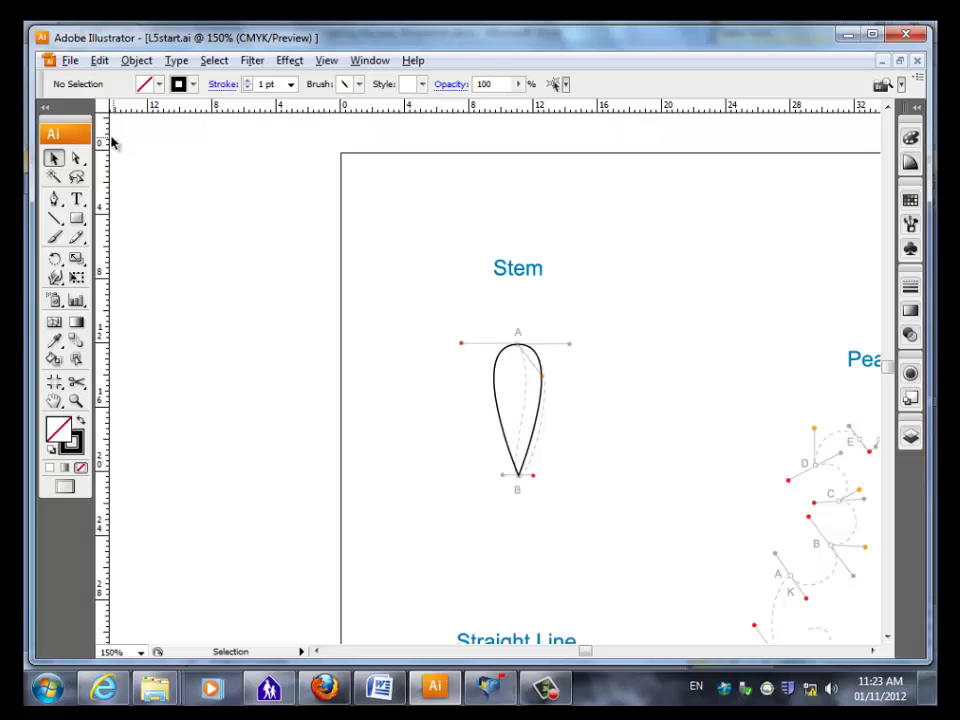
pyautogui.click(76, 400)
pyautogui.moveTo(410, 230); pyautogui.dragTo(584, 505)
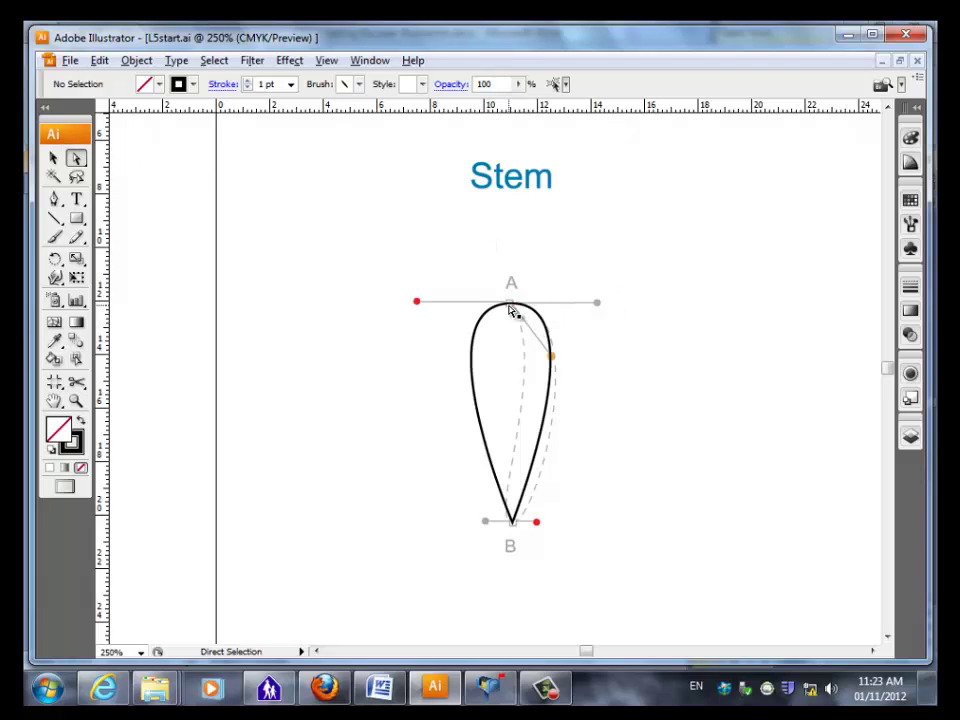
# Select anchor A at the stem's top and check the instructions, keeping the Pen active
pyautogui.click(511, 305)
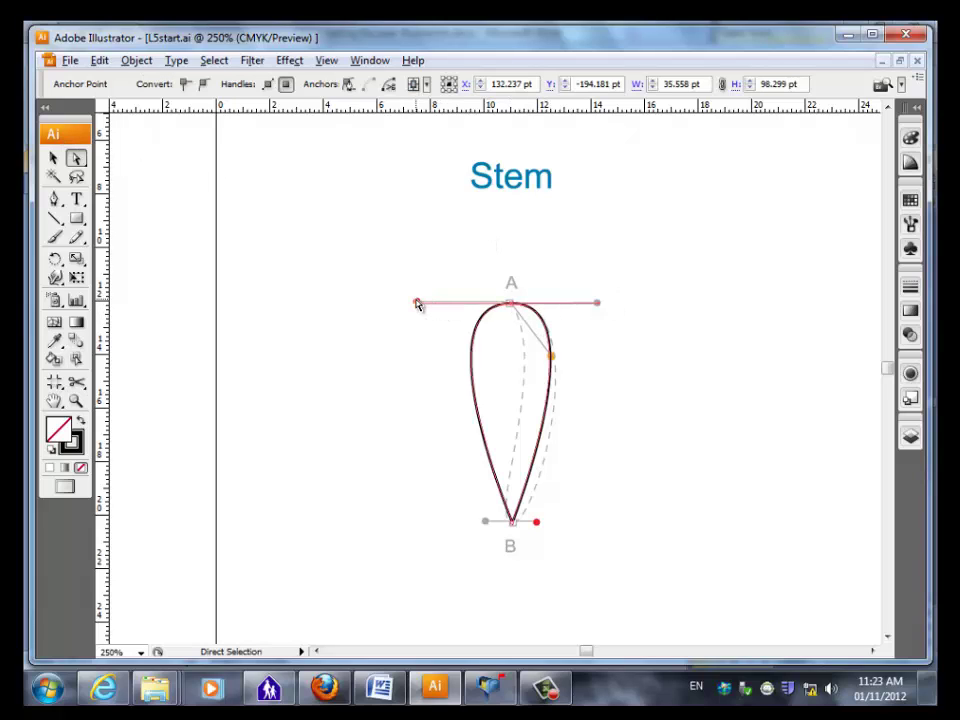
pyautogui.hotkey('alt', 'Tab')
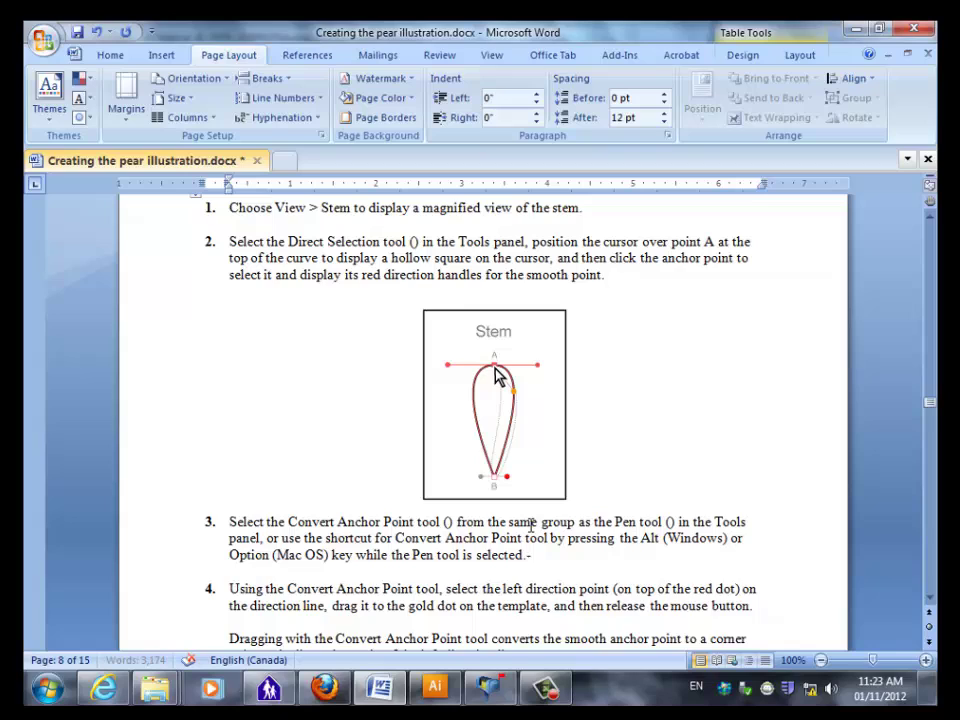
pyautogui.scroll(-1, 428, 555)
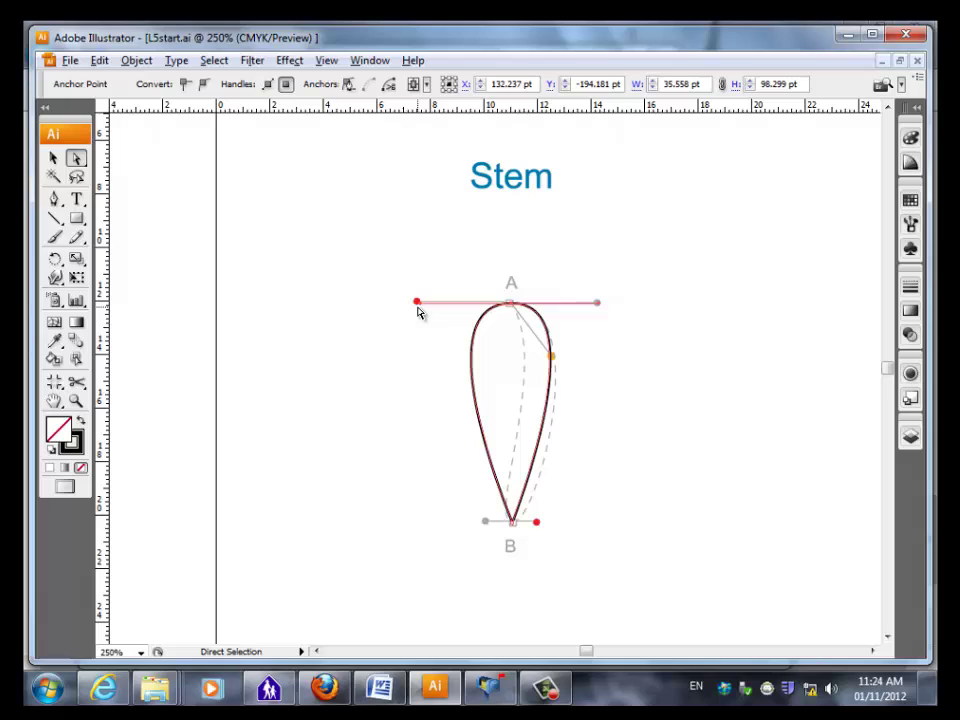
pyautogui.click(54, 198)
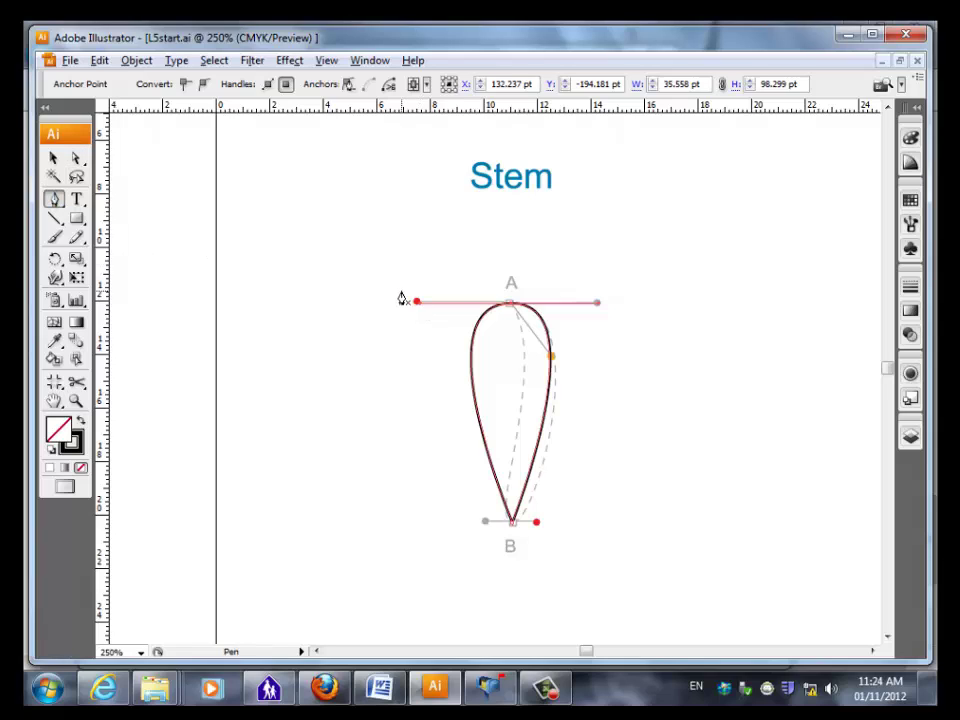
pyautogui.click(54, 199)
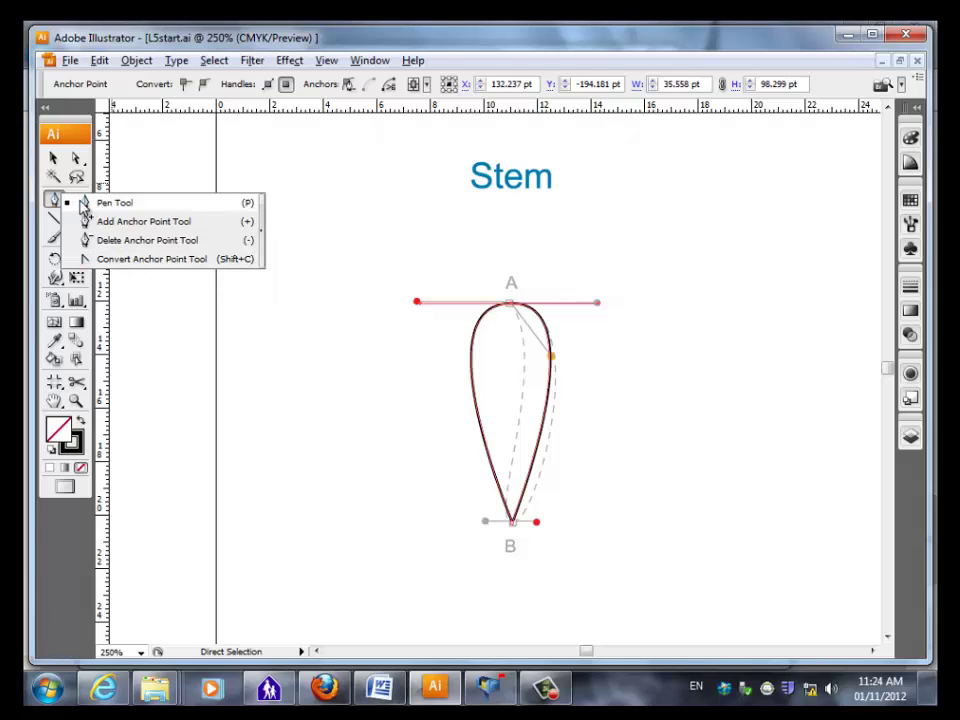
pyautogui.click(110, 202)
# Convert anchor A, moving its handle onto the gold dot, and pull a handle right from B
pyautogui.press('alt')
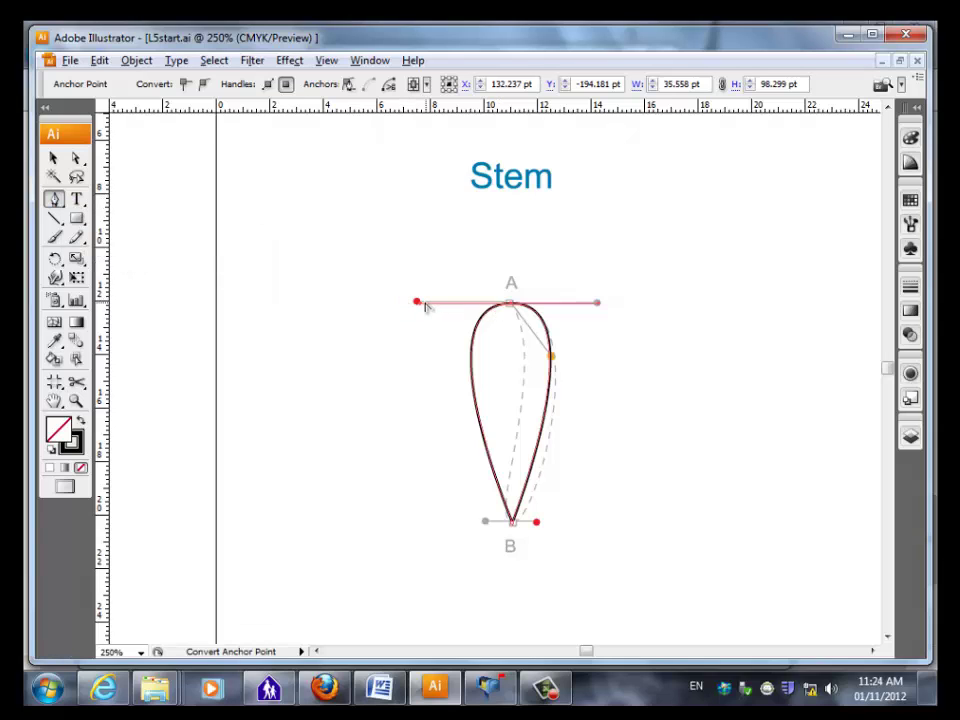
pyautogui.click(373, 296)
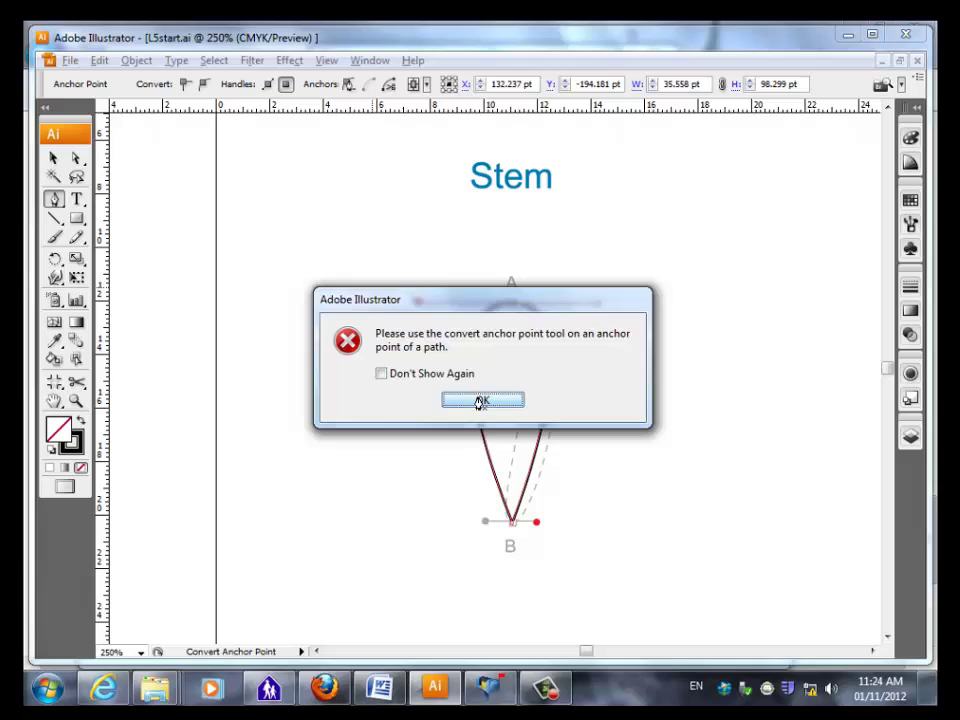
pyautogui.click(481, 401)
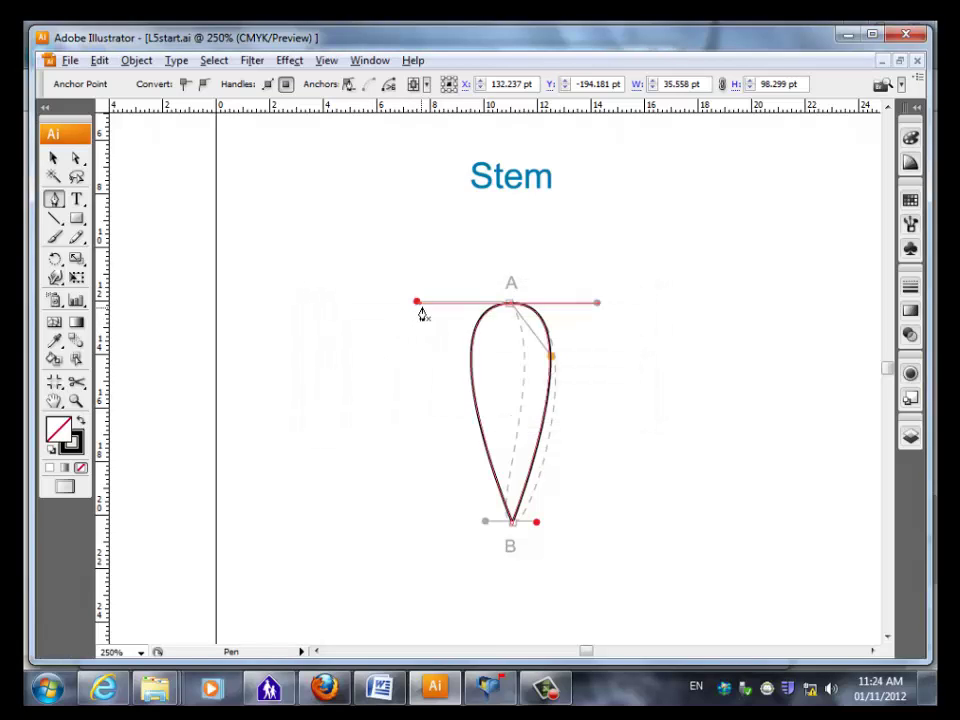
pyautogui.press('alt')
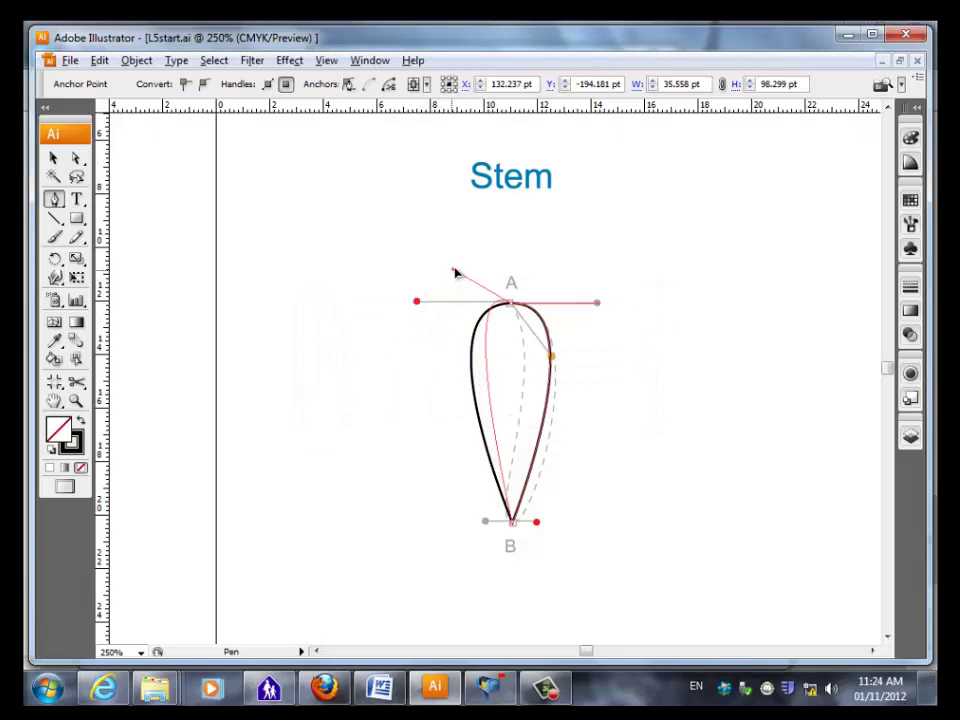
pyautogui.moveTo(540, 318); pyautogui.dragTo(552, 366)
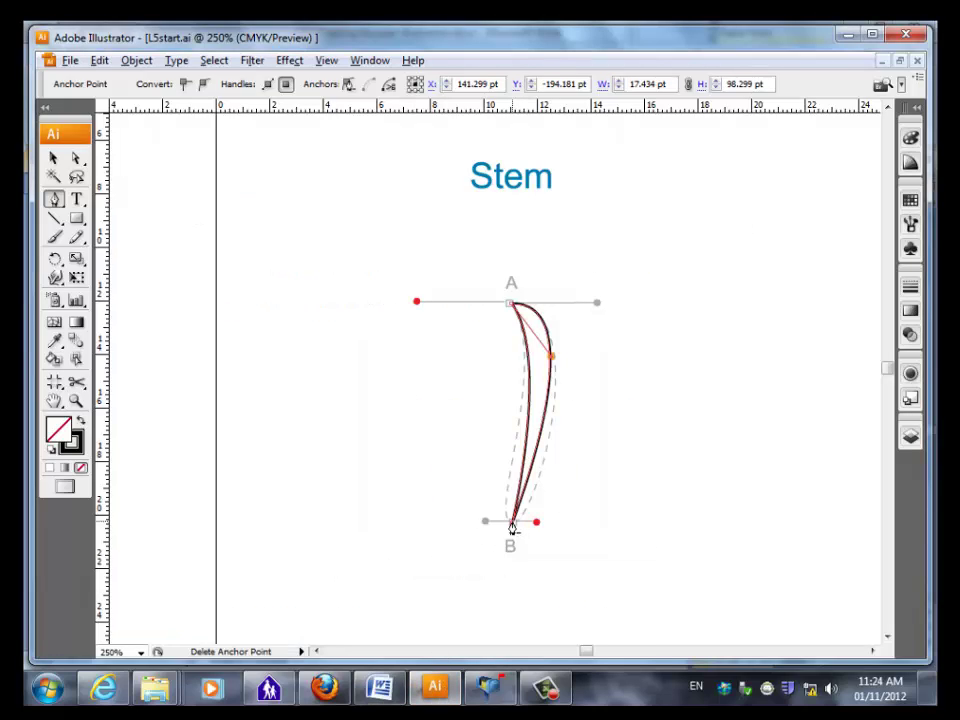
pyautogui.press('alt')
pyautogui.moveTo(512, 527); pyautogui.dragTo(538, 527)
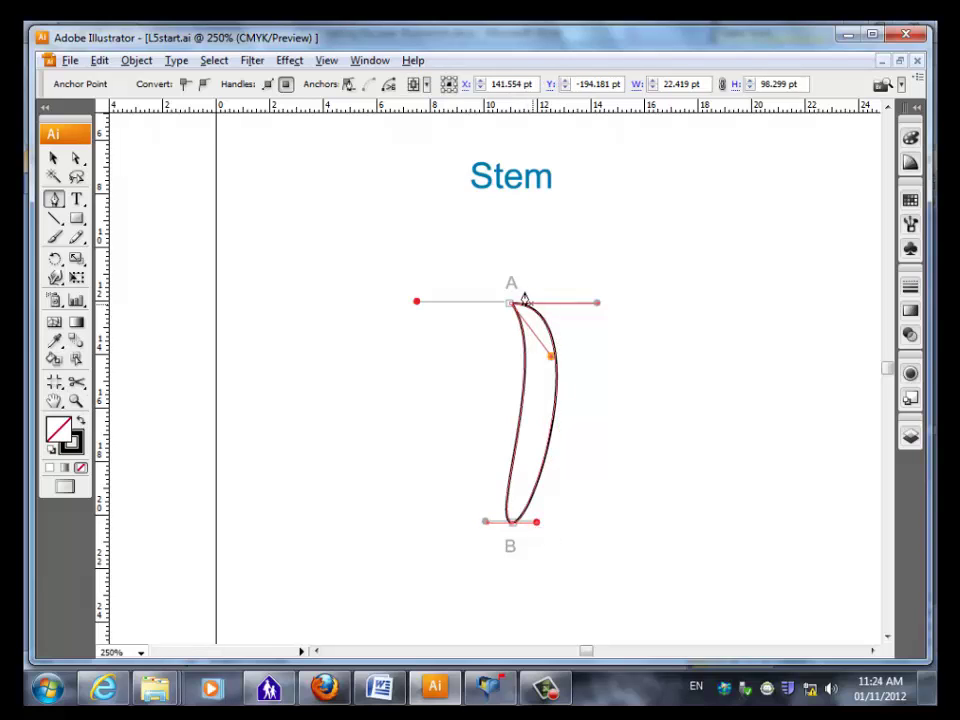
pyautogui.click(379, 688)
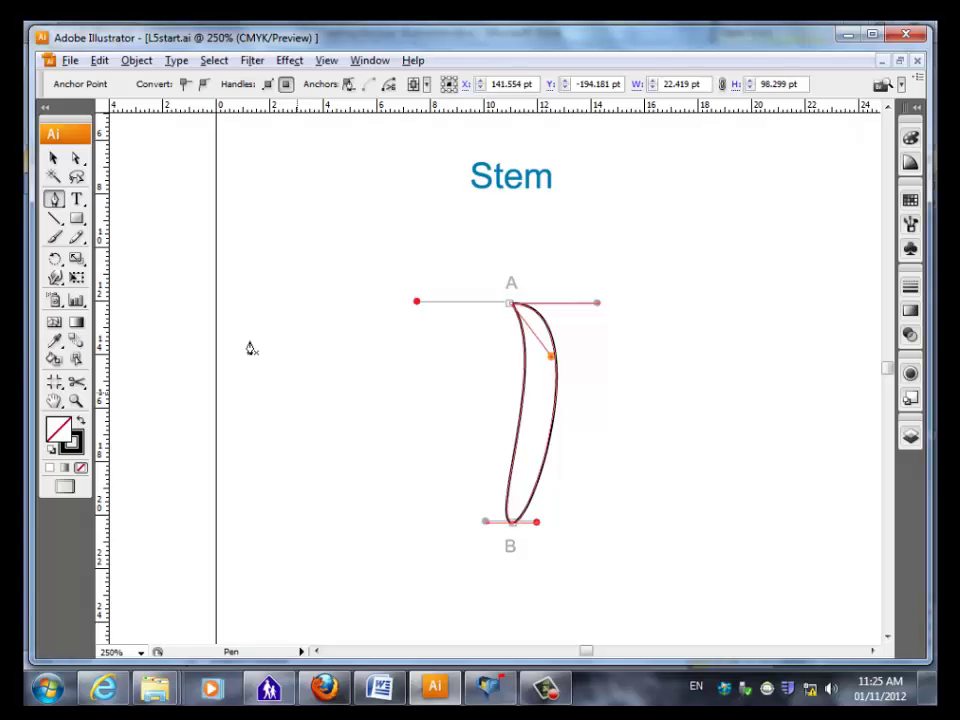
# Cut the stem path at anchor A
pyautogui.press('a')
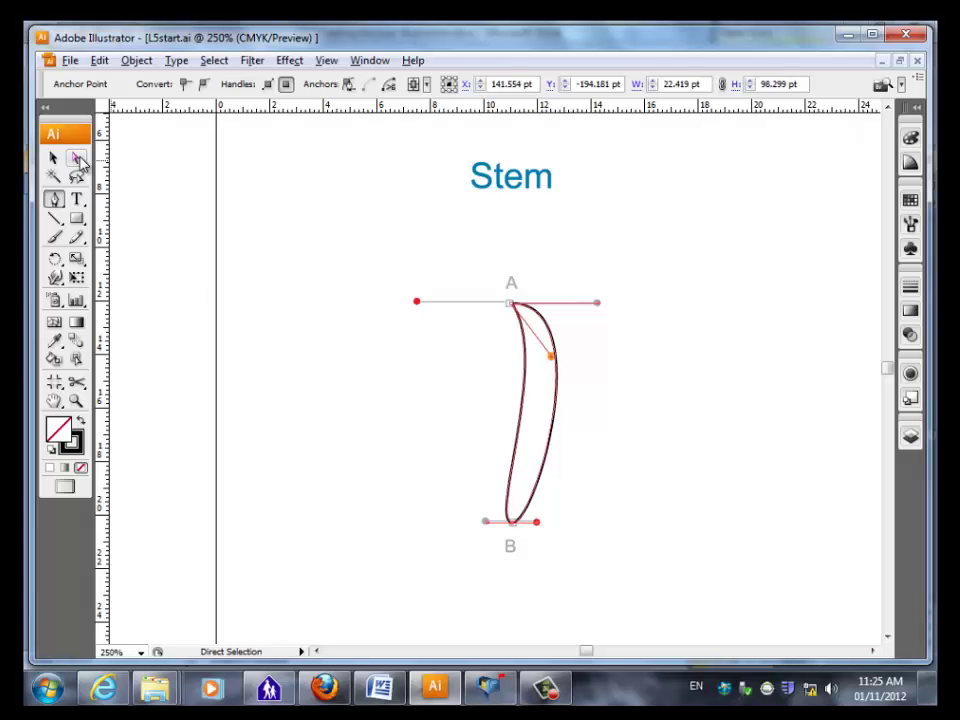
pyautogui.moveTo(474, 272); pyautogui.dragTo(523, 311)
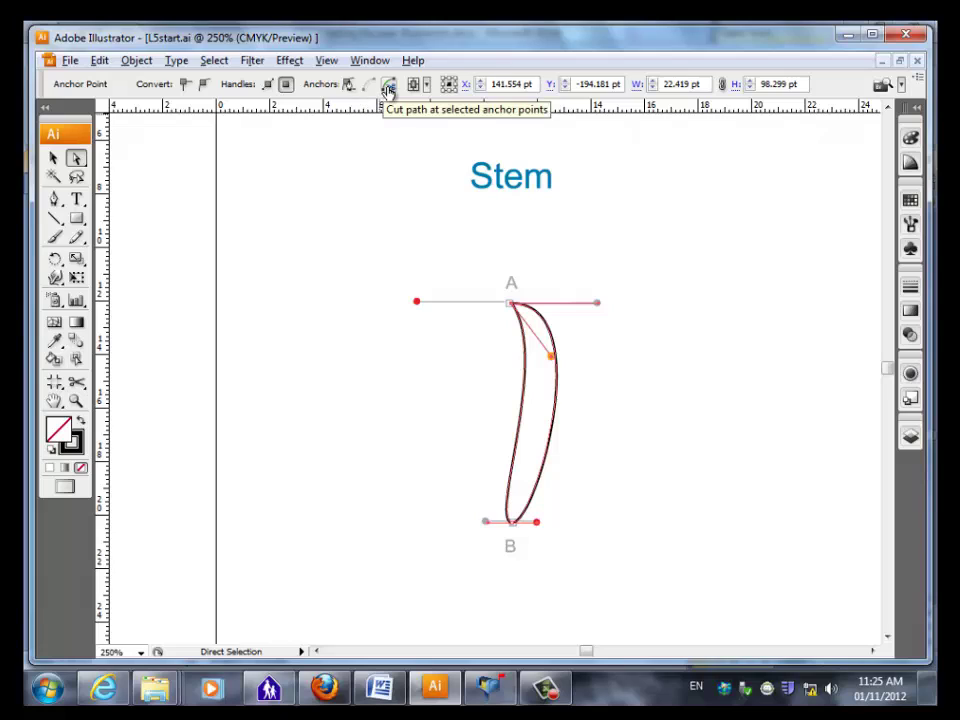
pyautogui.click(389, 86)
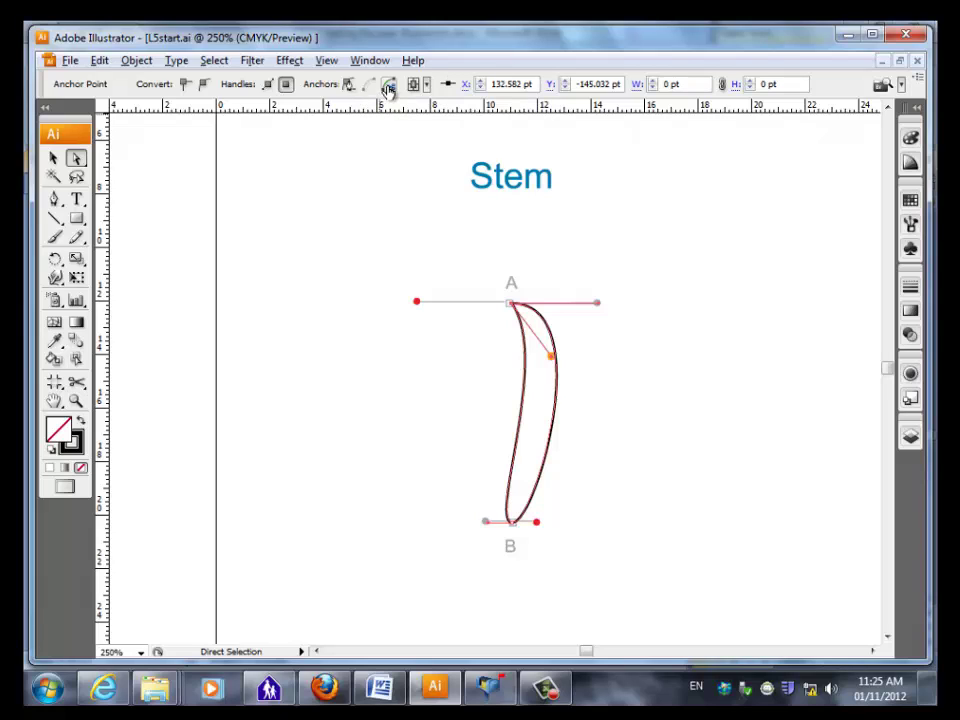
pyautogui.click(499, 311)
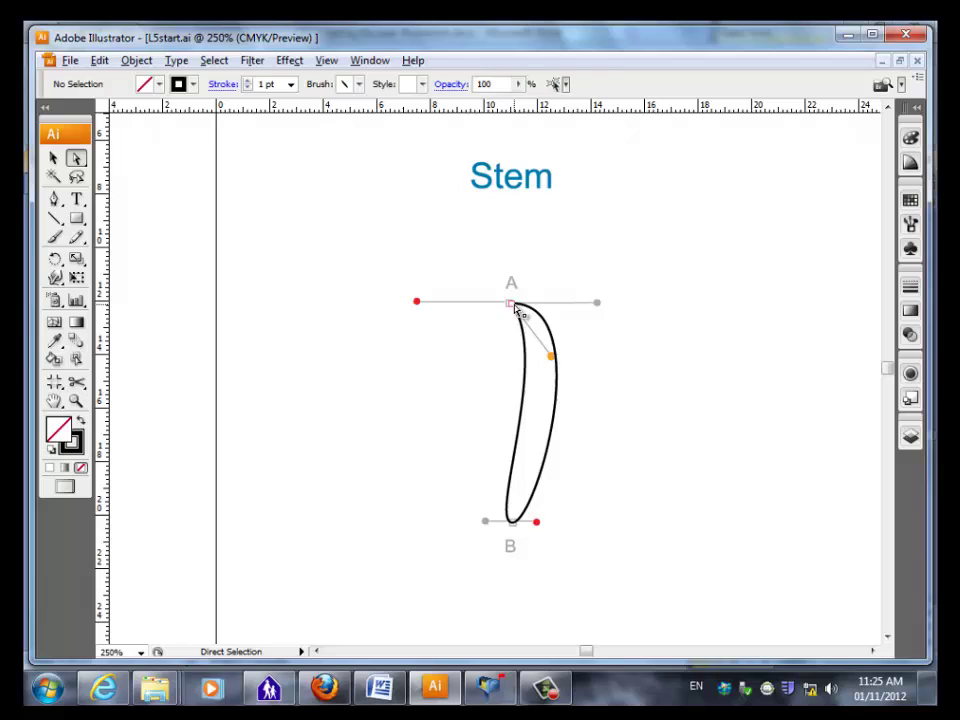
pyautogui.click(512, 310)
# Zoom in on the stem's top and move the cut anchor to the left
pyautogui.click(477, 312)
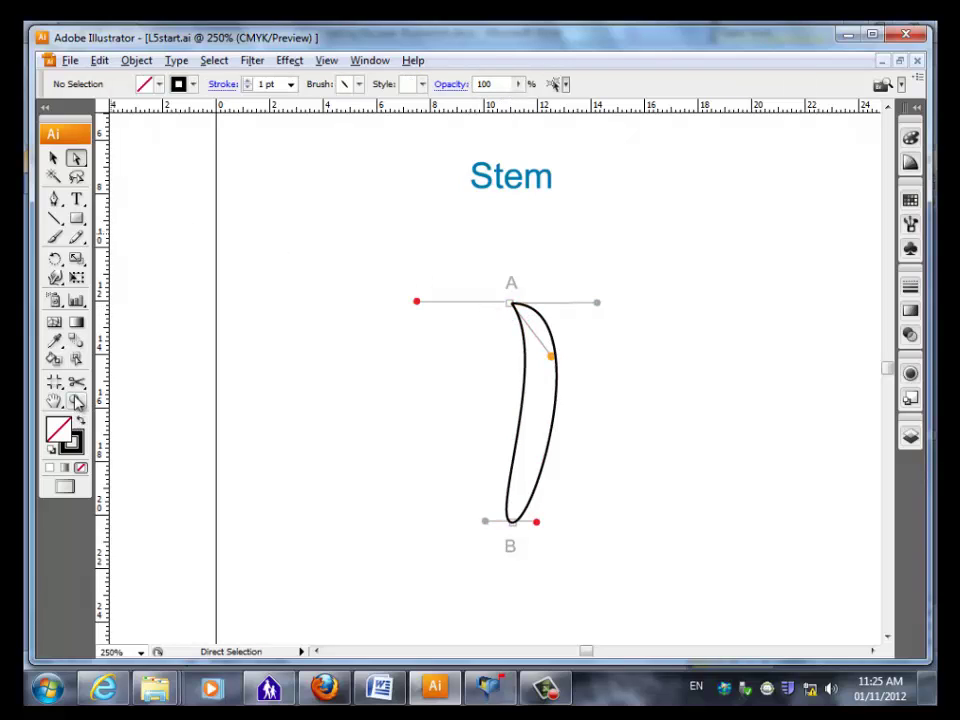
pyautogui.click(75, 400)
pyautogui.moveTo(376, 247); pyautogui.dragTo(719, 471)
pyautogui.click(75, 158)
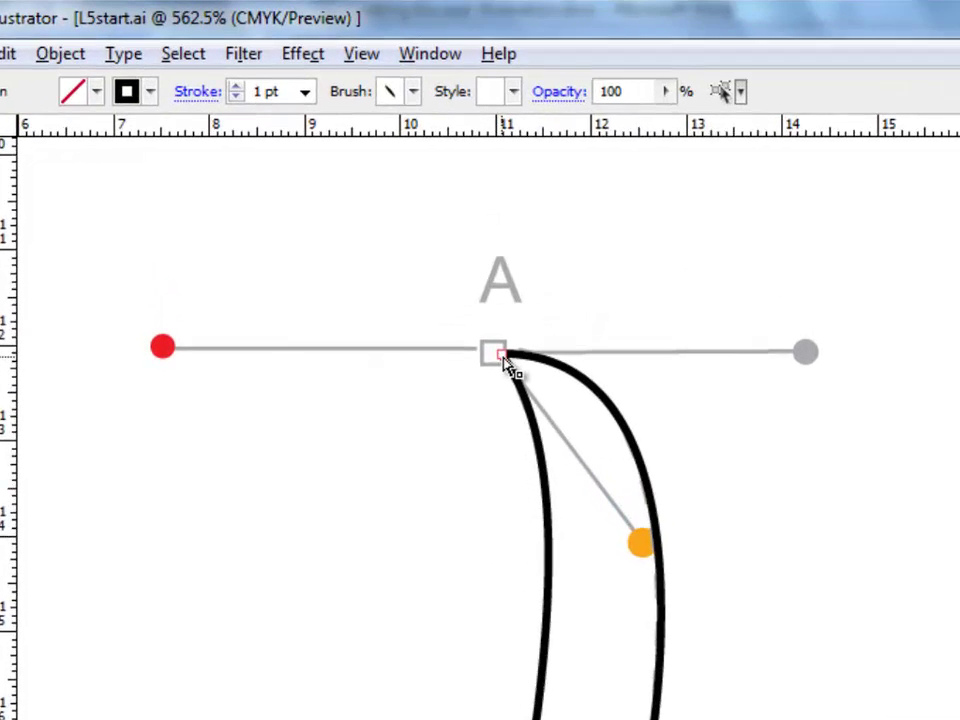
pyautogui.click(417, 255)
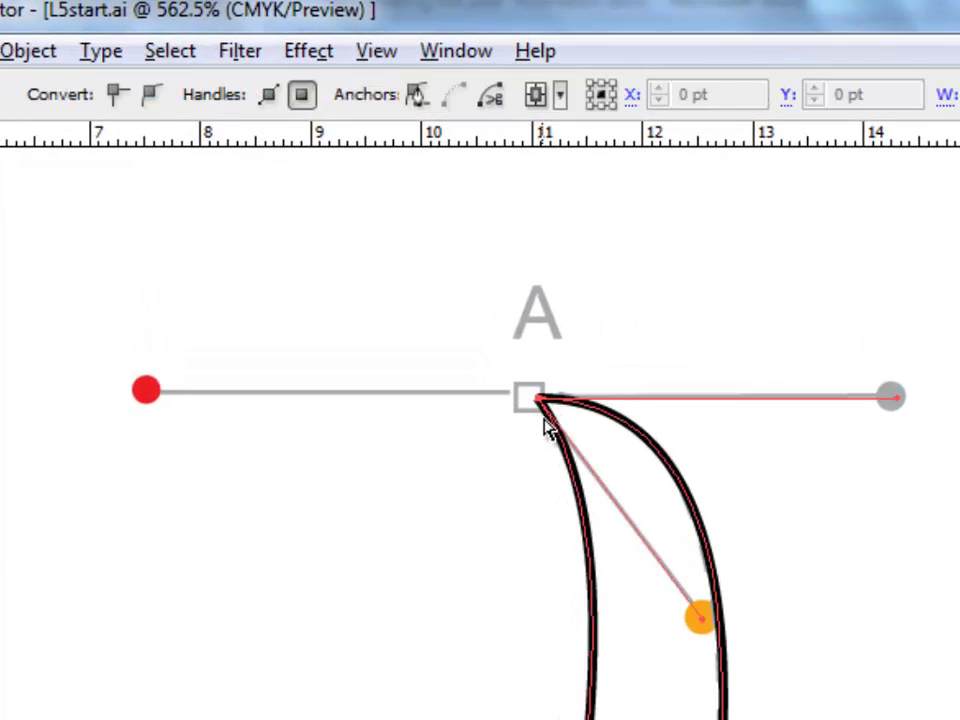
pyautogui.click(544, 412)
pyautogui.moveTo(534, 401)
pyautogui.mouseDown()
pyautogui.moveTo(381, 386)
pyautogui.moveTo(377, 397)
pyautogui.moveTo(459, 397)
pyautogui.moveTo(448, 393)
pyautogui.moveTo(465, 405)
pyautogui.mouseUp()
# Join the two open ends at the top of the stem
pyautogui.click(317, 347)
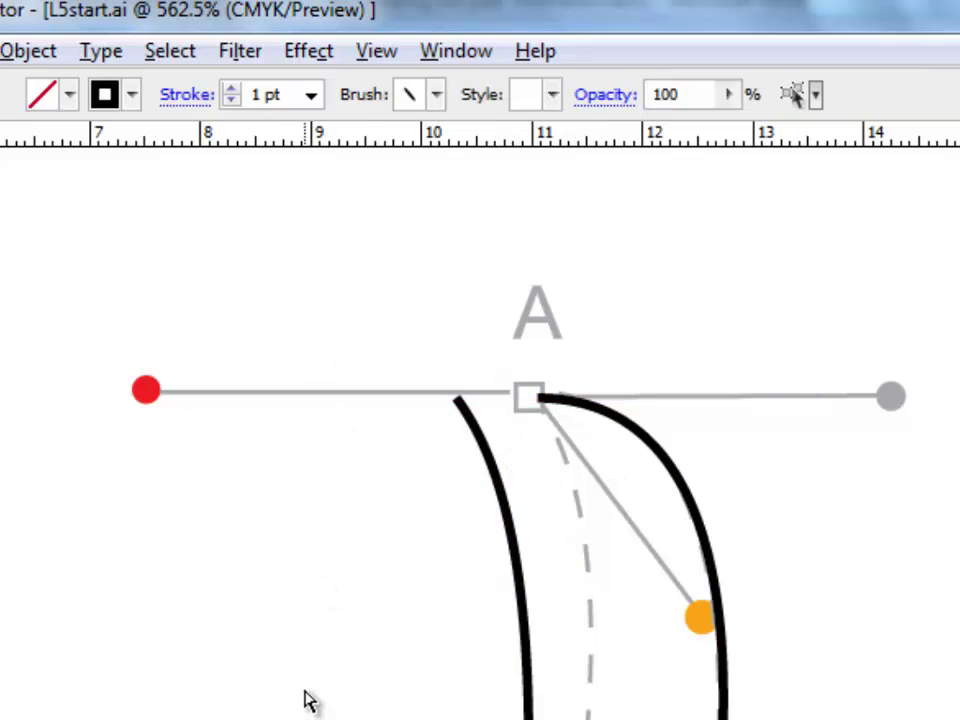
pyautogui.moveTo(400, 336); pyautogui.dragTo(588, 518)
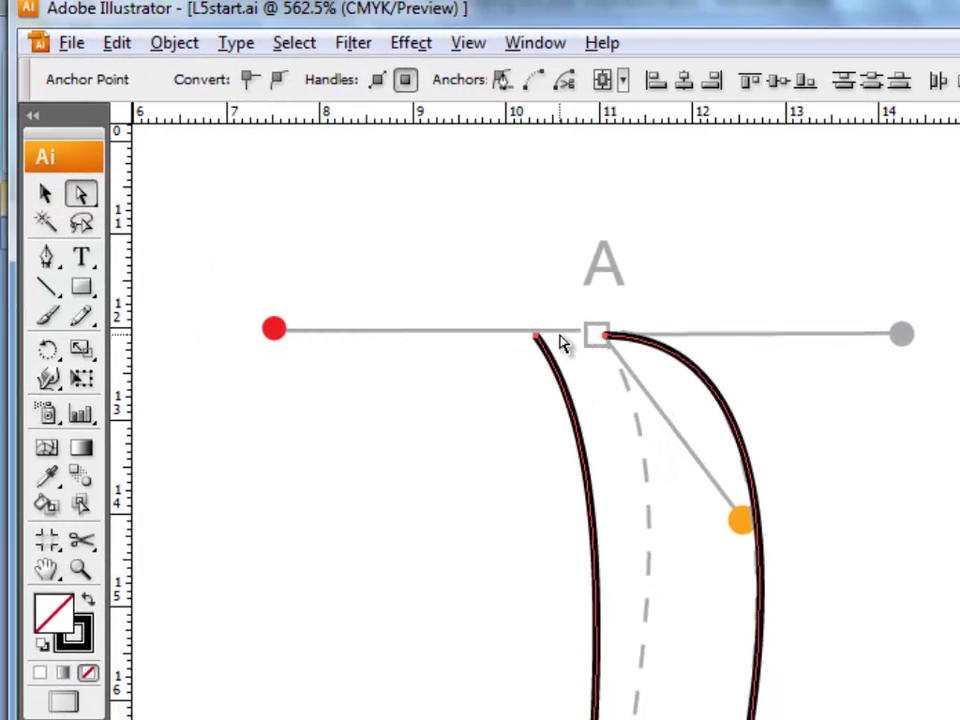
pyautogui.click(529, 86)
pyautogui.click(47, 196)
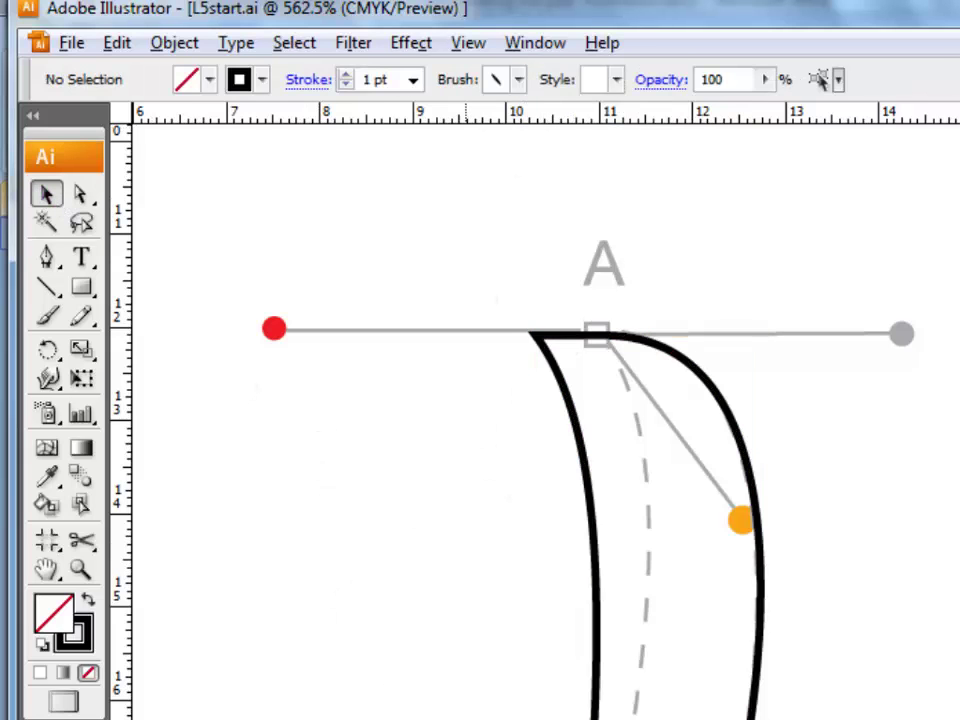
# Fit the artboard and zoom in on the Pear template
pyautogui.hotkey('ctrl', '0')
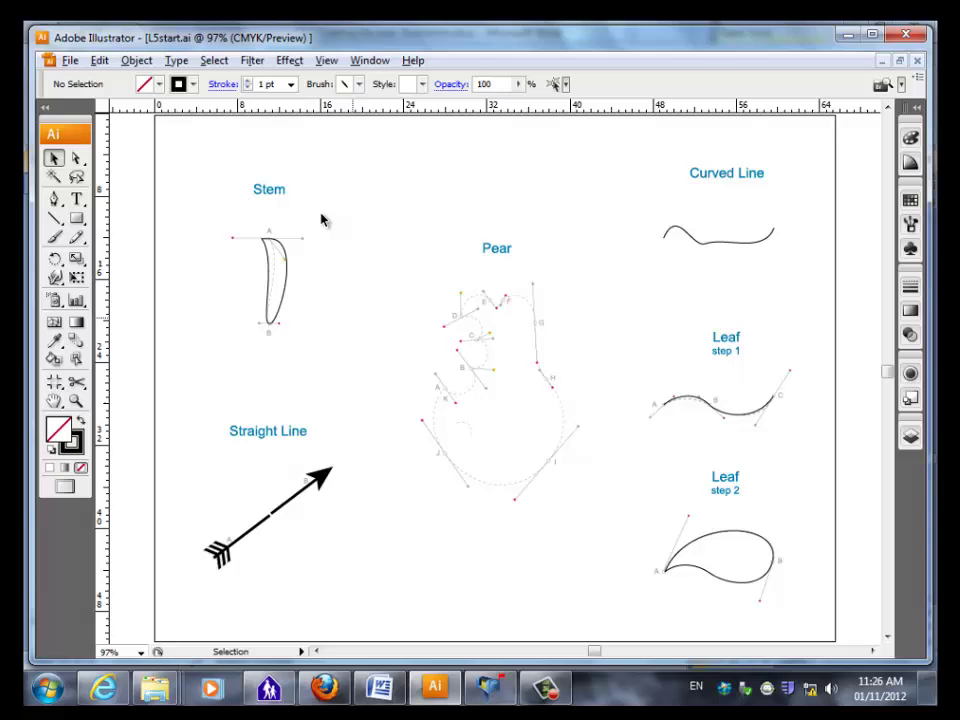
pyautogui.click(76, 400)
pyautogui.moveTo(359, 211)
pyautogui.mouseDown()
pyautogui.moveTo(589, 561)
pyautogui.moveTo(628, 544)
pyautogui.mouseUp()
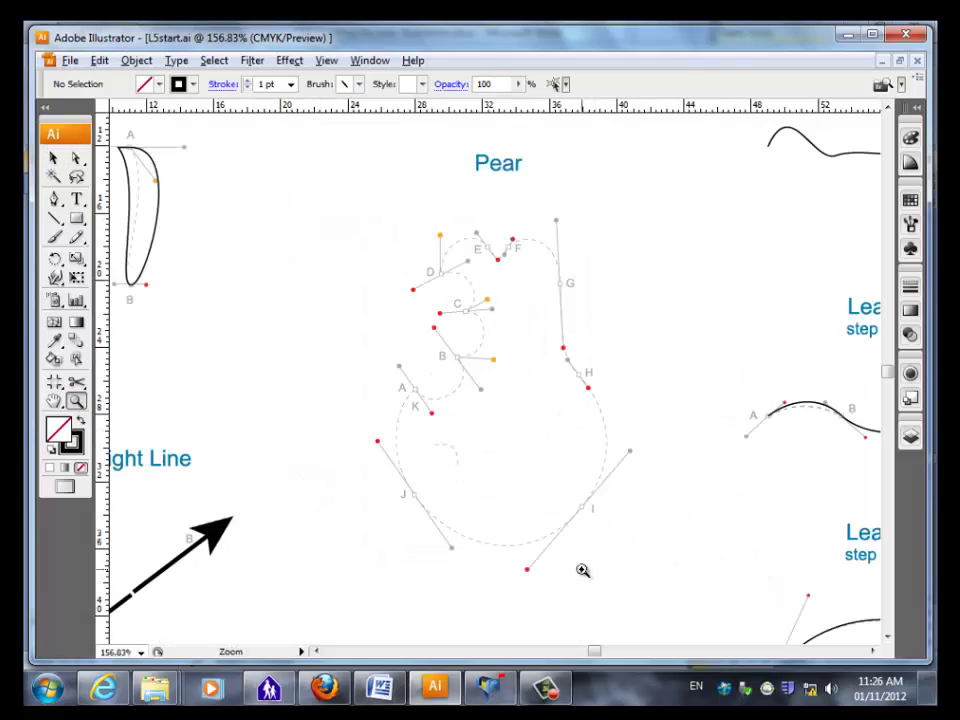
pyautogui.click(326, 60)
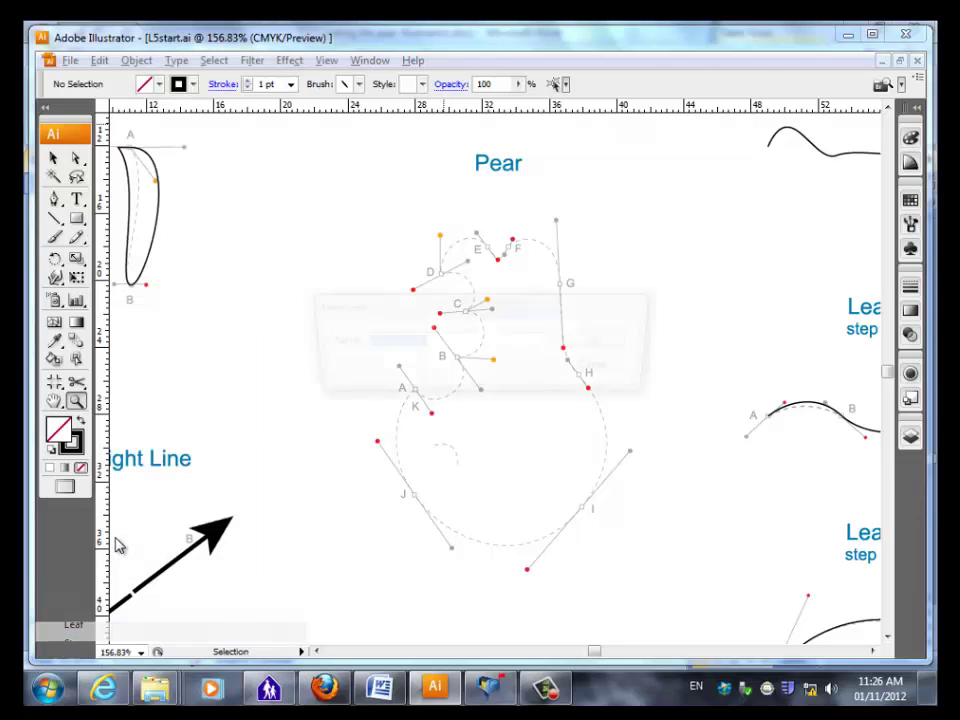
pyautogui.click(90, 538)
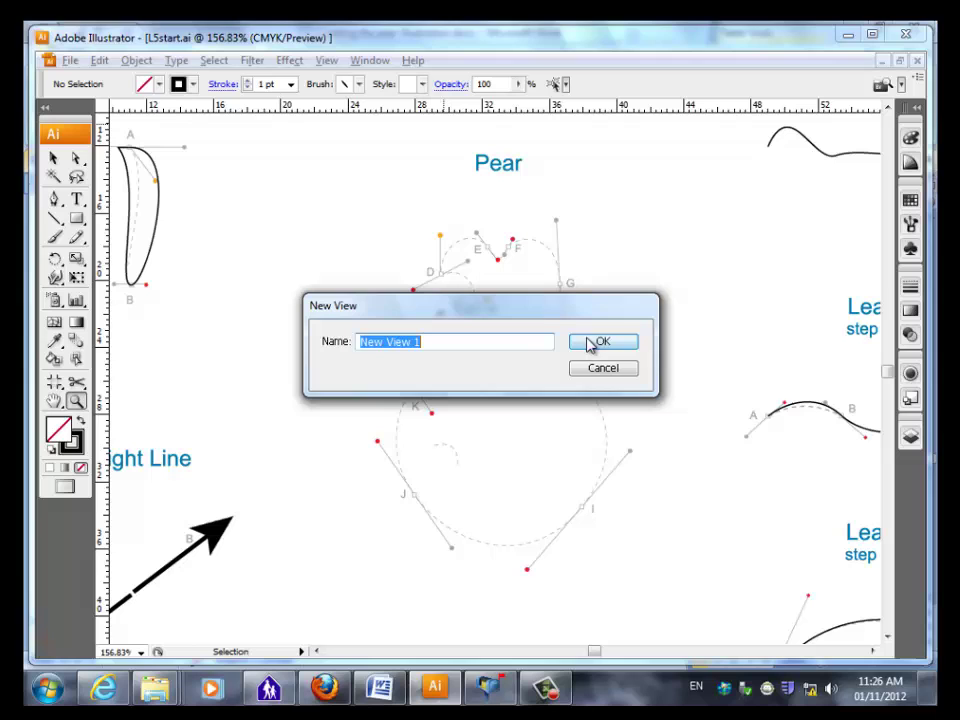
pyautogui.click(605, 369)
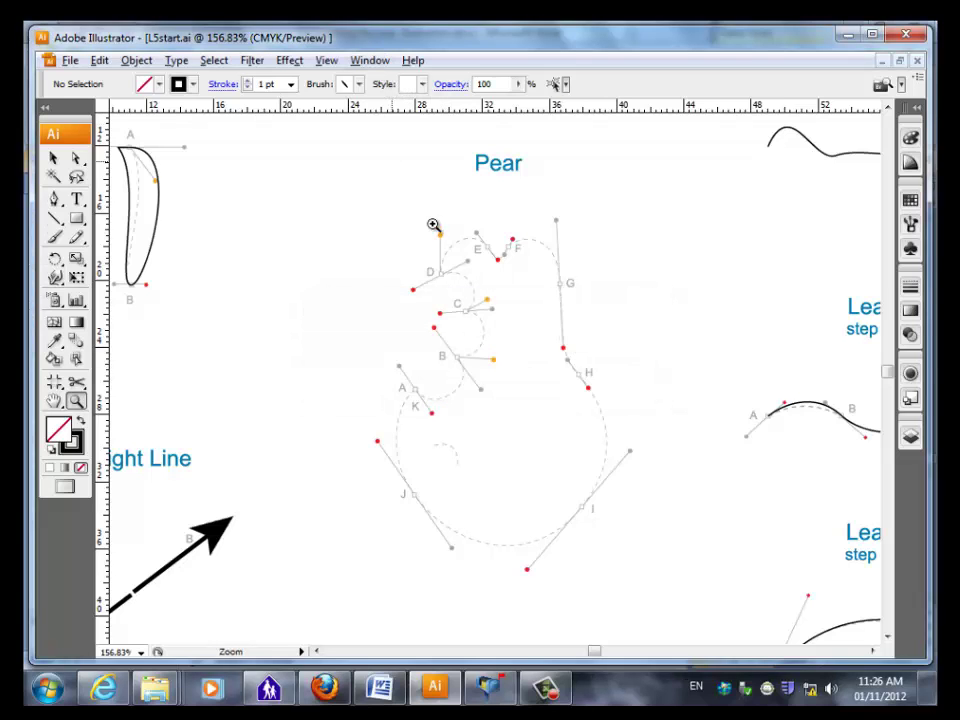
# Zoom in on points A to C and save the view as 'Close Up Pear'
pyautogui.moveTo(354, 289); pyautogui.dragTo(532, 417)
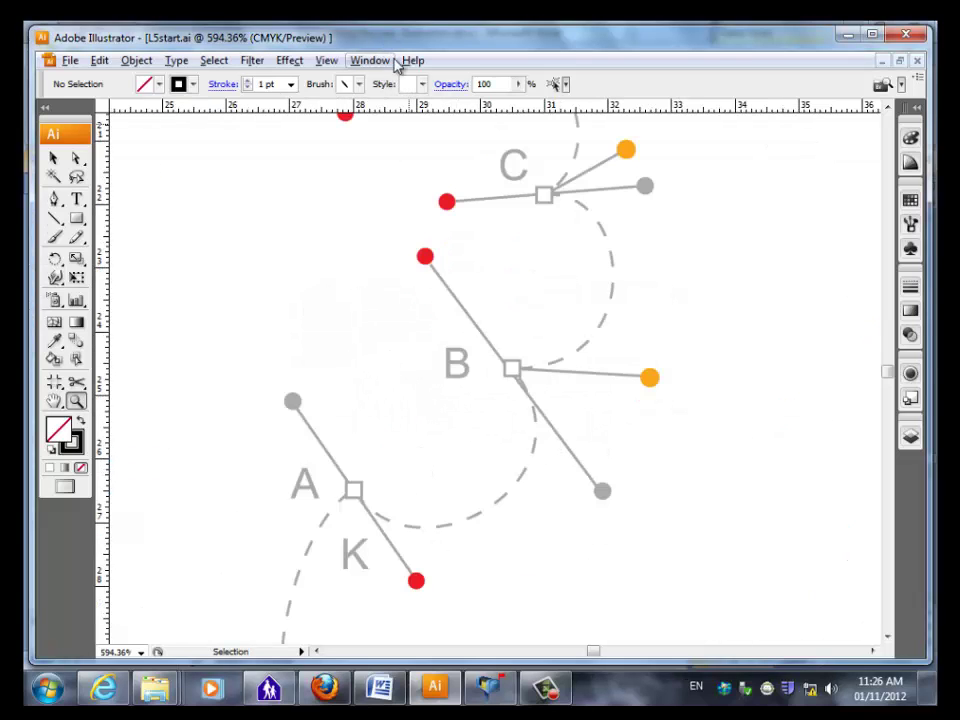
pyautogui.hotkey('alt', 'v')
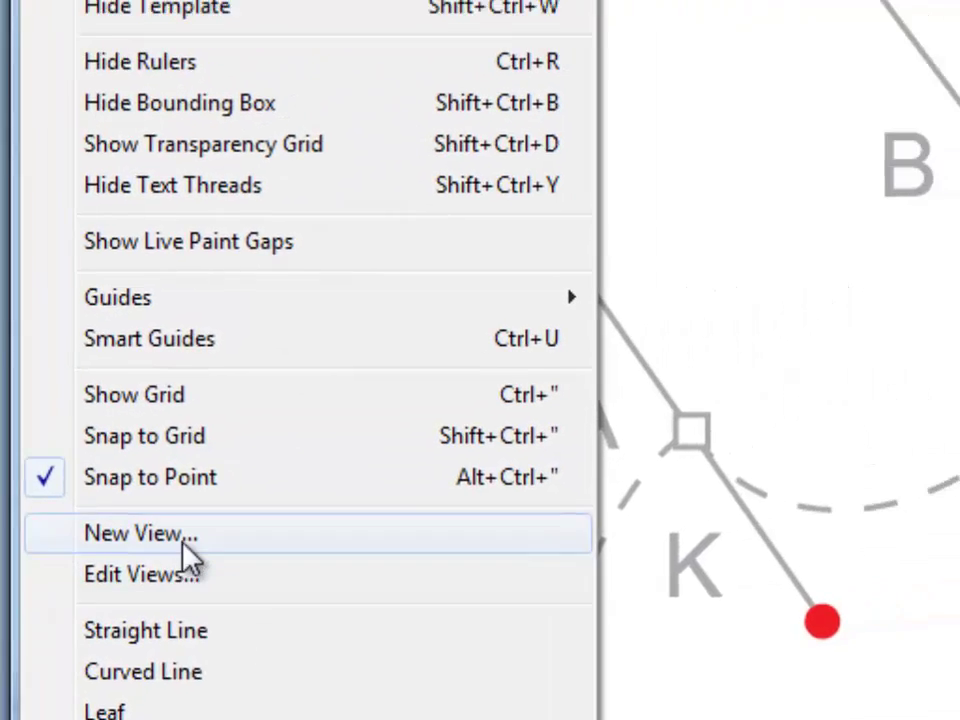
pyautogui.click(186, 546)
pyautogui.write('C')
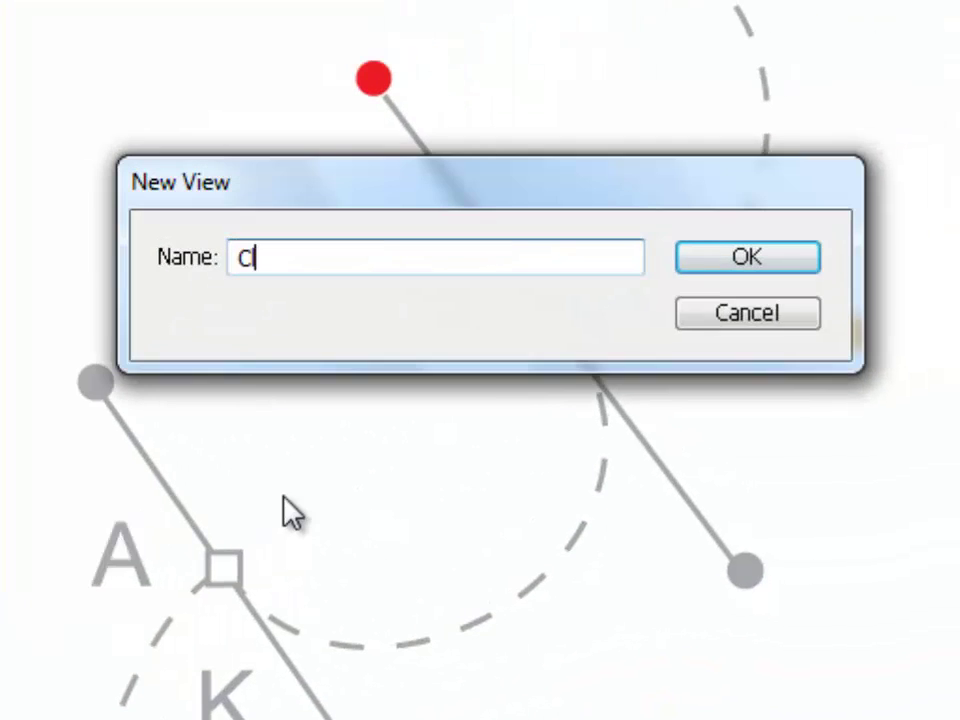
pyautogui.write('lose Up P')
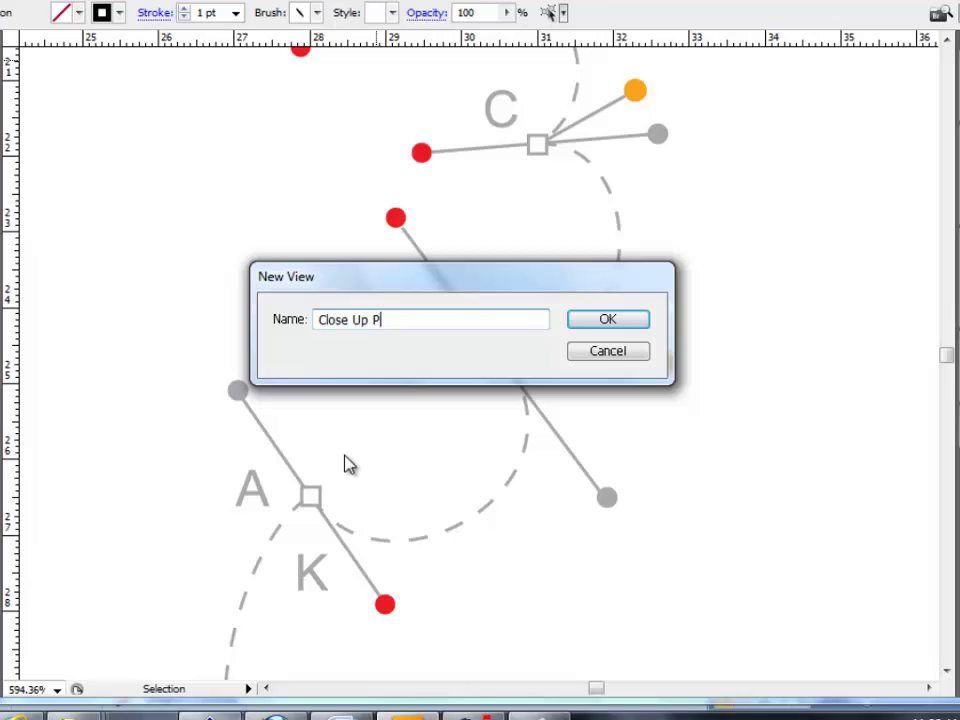
pyautogui.write('ear')
pyautogui.press('Return')
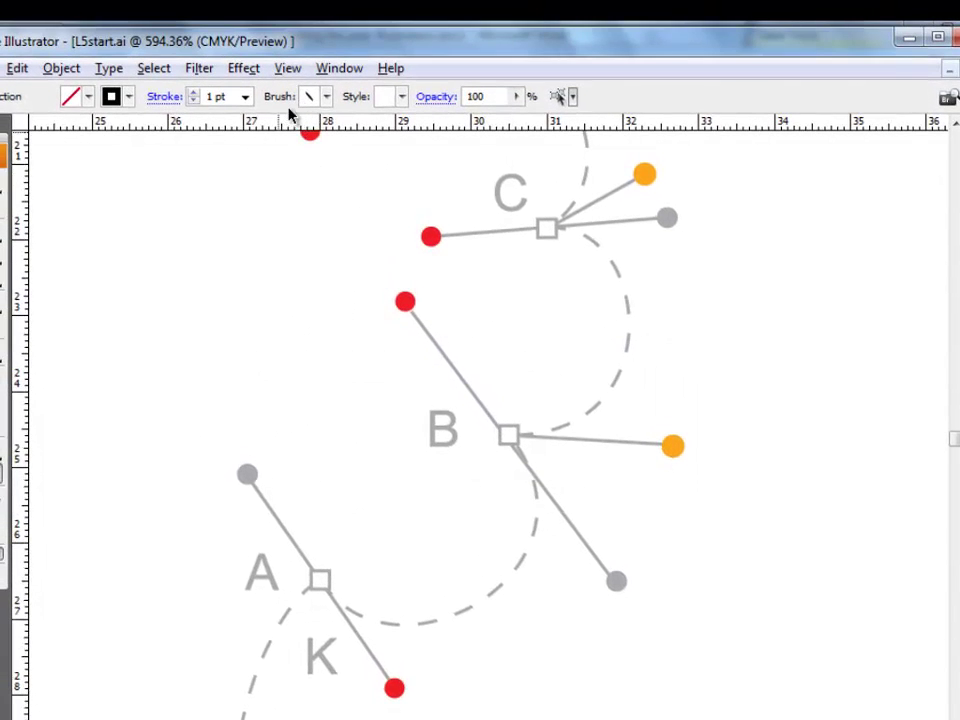
# Fit the artboard, return to the Close Up Pear view, and zoom out to 400%
pyautogui.hotkey('ctrl', '0')
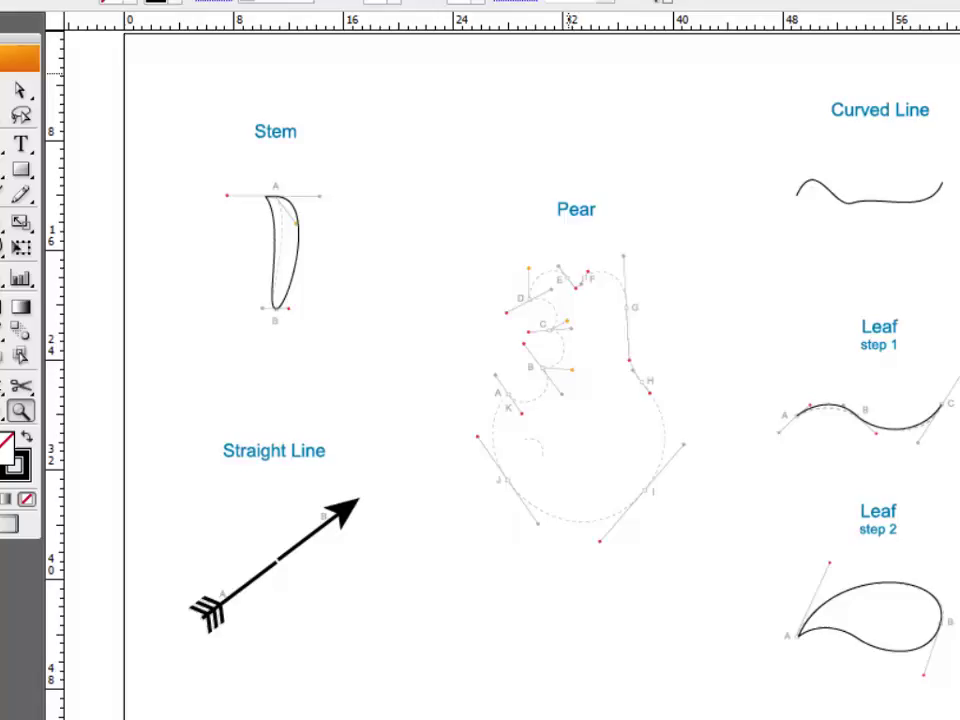
pyautogui.hotkey('alt', 'w')
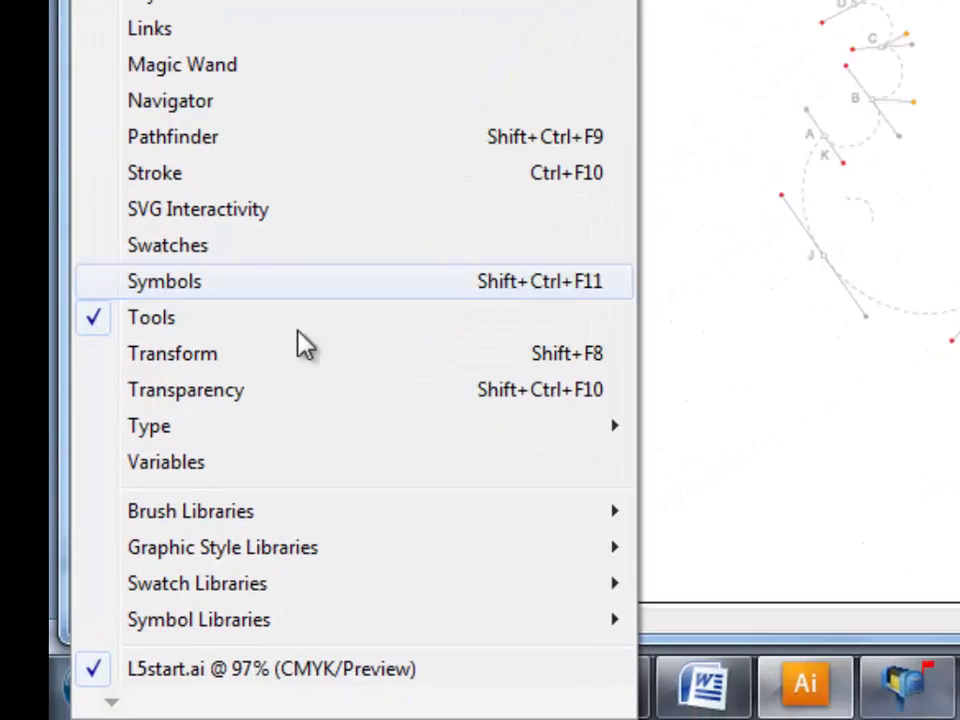
pyautogui.press('Escape')
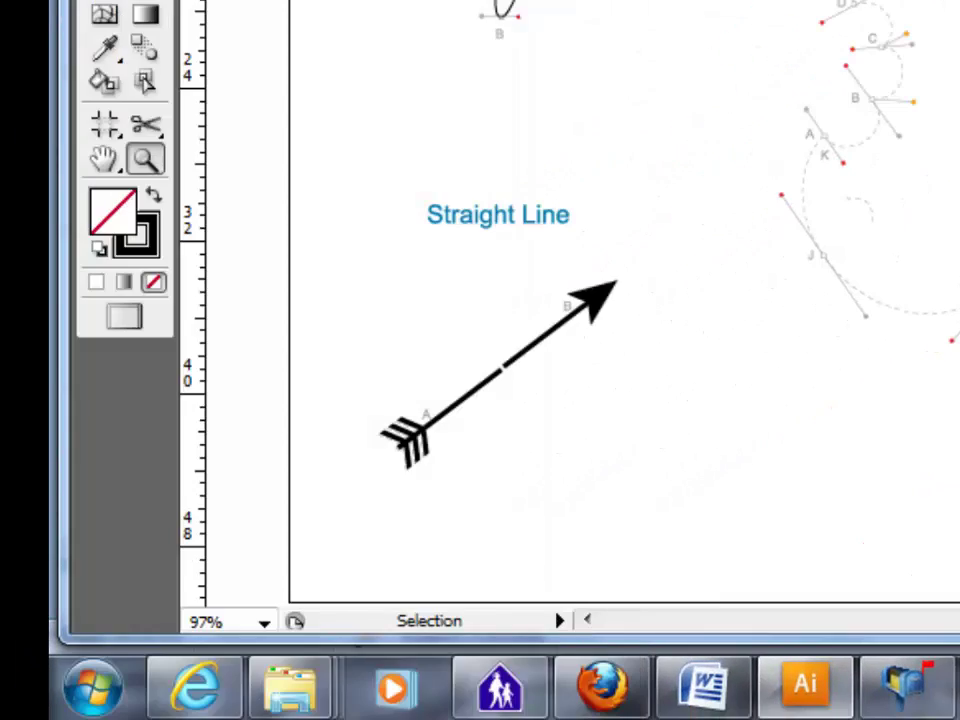
pyautogui.hotkey('alt', 'v')
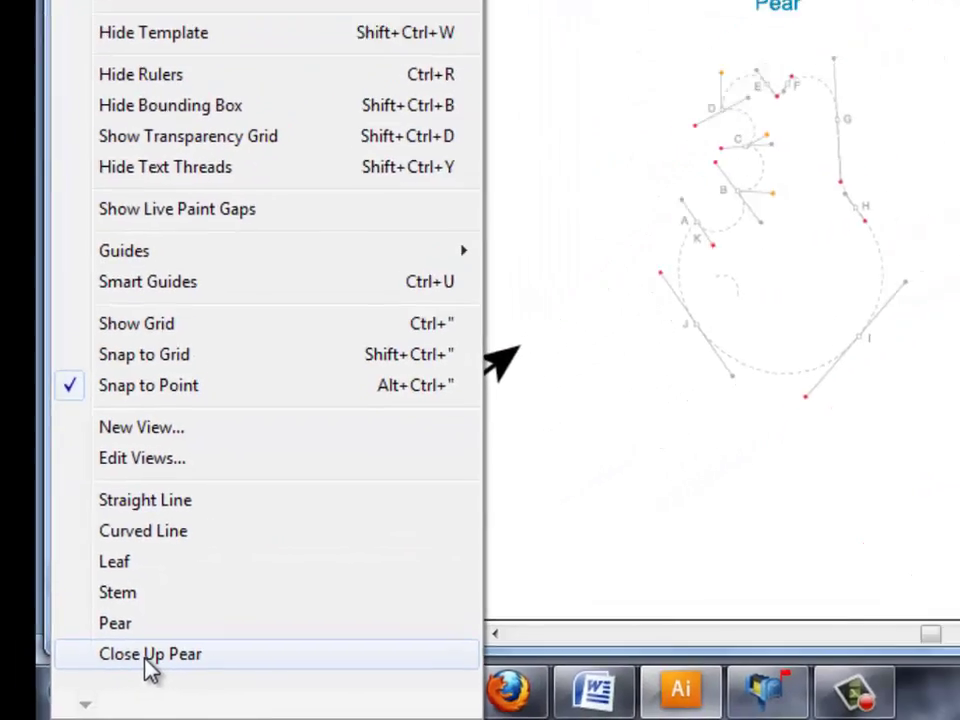
pyautogui.click(148, 656)
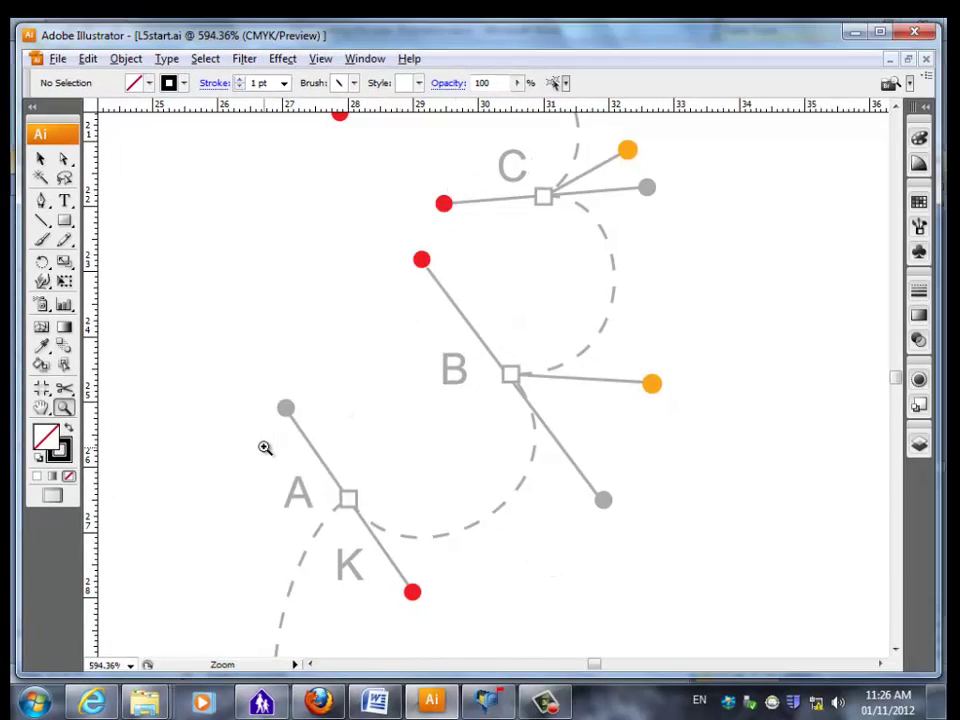
pyautogui.keyDown('alt'); pyautogui.click(431, 408); pyautogui.keyUp('alt')
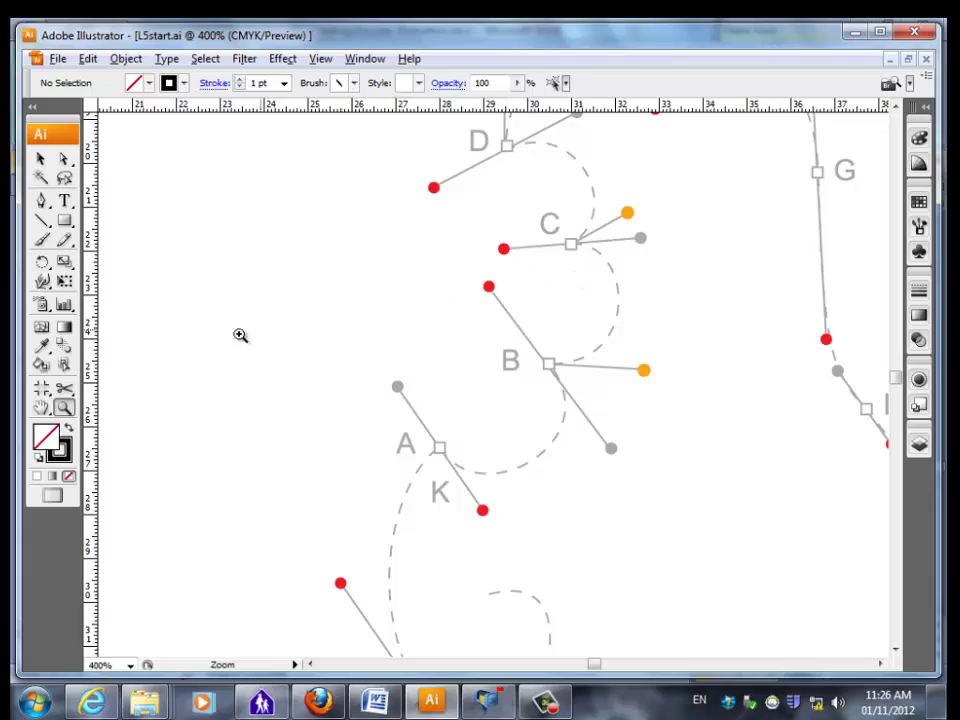
pyautogui.press('v')
pyautogui.press('p')
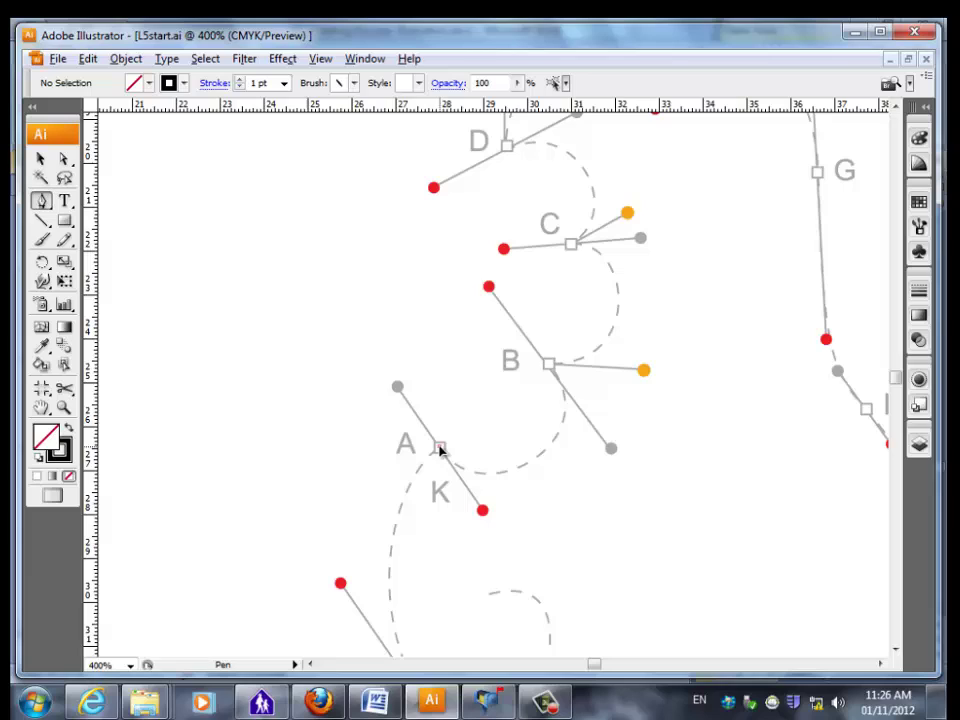
pyautogui.moveTo(462, 474); pyautogui.dragTo(484, 516)
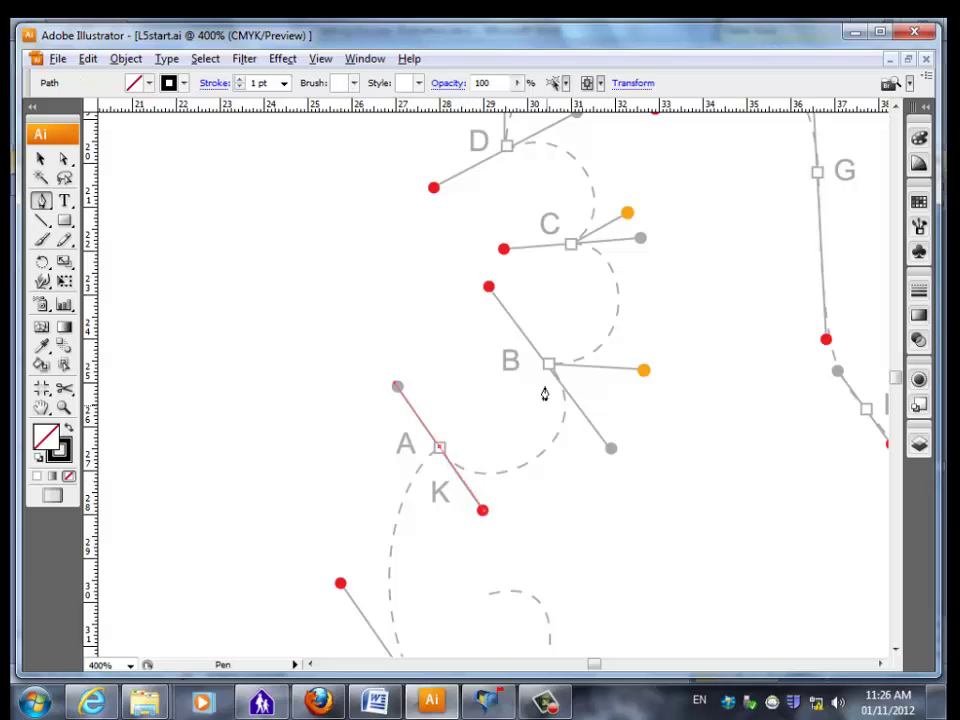
pyautogui.moveTo(548, 368); pyautogui.dragTo(488, 289)
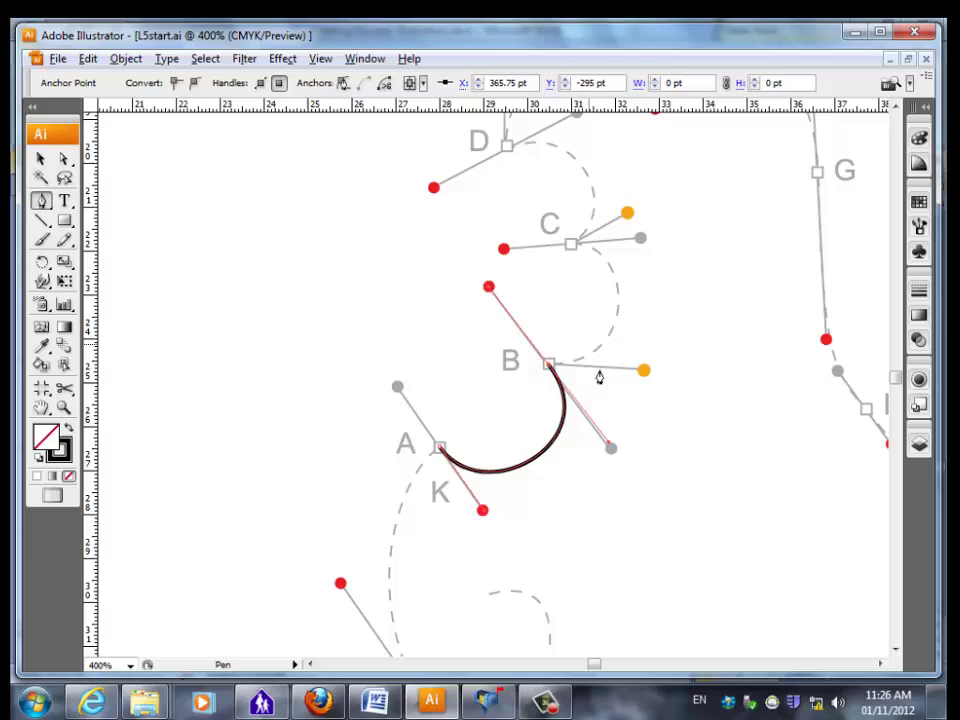
pyautogui.moveTo(572, 244)
pyautogui.mouseDown()
pyautogui.moveTo(611, 243)
pyautogui.moveTo(658, 261)
pyautogui.moveTo(660, 251)
pyautogui.moveTo(707, 321)
pyautogui.moveTo(381, 259)
pyautogui.moveTo(714, 255)
pyautogui.moveTo(574, 236)
pyautogui.mouseUp()
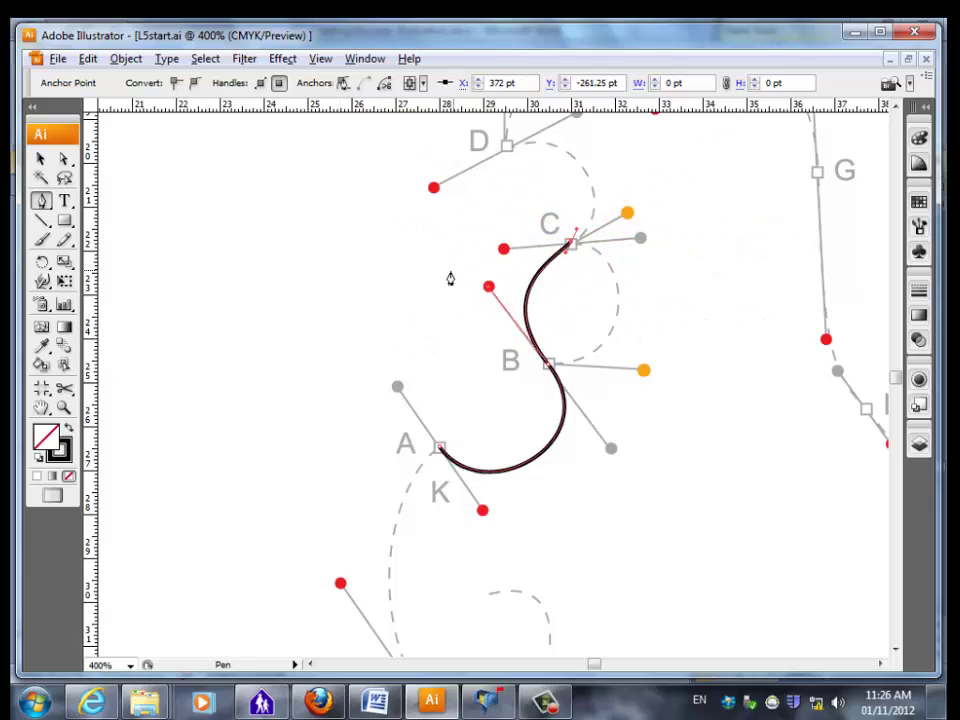
pyautogui.hotkey('ctrl', 'z')
pyautogui.hotkey('ctrl', 'z')
pyautogui.hotkey('ctrl', 'z')
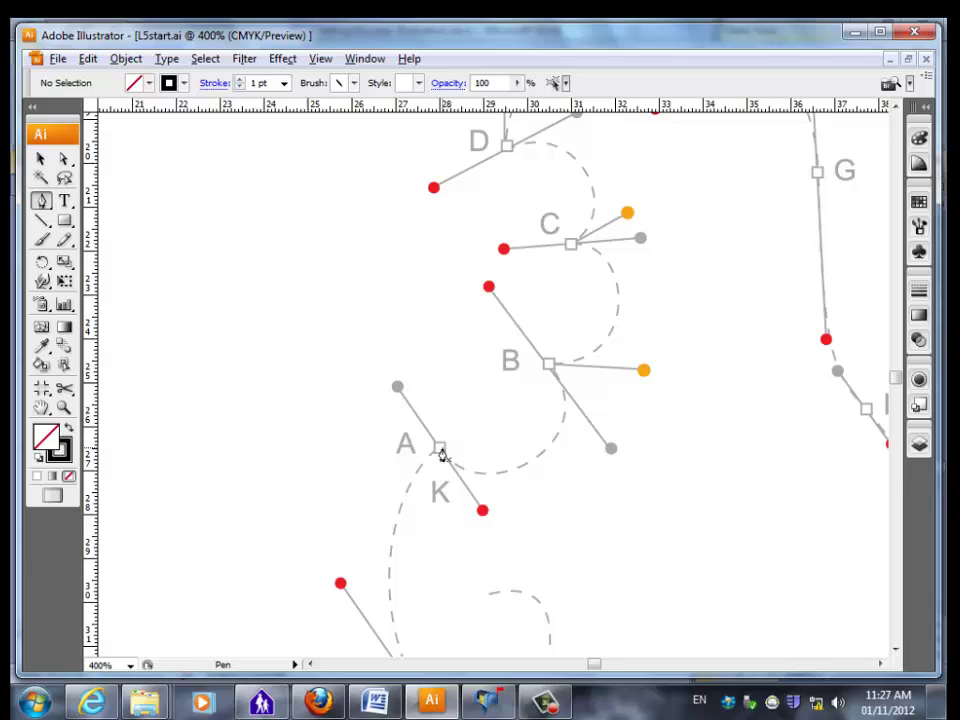
# Pen-trace curved anchors at A, B, C, D, E, F and G, breaking the corner handles
pyautogui.moveTo(441, 456); pyautogui.dragTo(482, 511)
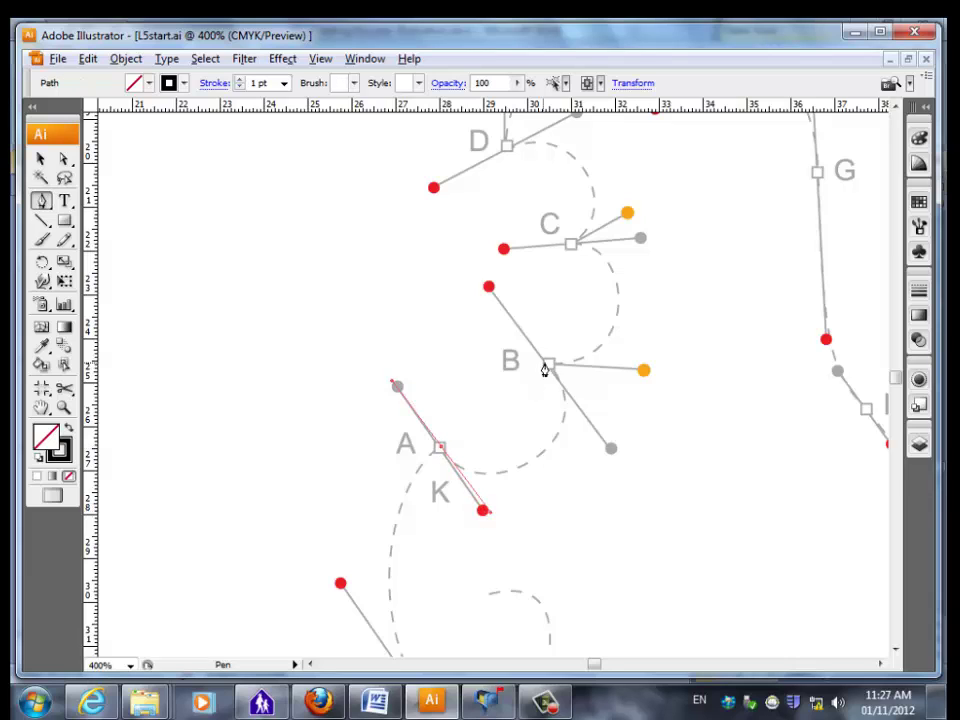
pyautogui.moveTo(549, 366); pyautogui.dragTo(488, 290)
pyautogui.press('alt')
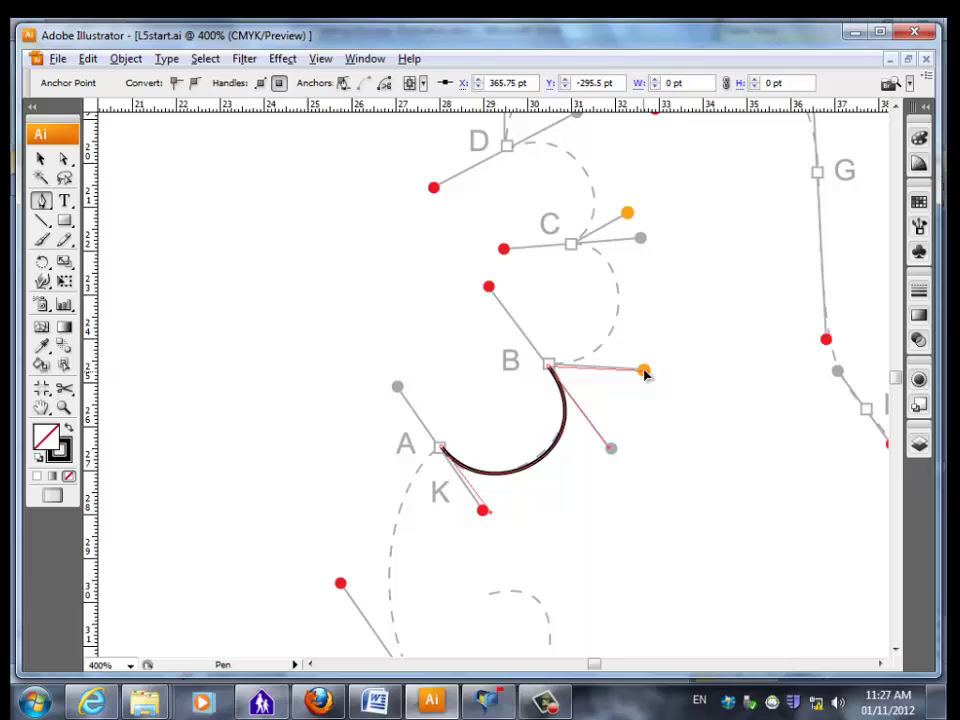
pyautogui.moveTo(570, 247); pyautogui.dragTo(505, 256)
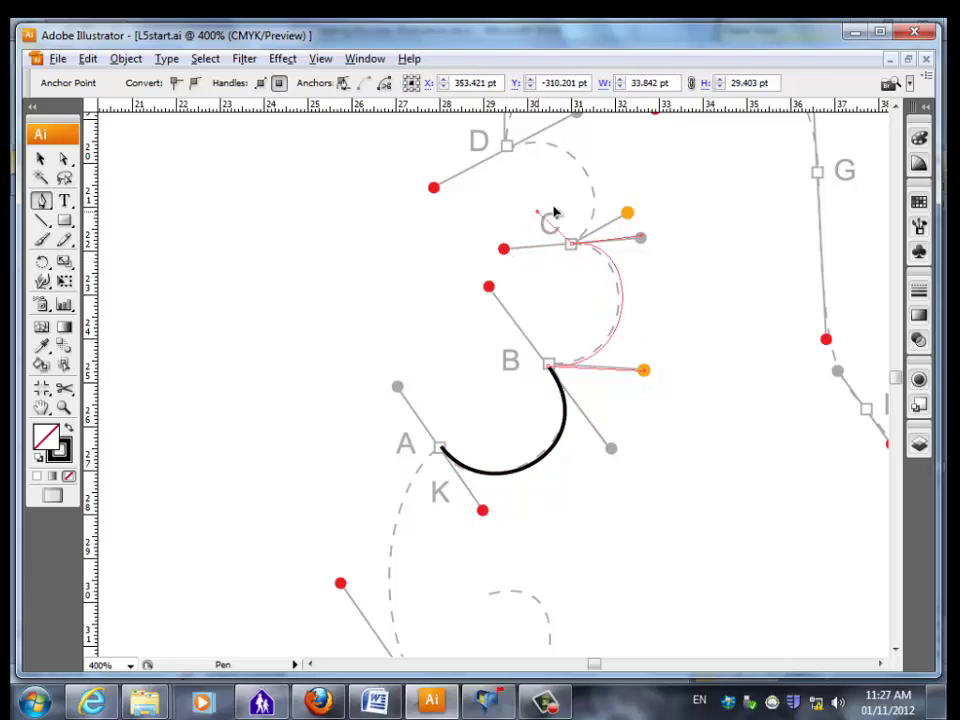
pyautogui.moveTo(628, 218); pyautogui.dragTo(628, 218)
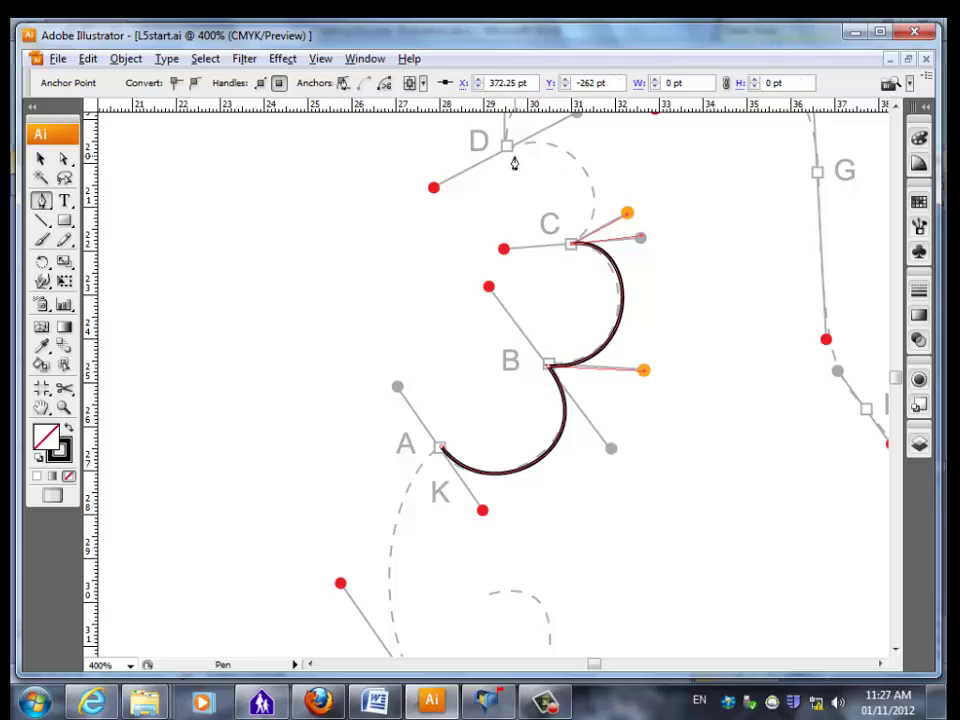
pyautogui.scroll(3, 510, 163)
pyautogui.scroll(2, 515, 186)
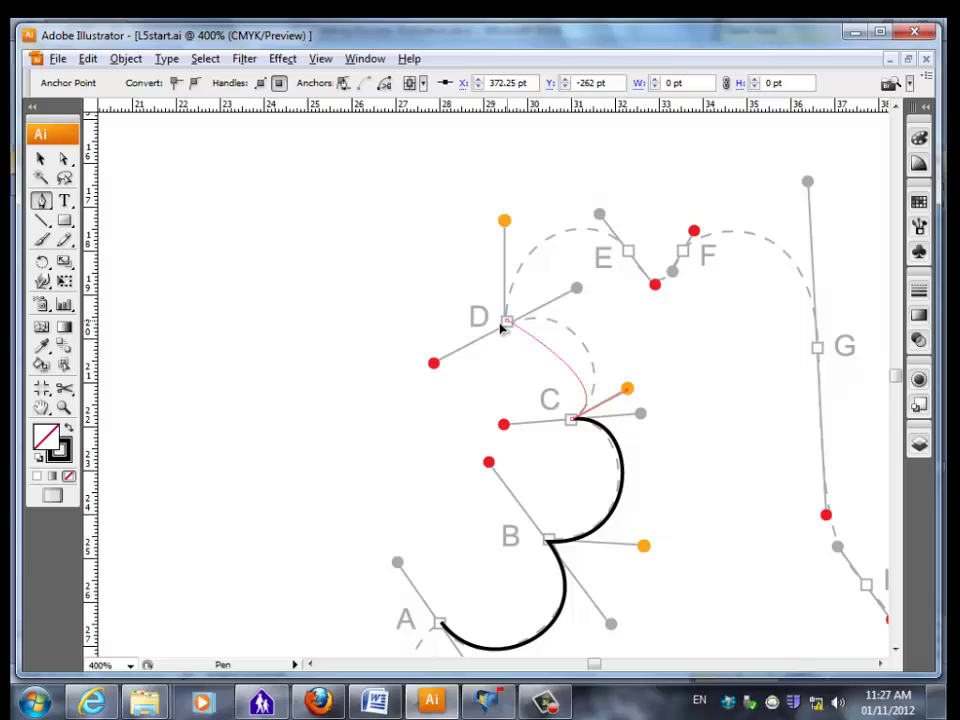
pyautogui.moveTo(506, 320)
pyautogui.mouseDown()
pyautogui.moveTo(435, 368)
pyautogui.moveTo(450, 283)
pyautogui.moveTo(497, 223)
pyautogui.moveTo(505, 227)
pyautogui.mouseUp()
pyautogui.moveTo(628, 253); pyautogui.dragTo(656, 288)
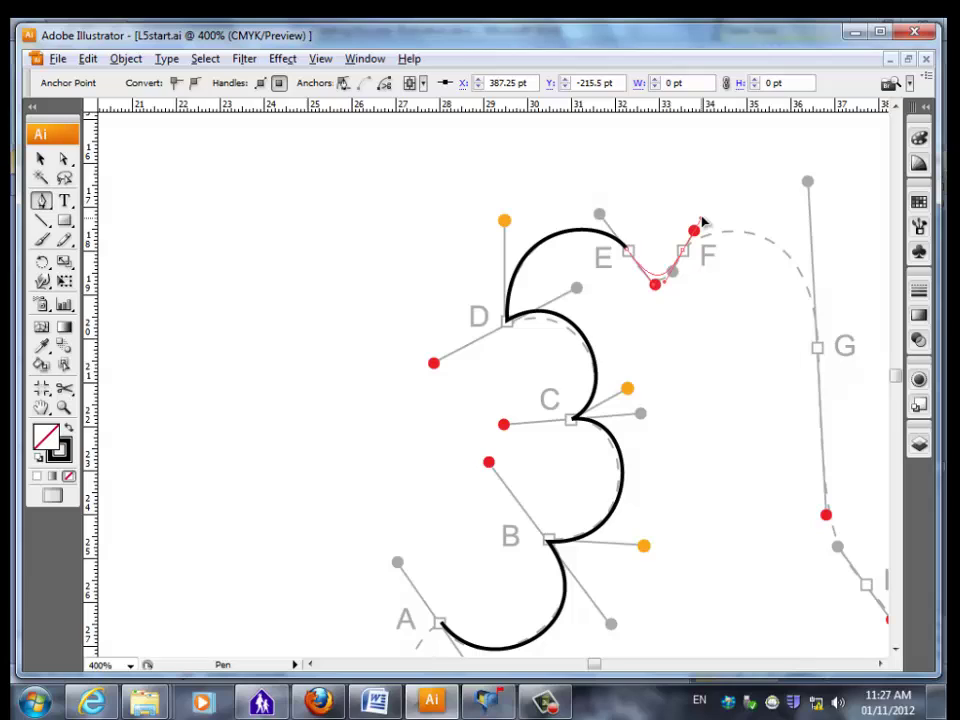
pyautogui.moveTo(703, 222); pyautogui.dragTo(700, 220)
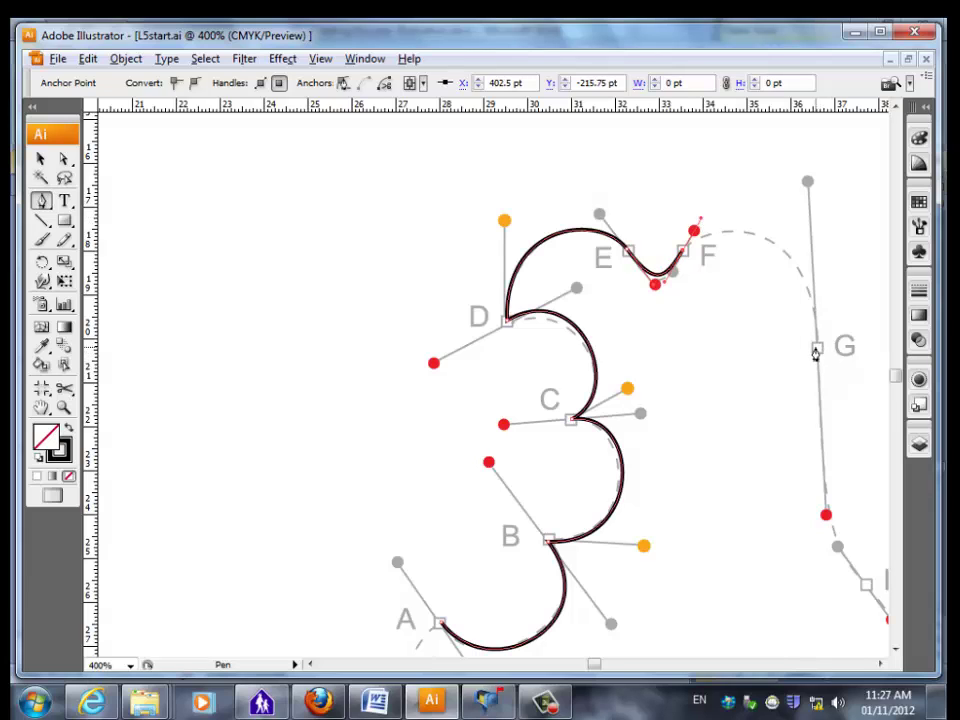
pyautogui.moveTo(816, 350); pyautogui.dragTo(826, 512)
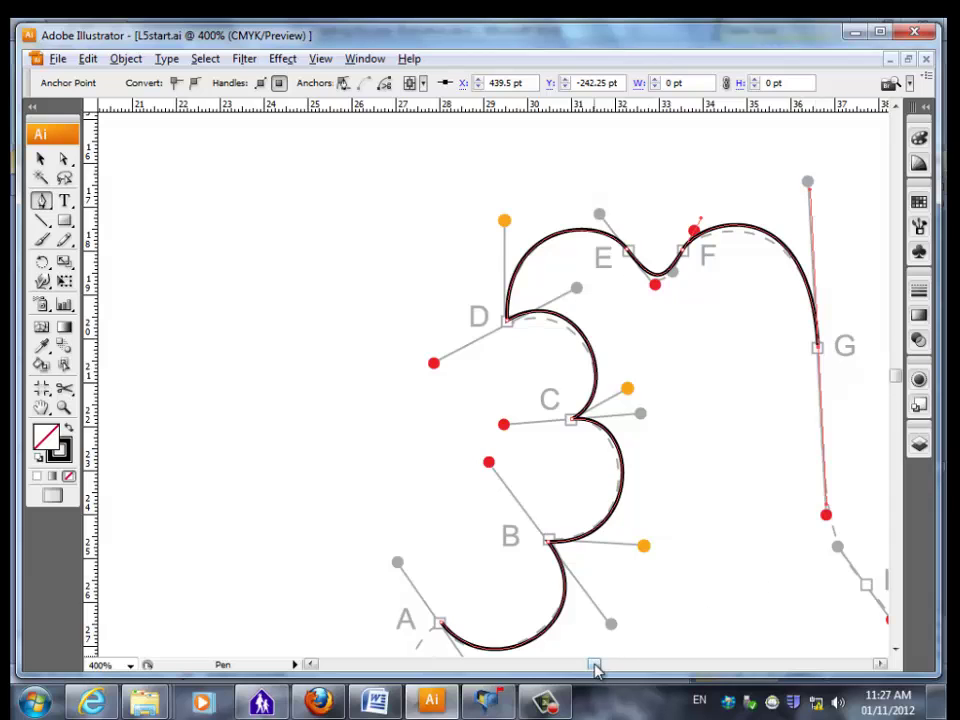
pyautogui.moveTo(596, 665); pyautogui.dragTo(597, 667)
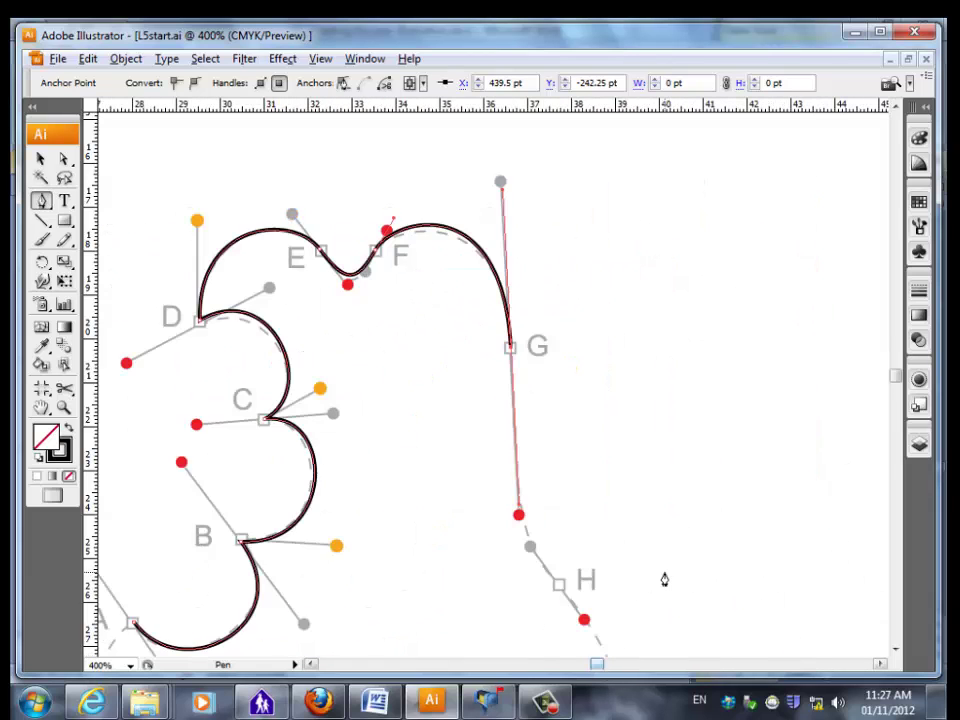
# Continue the pear path through H, I and J and close it at point A
pyautogui.scroll(-5, 660, 545)
pyautogui.scroll(-2, 666, 488)
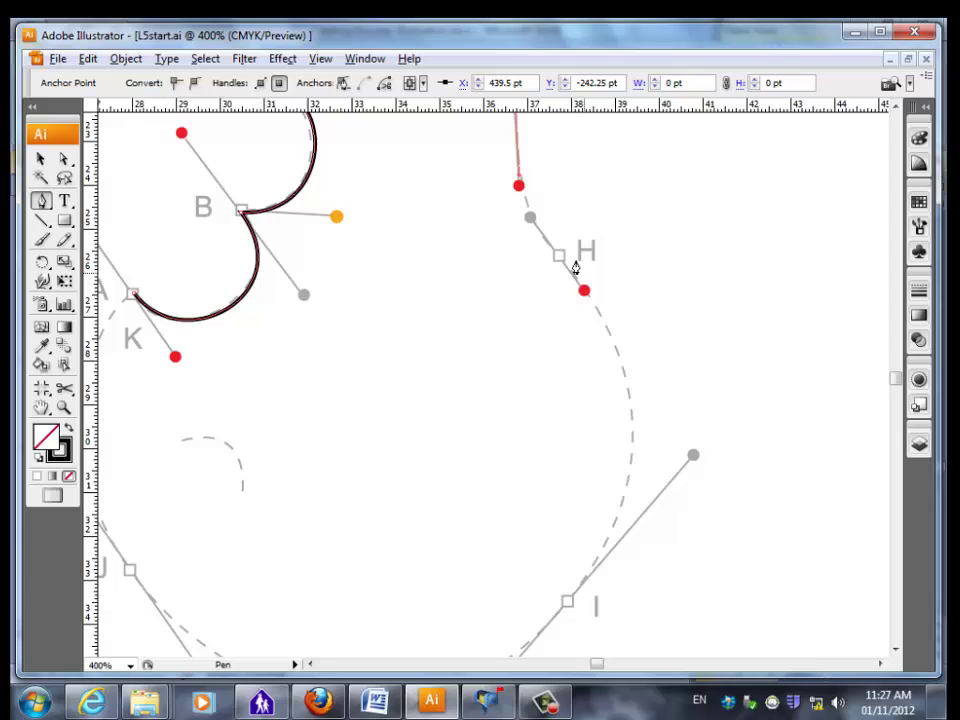
pyautogui.moveTo(558, 256); pyautogui.dragTo(584, 290)
pyautogui.scroll(-3, 615, 504)
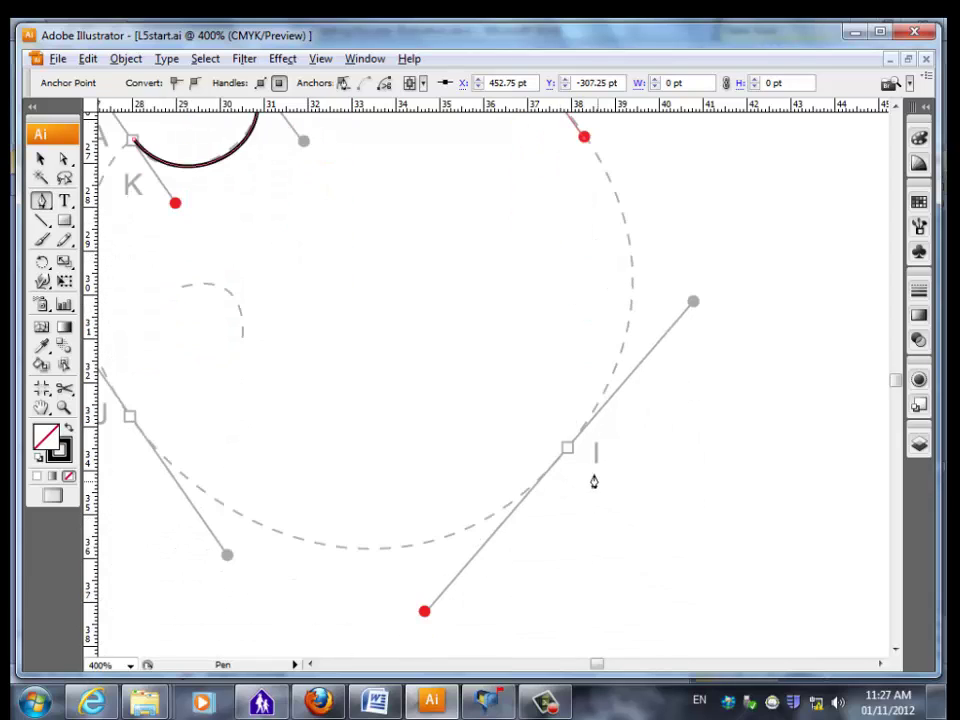
pyautogui.moveTo(568, 452); pyautogui.dragTo(425, 612)
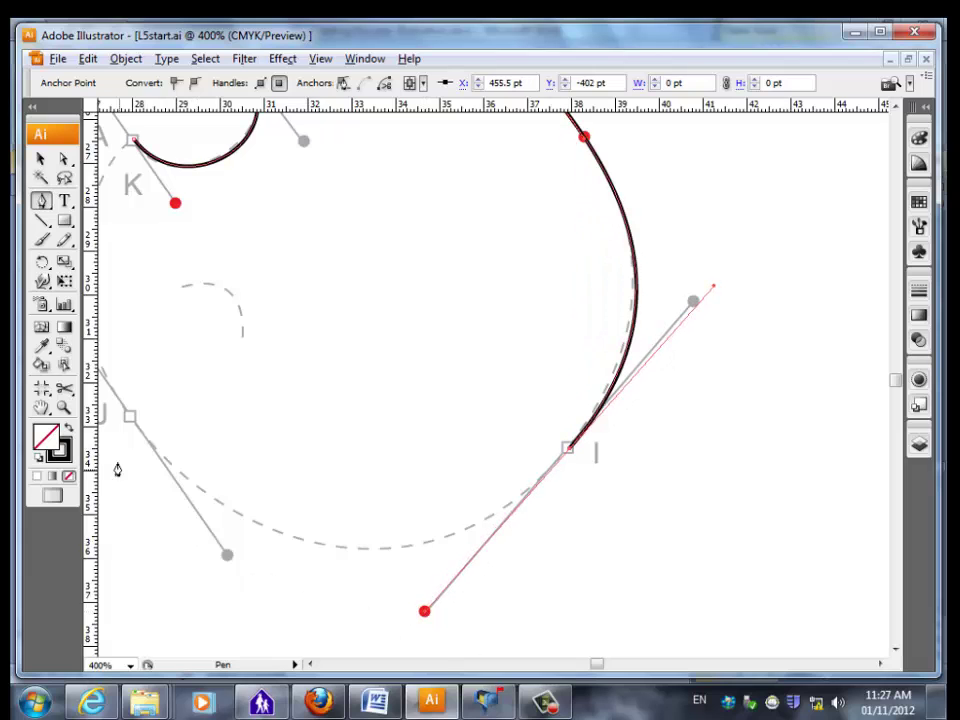
pyautogui.hscroll(-10, 182, 364)
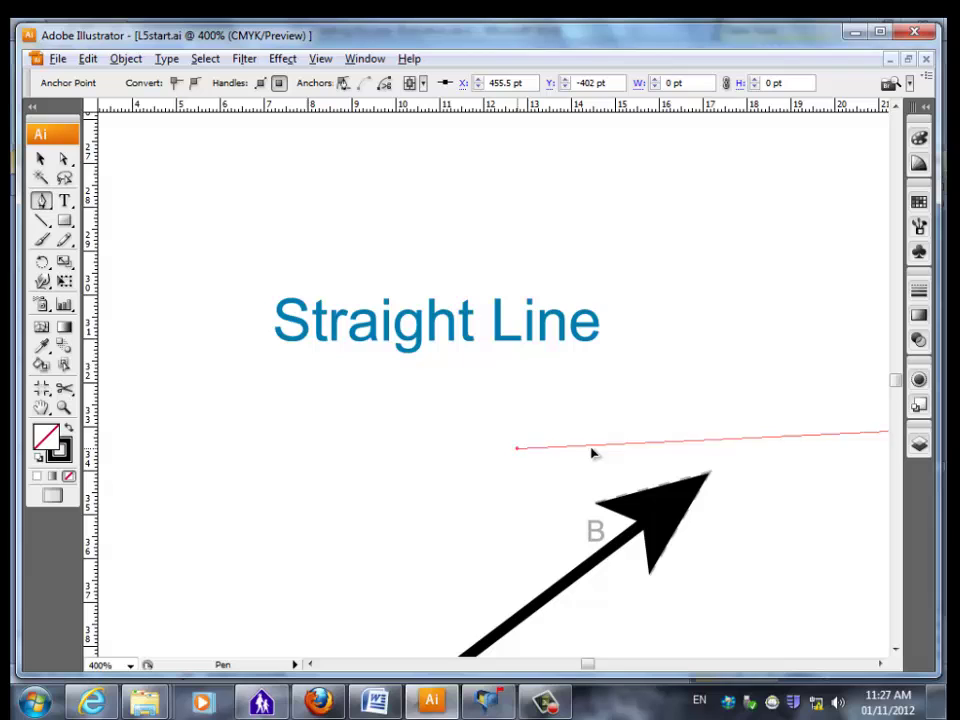
pyautogui.moveTo(881, 479); pyautogui.dragTo(246, 280)
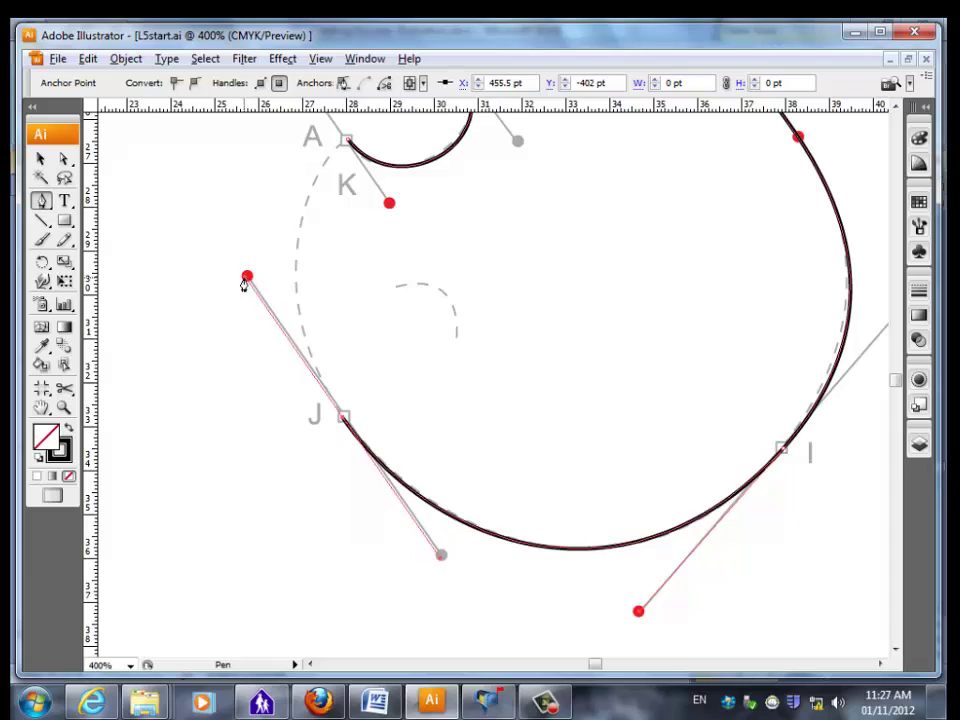
pyautogui.scroll(3, 452, 356)
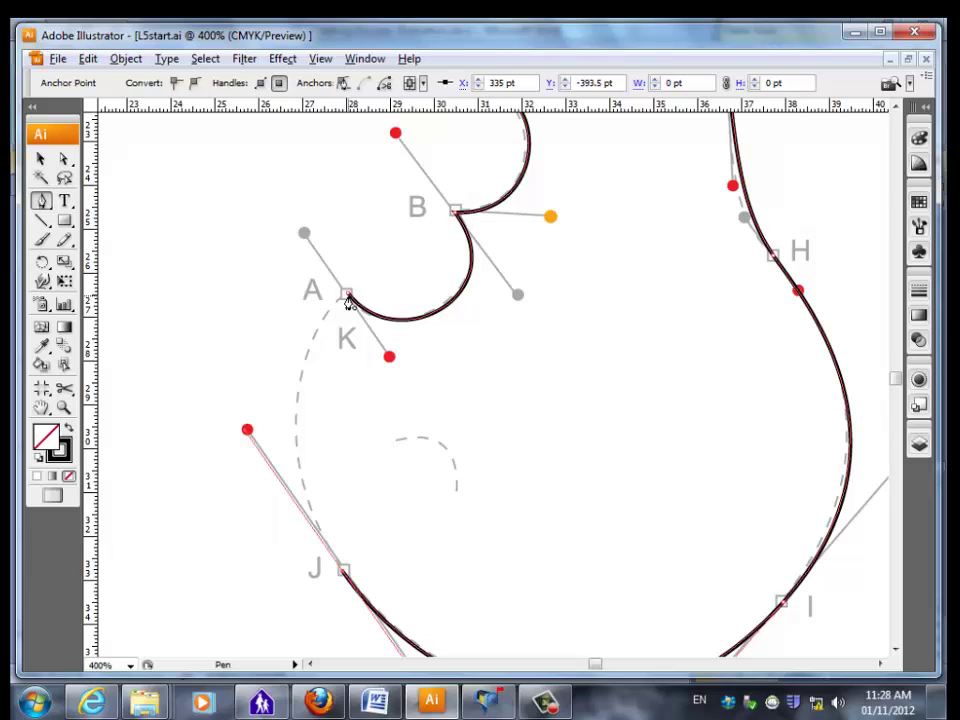
pyautogui.click(347, 298)
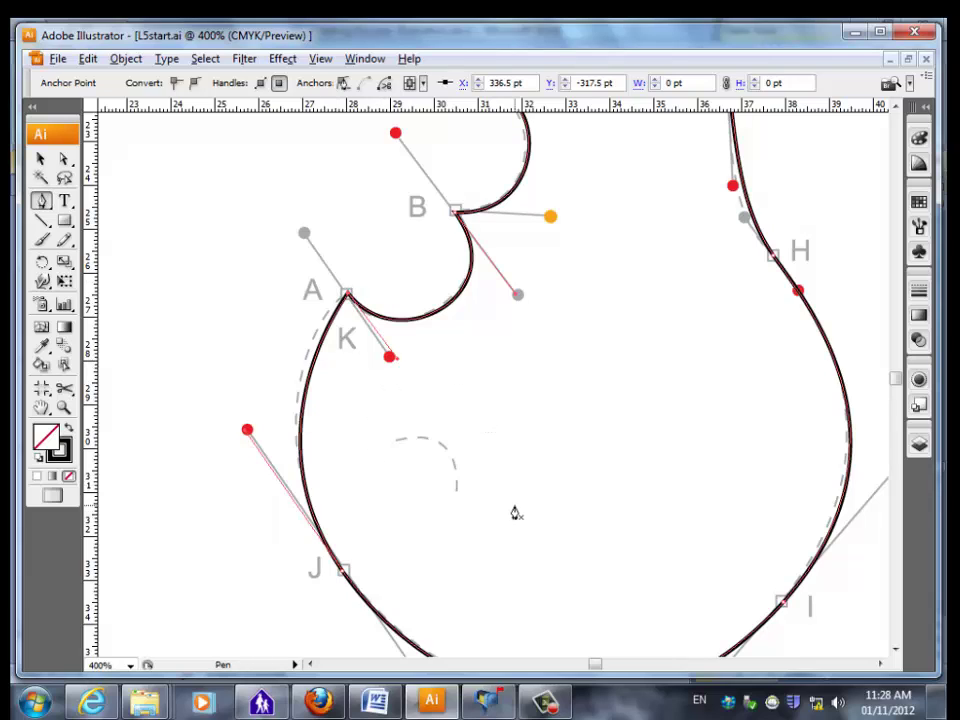
# Pen-draw a small curved arc on the guide inside the pear body
pyautogui.click(40, 158)
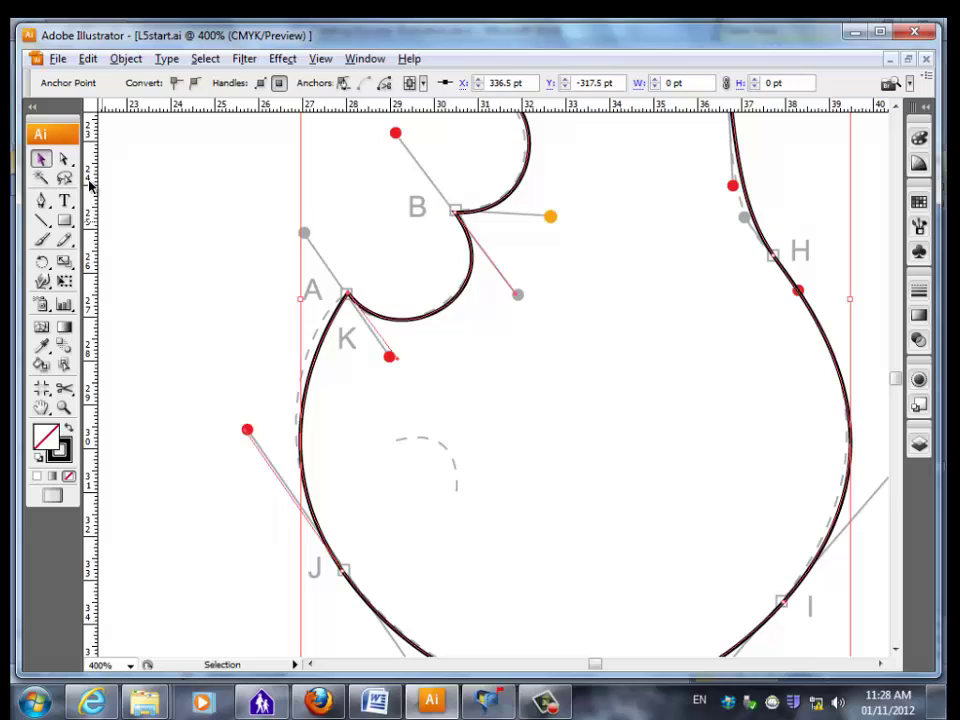
pyautogui.click(697, 480)
pyautogui.click(40, 200)
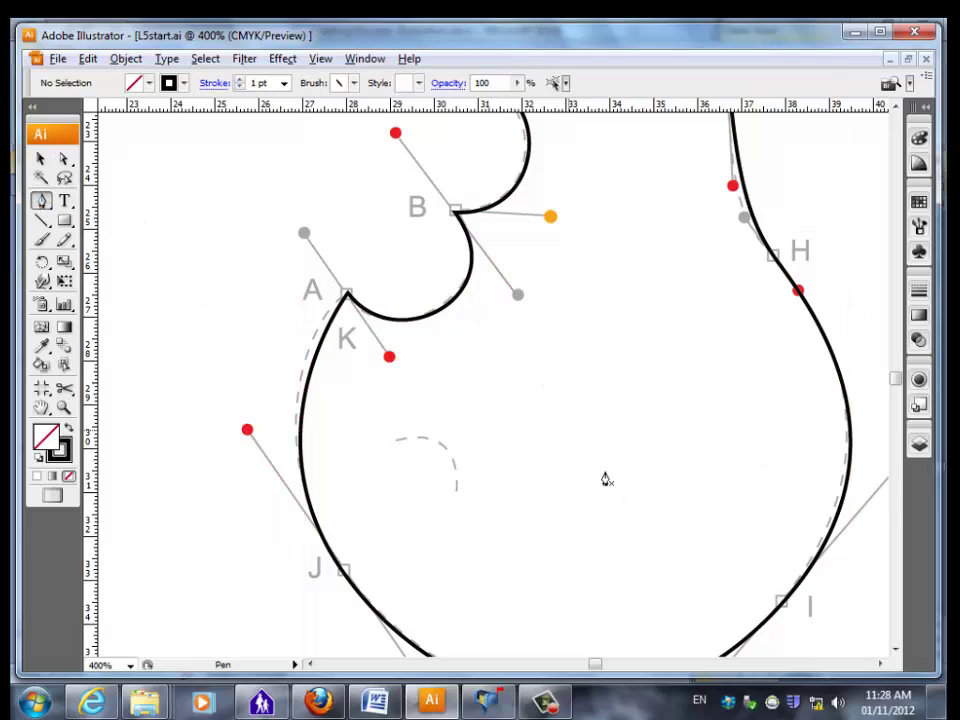
pyautogui.click(397, 441)
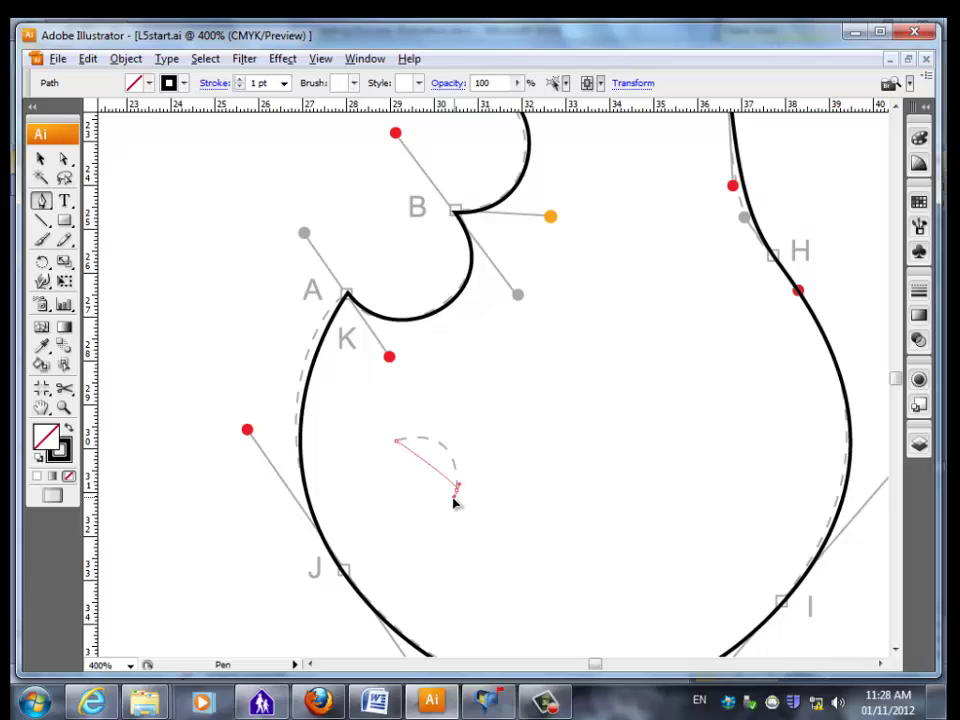
pyautogui.moveTo(456, 492); pyautogui.dragTo(454, 560)
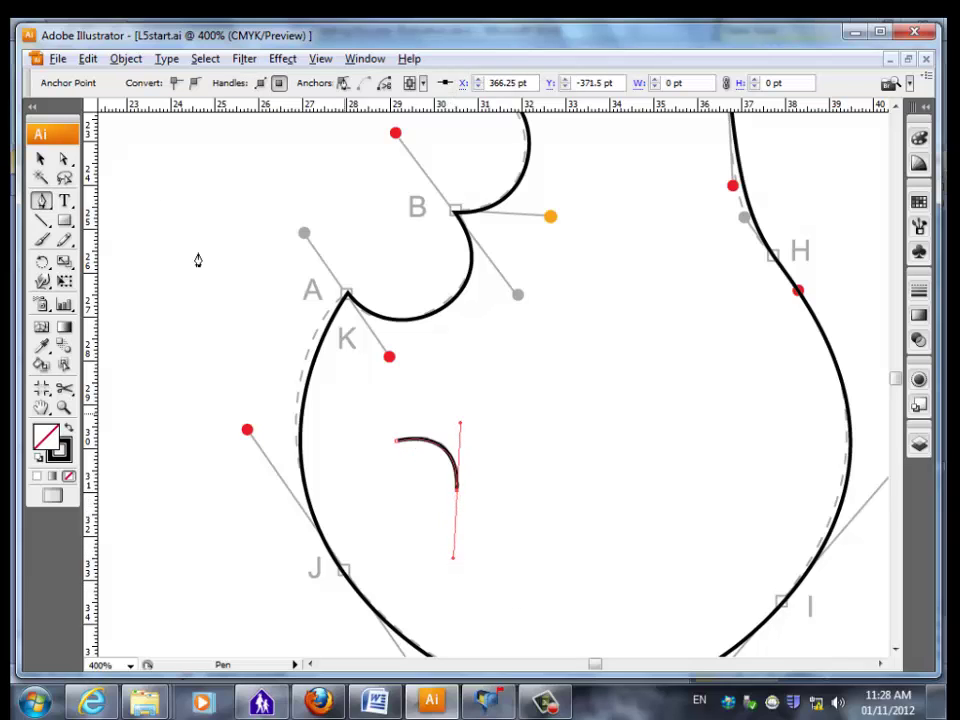
pyautogui.click(40, 158)
pyautogui.click(124, 294)
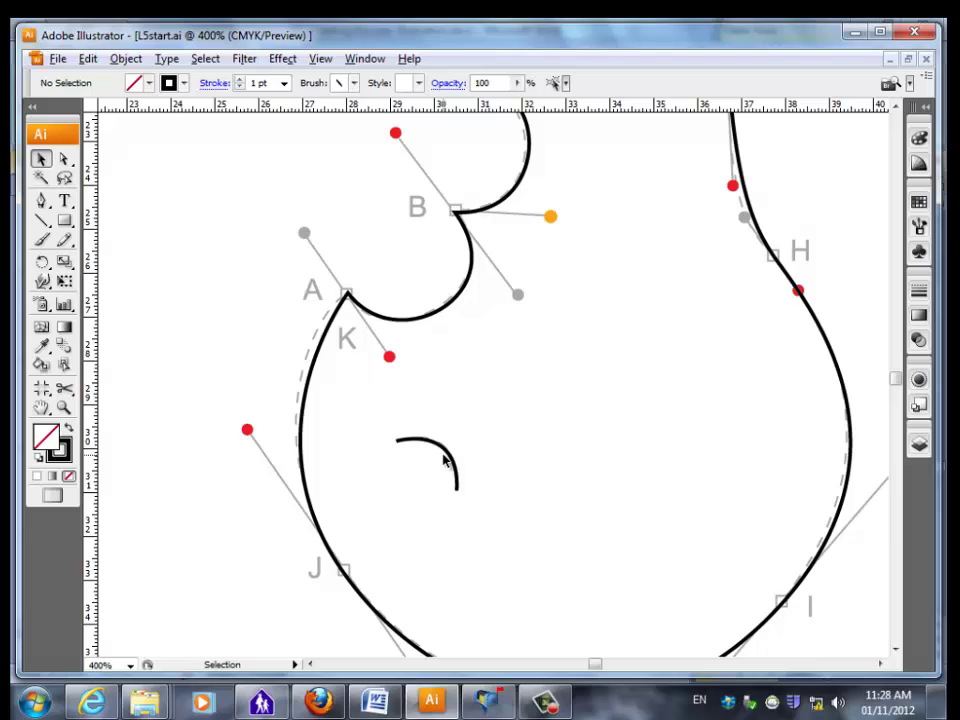
# Give the arc a 0.5 pt stroke weight
pyautogui.click(449, 455)
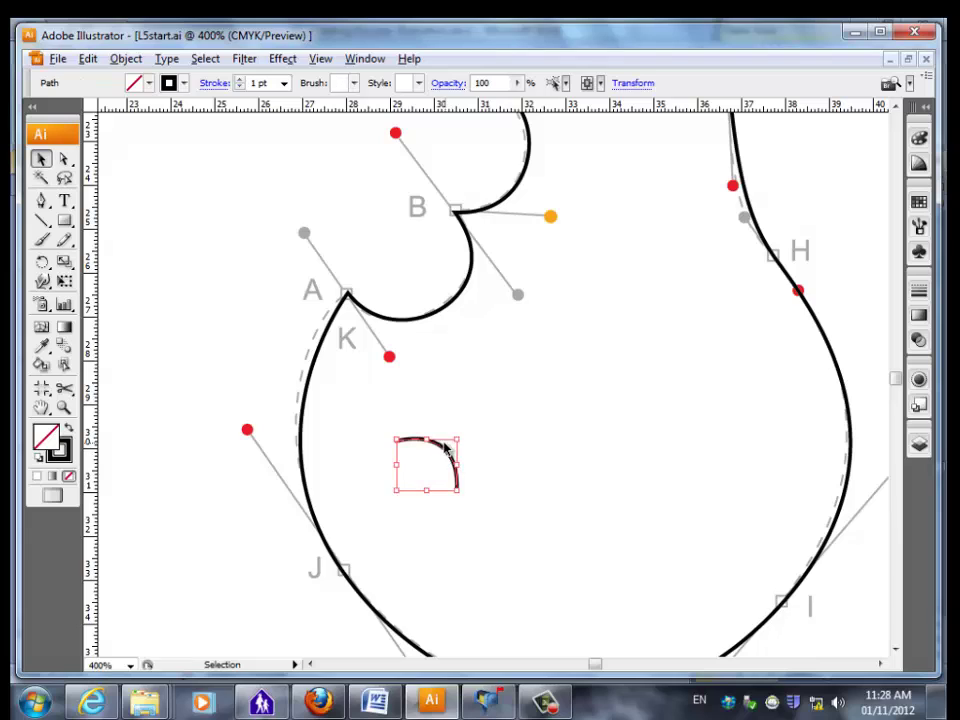
pyautogui.click(918, 290)
pyautogui.click(774, 321)
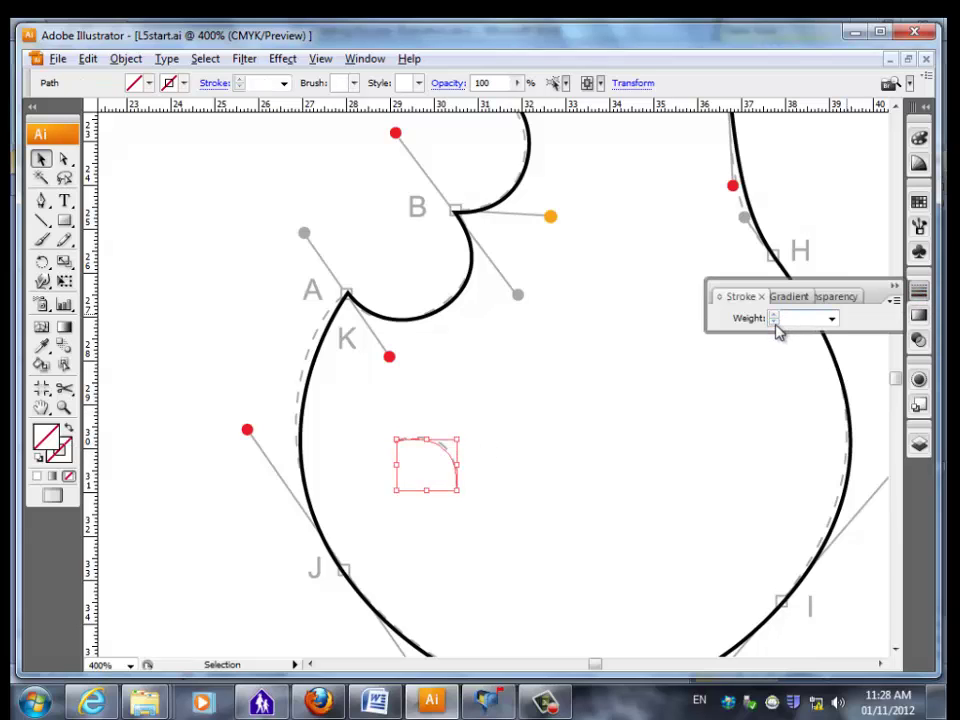
pyautogui.click(831, 318)
pyautogui.click(808, 360)
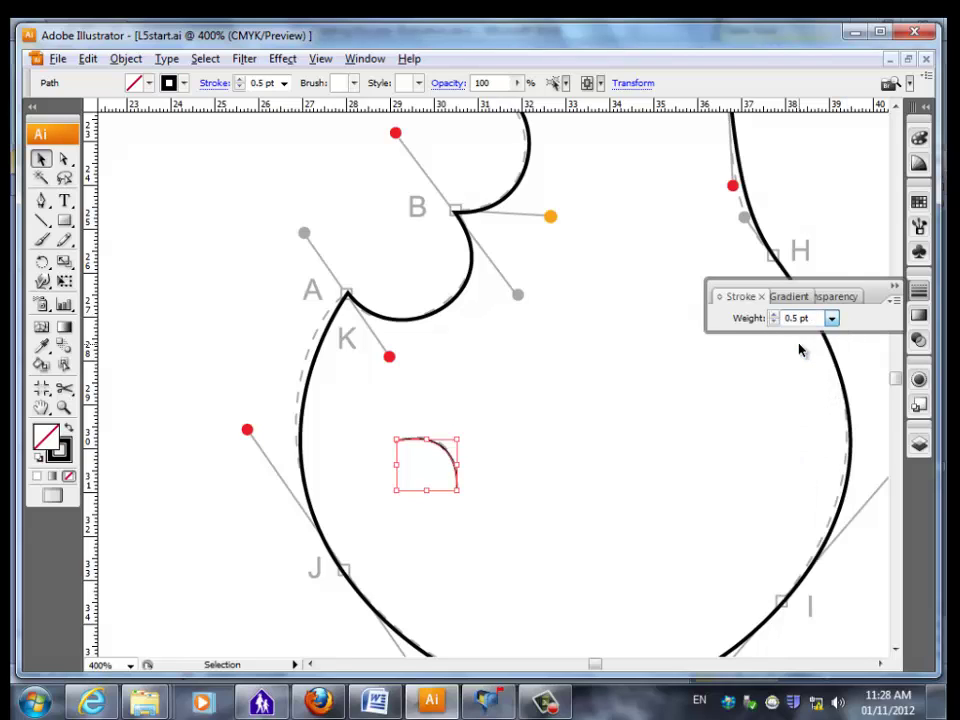
# Set the arc's stroke to a light yellow-green in the Color Picker
pyautogui.click(918, 138)
pyautogui.doubleClick(733, 180)
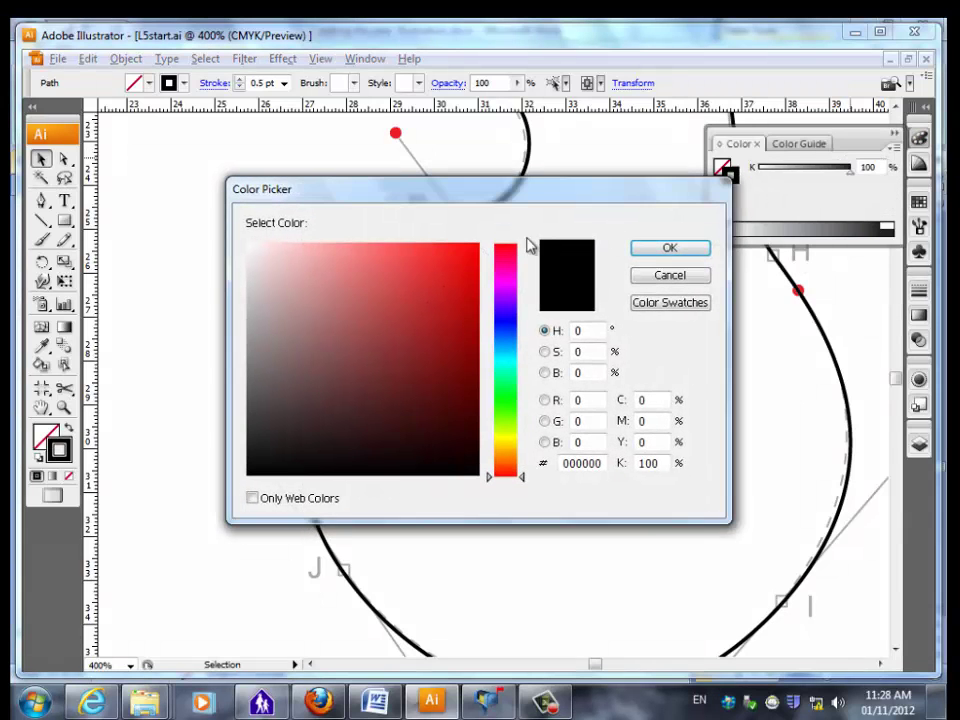
pyautogui.click(507, 432)
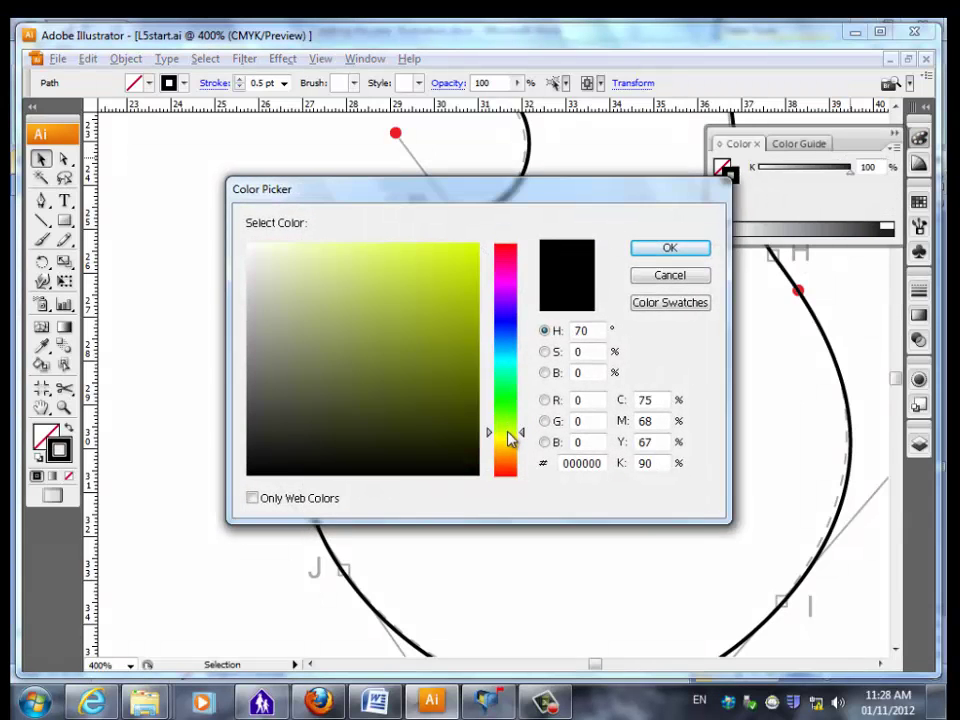
pyautogui.click(383, 258)
pyautogui.click(664, 252)
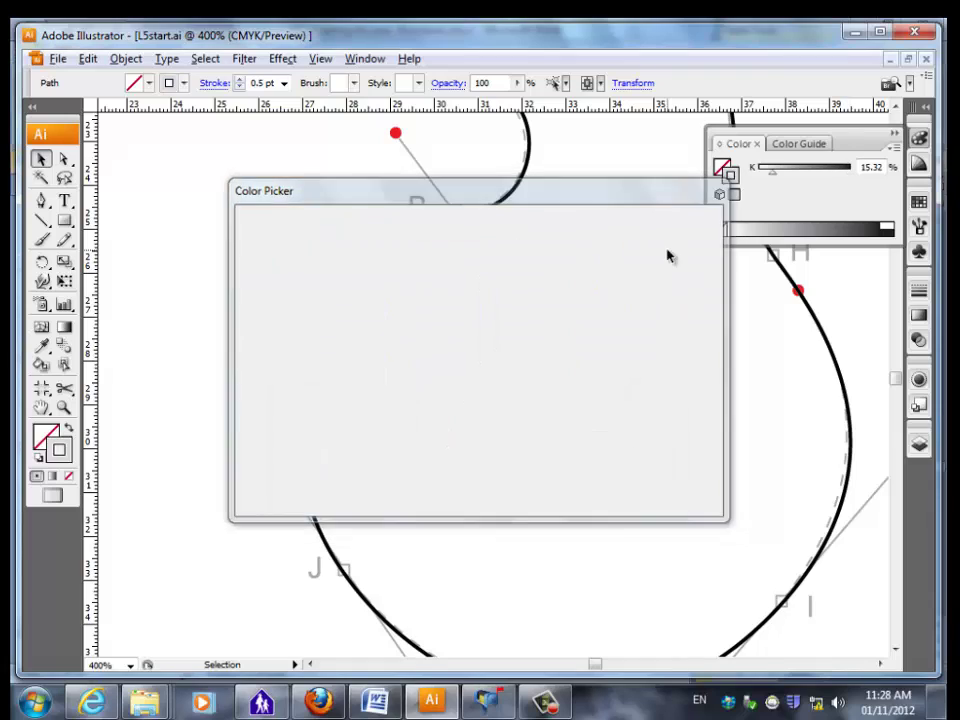
# Show the stroke in CMYK (C 18.82, M 0, Y 74.12, K 0) and fit the artboard
pyautogui.click(183, 343)
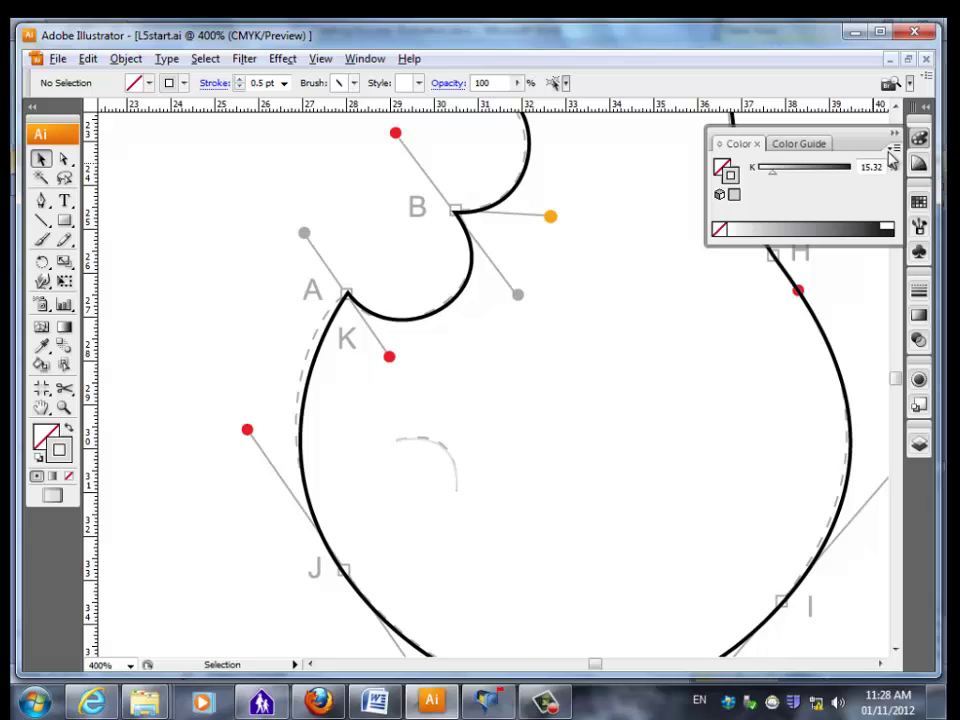
pyautogui.click(894, 147)
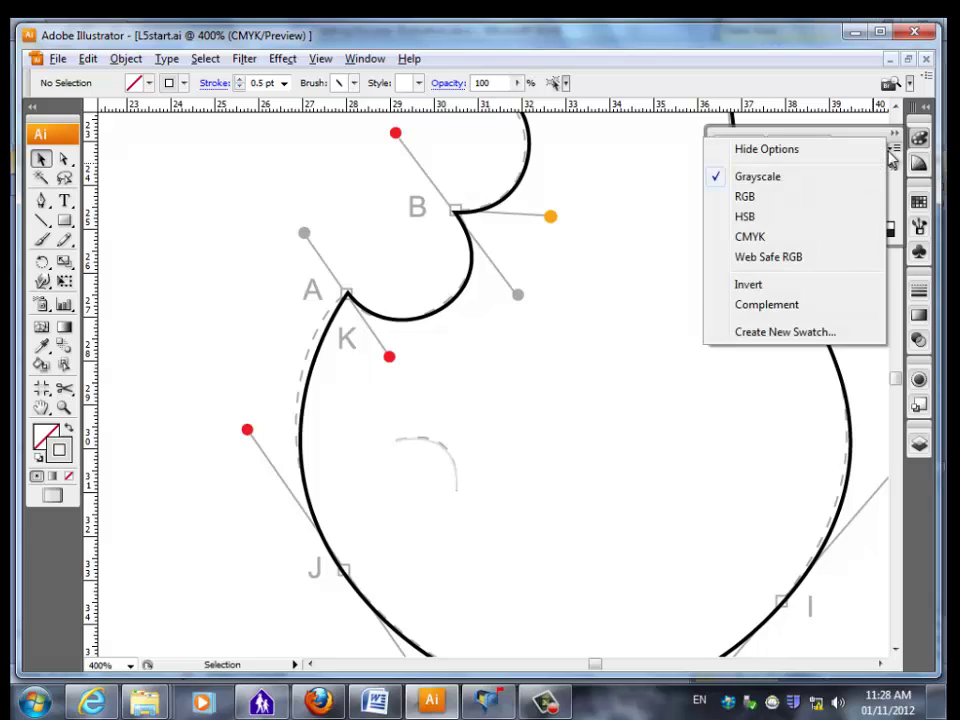
pyautogui.click(752, 237)
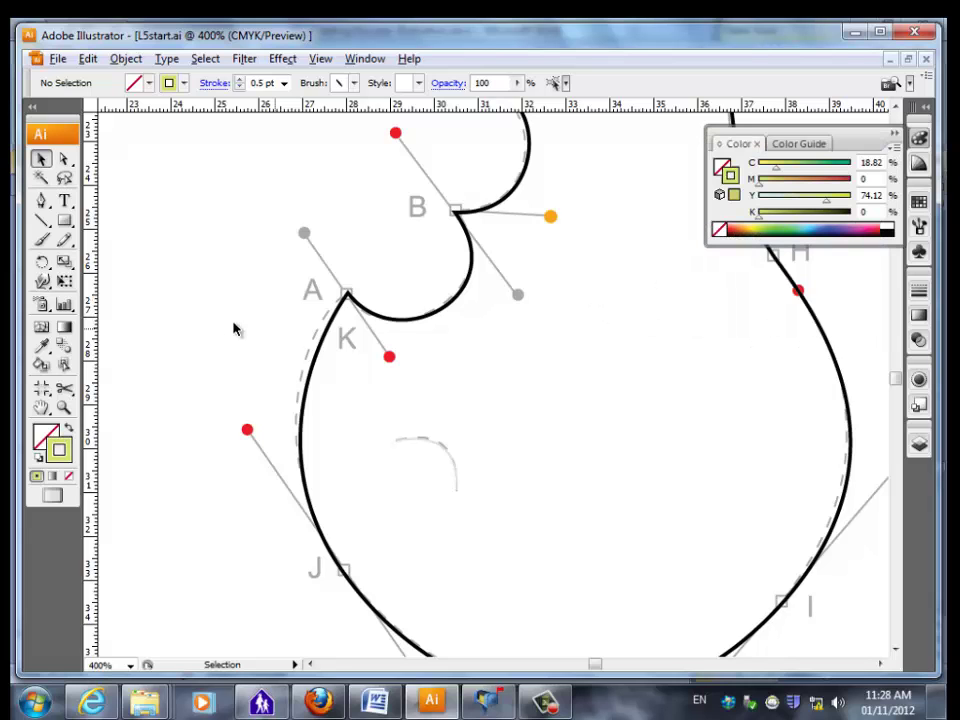
pyautogui.click(442, 453)
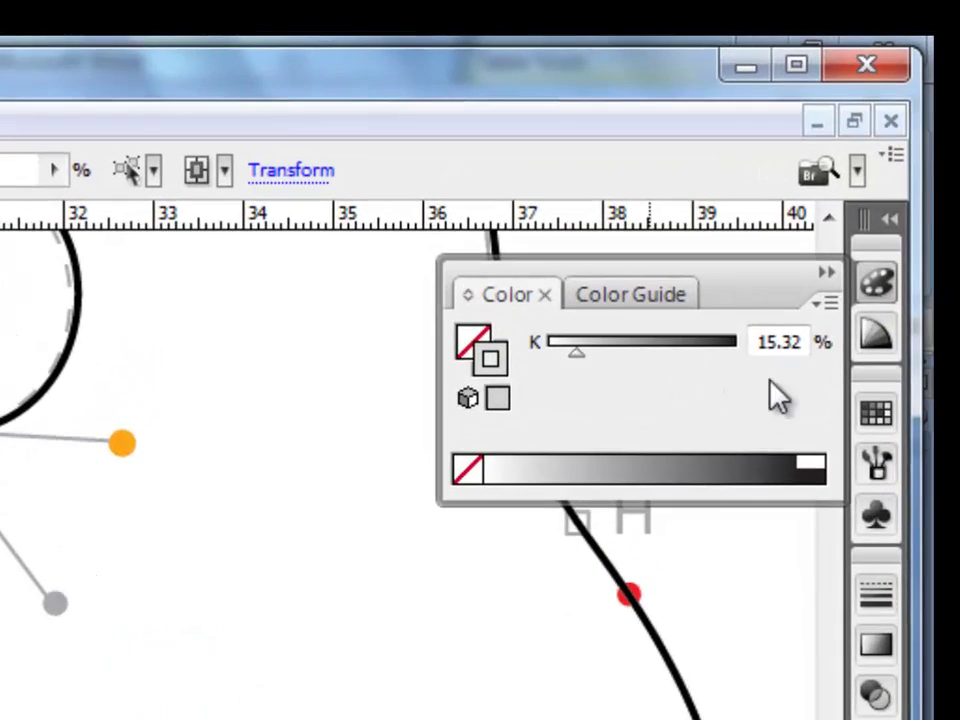
pyautogui.click(818, 302)
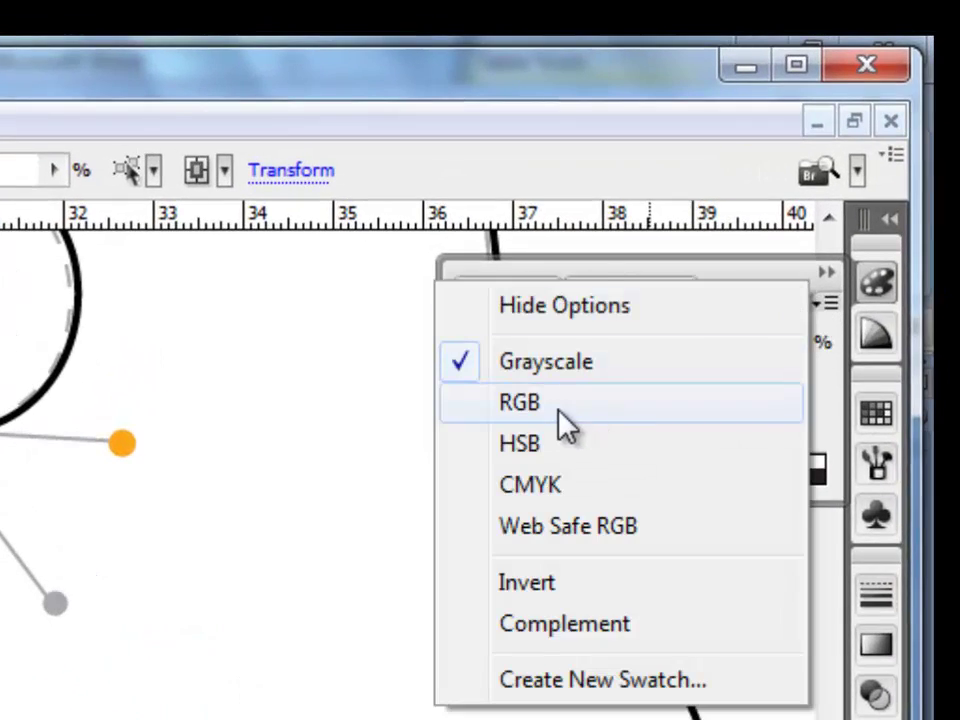
pyautogui.click(553, 493)
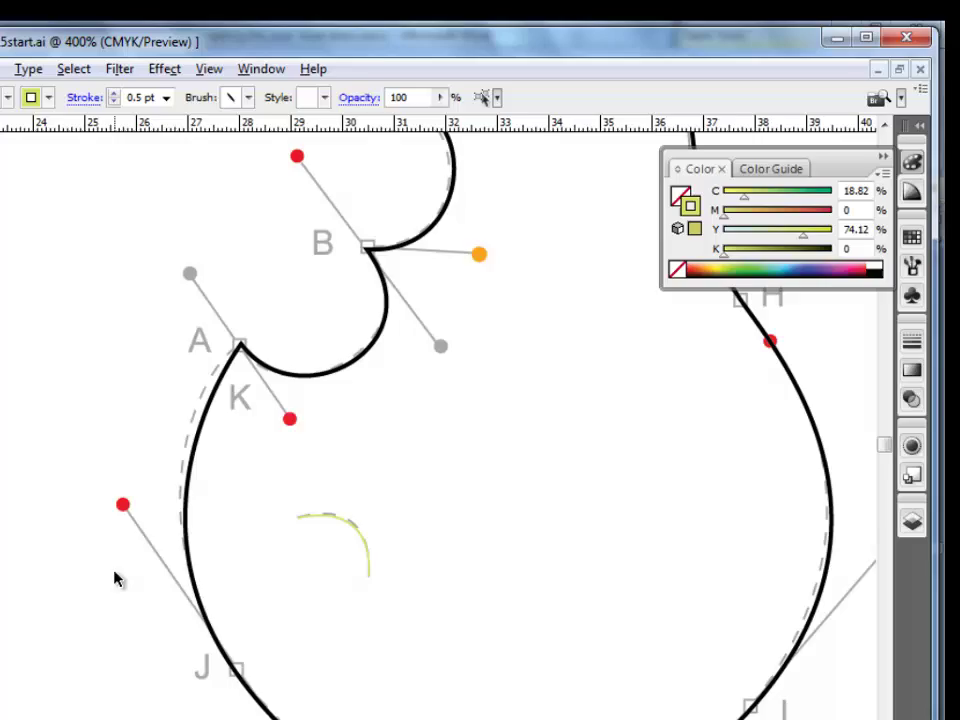
pyautogui.hotkey('ctrl', '0')
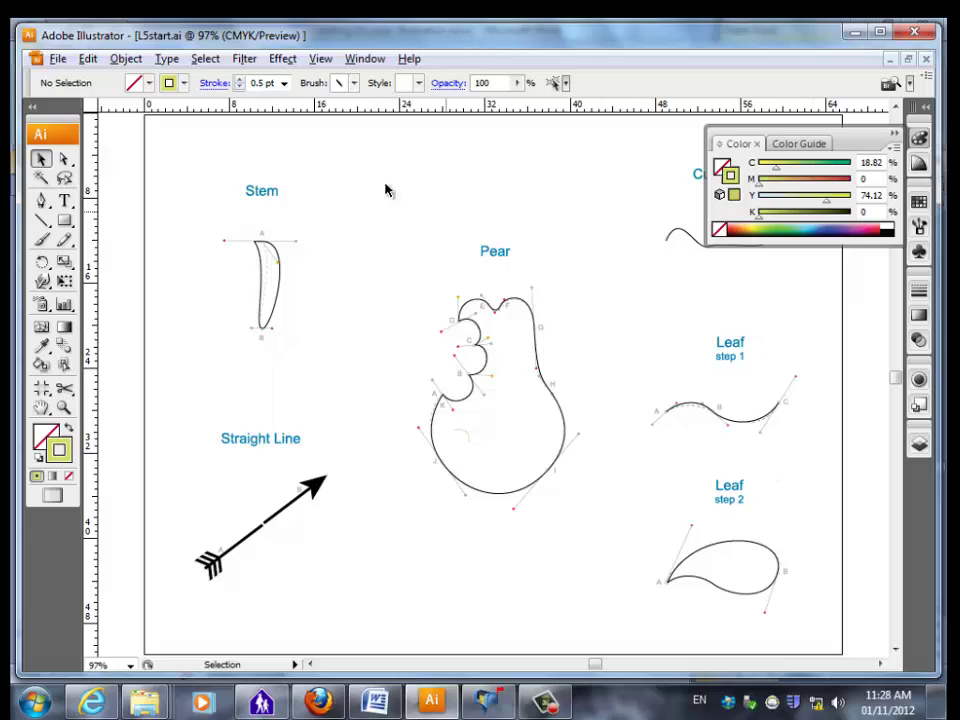
# Hide the Template layer and delete the two wavy lines
pyautogui.click(920, 445)
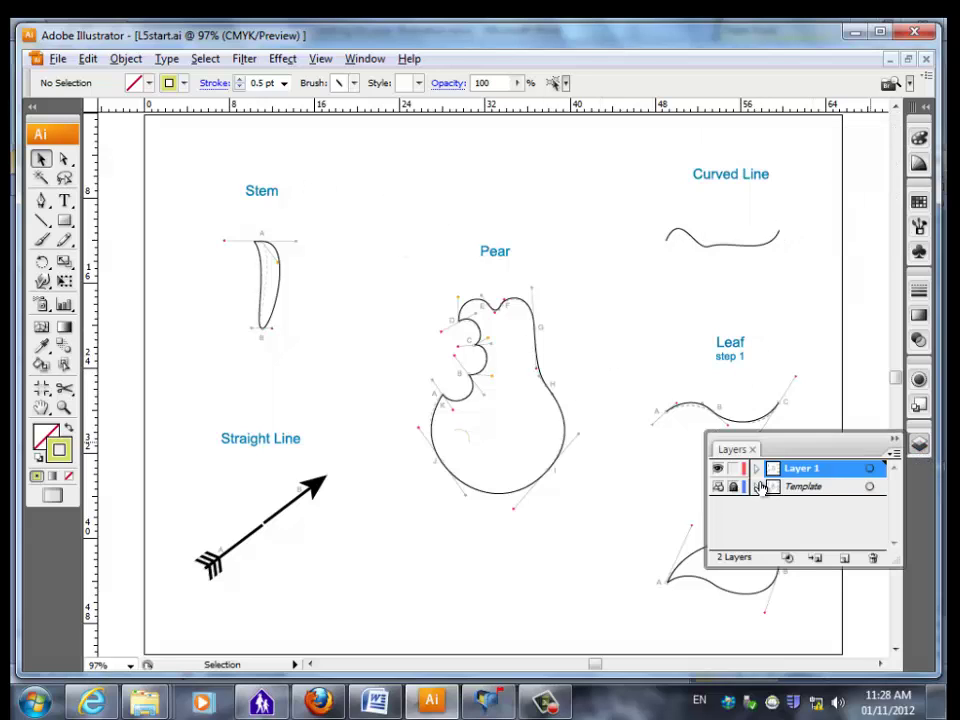
pyautogui.click(717, 487)
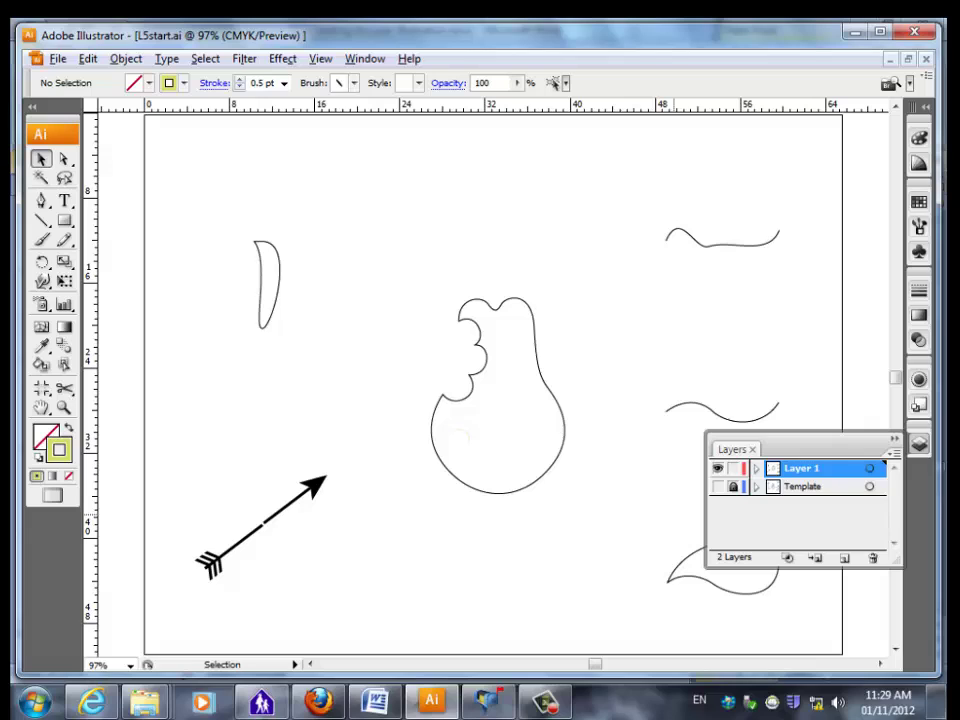
pyautogui.click(896, 441)
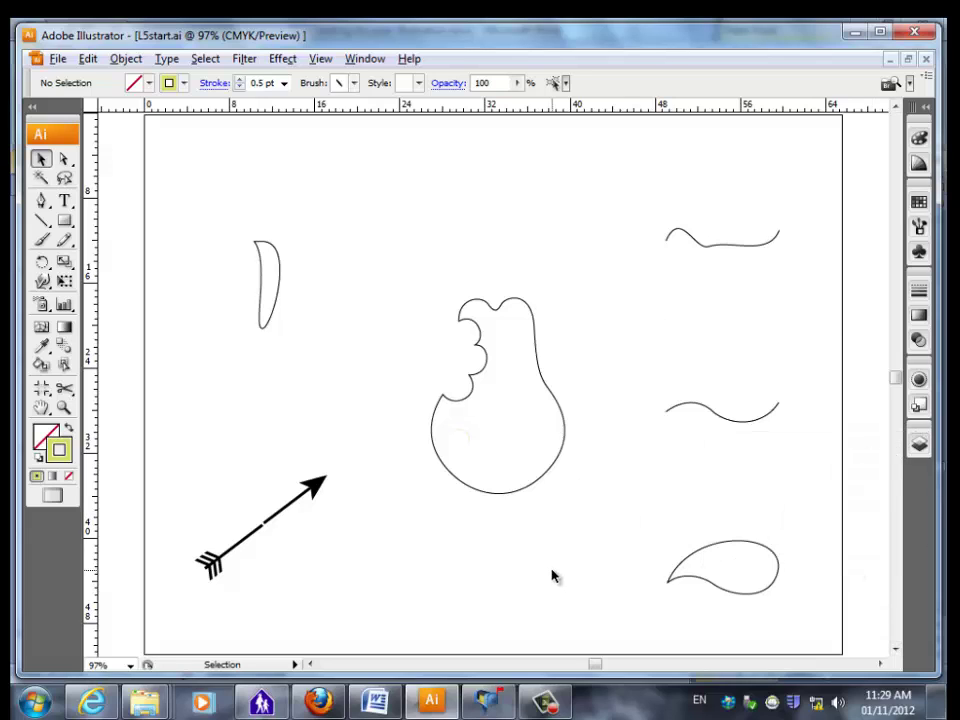
pyautogui.moveTo(636, 171)
pyautogui.mouseDown()
pyautogui.moveTo(840, 486)
pyautogui.moveTo(806, 476)
pyautogui.mouseUp()
pyautogui.press('Delete')
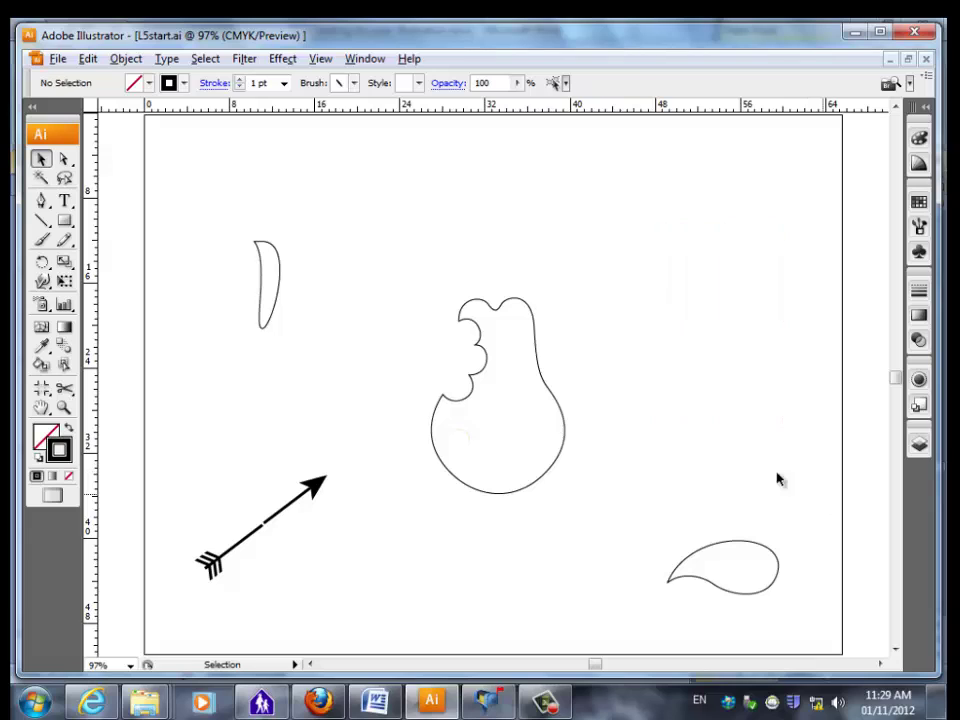
# Place the arrowhead and feathered tail through the pear, and move the leaf to its top
pyautogui.click(303, 502)
pyautogui.moveTo(295, 508); pyautogui.dragTo(577, 368)
pyautogui.click(242, 541)
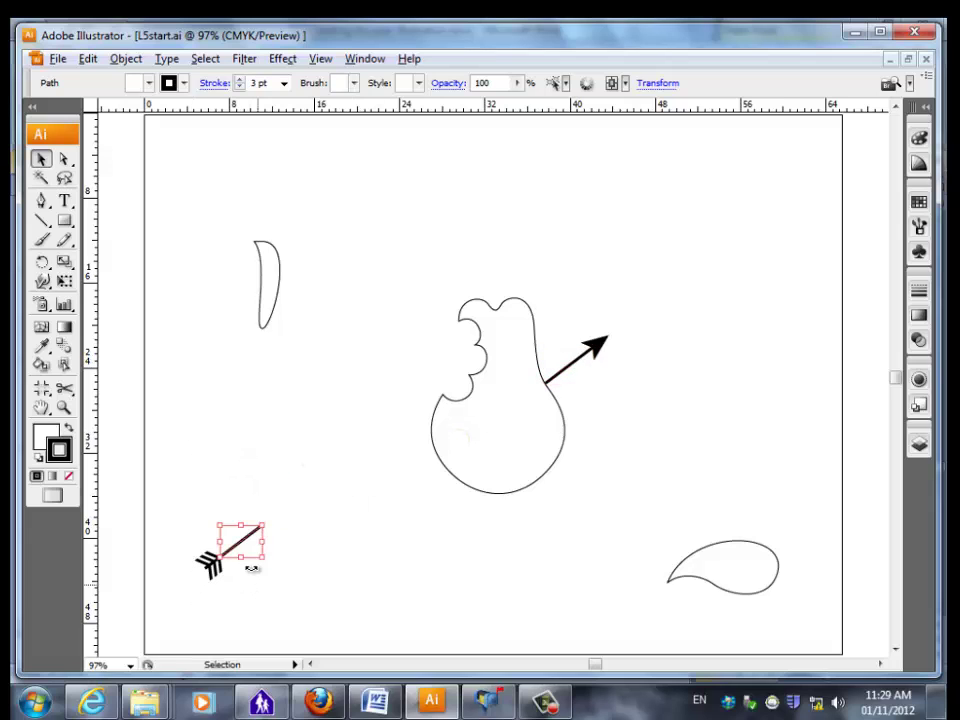
pyautogui.moveTo(242, 541); pyautogui.dragTo(442, 454)
pyautogui.moveTo(679, 502); pyautogui.dragTo(765, 634)
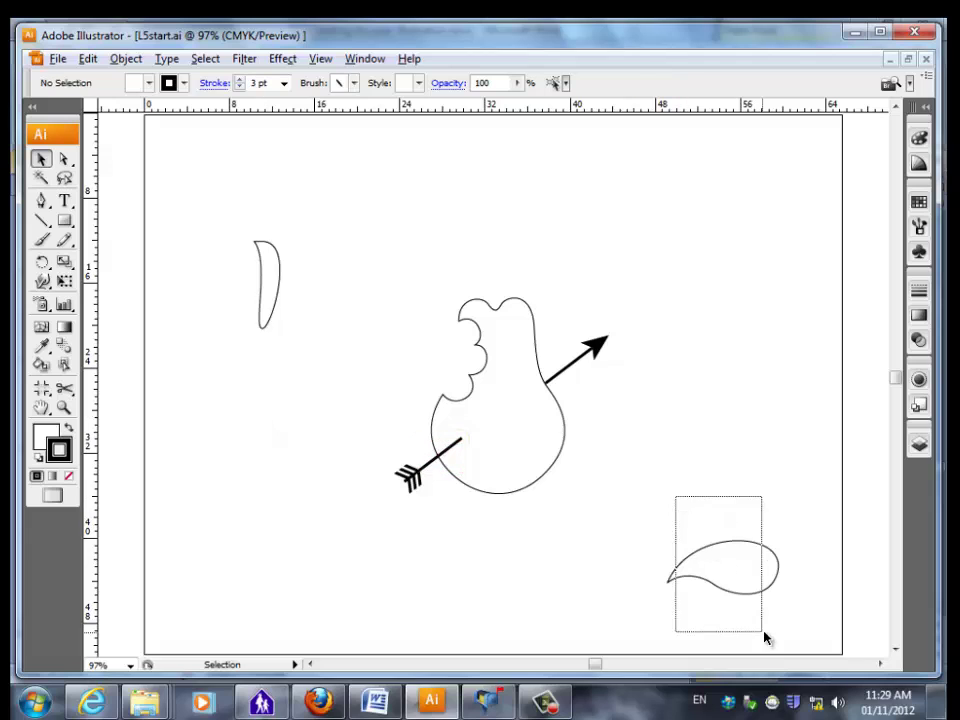
pyautogui.moveTo(752, 548); pyautogui.dragTo(583, 265)
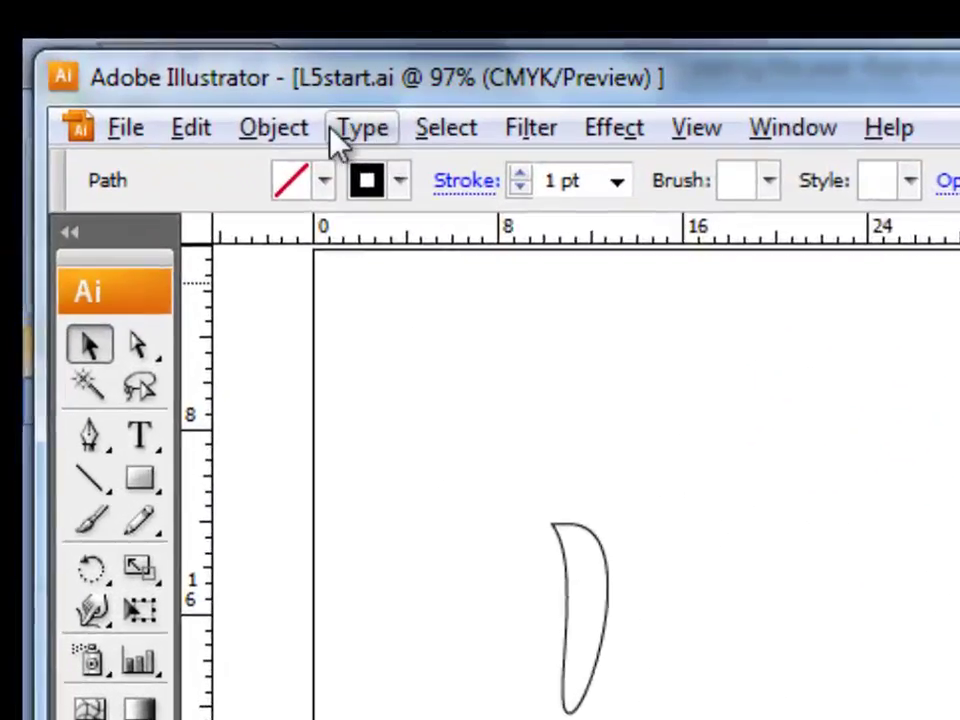
# Scale the leaf to 50%, rotate it 45°, and place it at the top of the pear
pyautogui.click(132, 61)
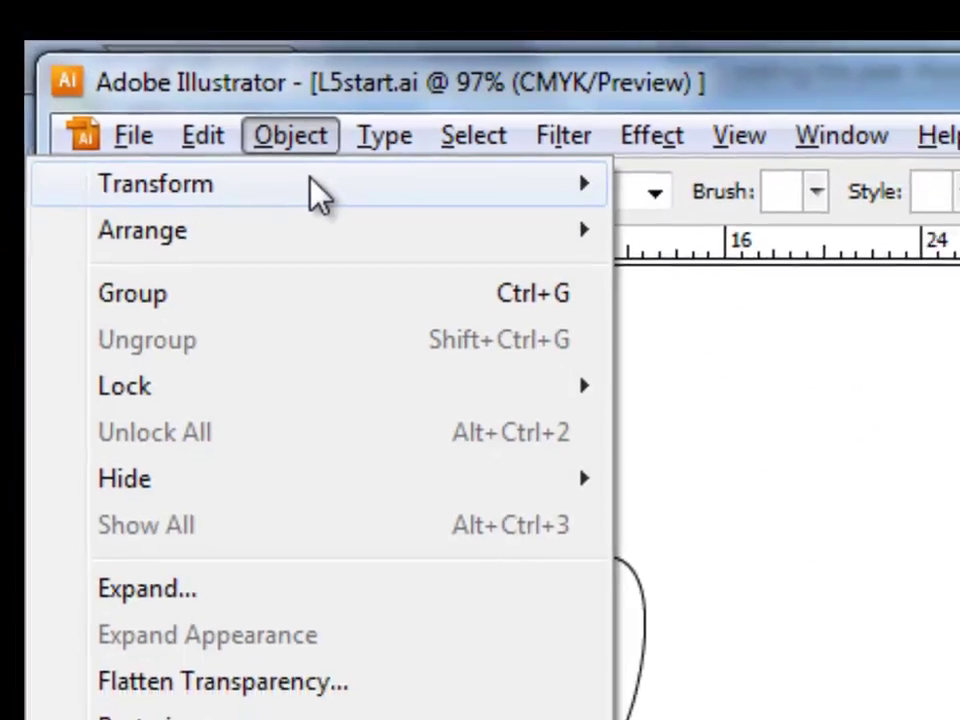
pyautogui.moveTo(350, 206)
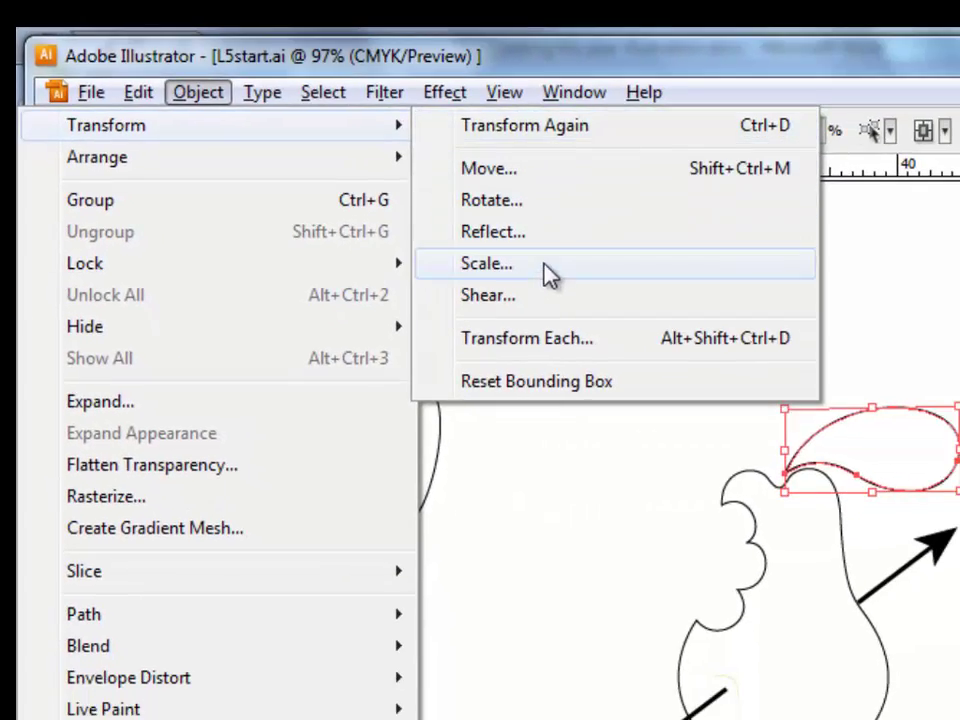
pyautogui.click(551, 266)
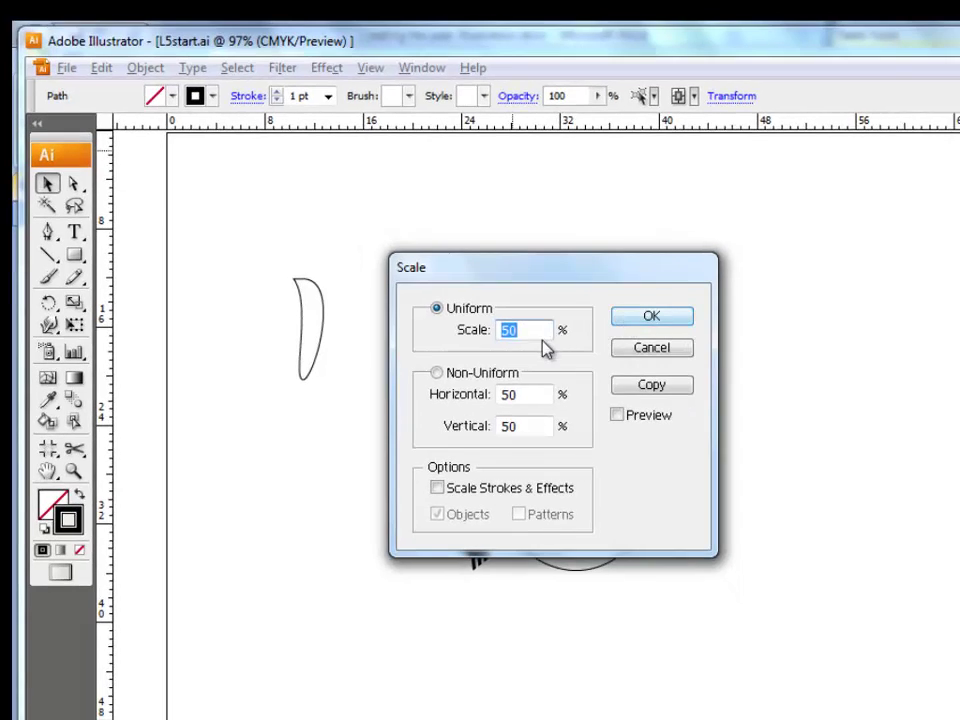
pyautogui.write('0')
pyautogui.click(652, 318)
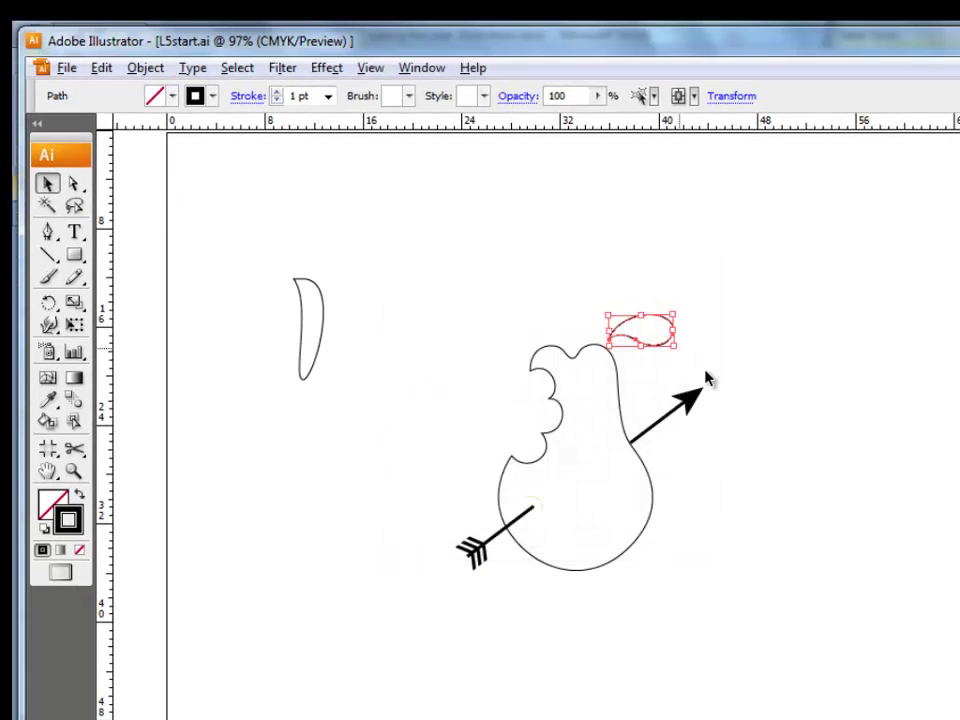
pyautogui.click(143, 68)
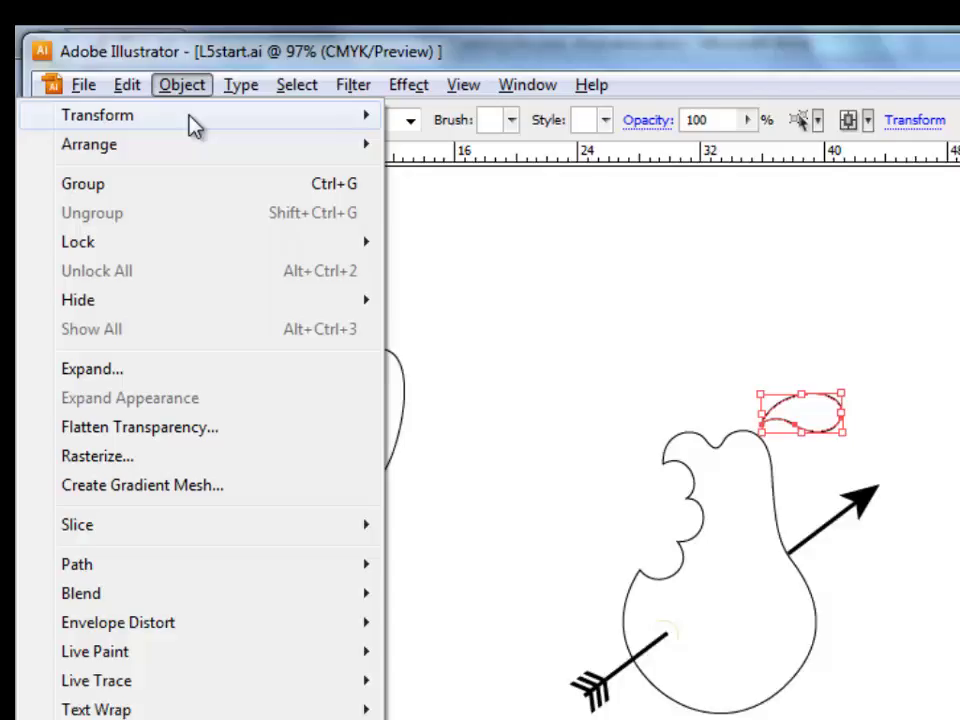
pyautogui.moveTo(157, 104)
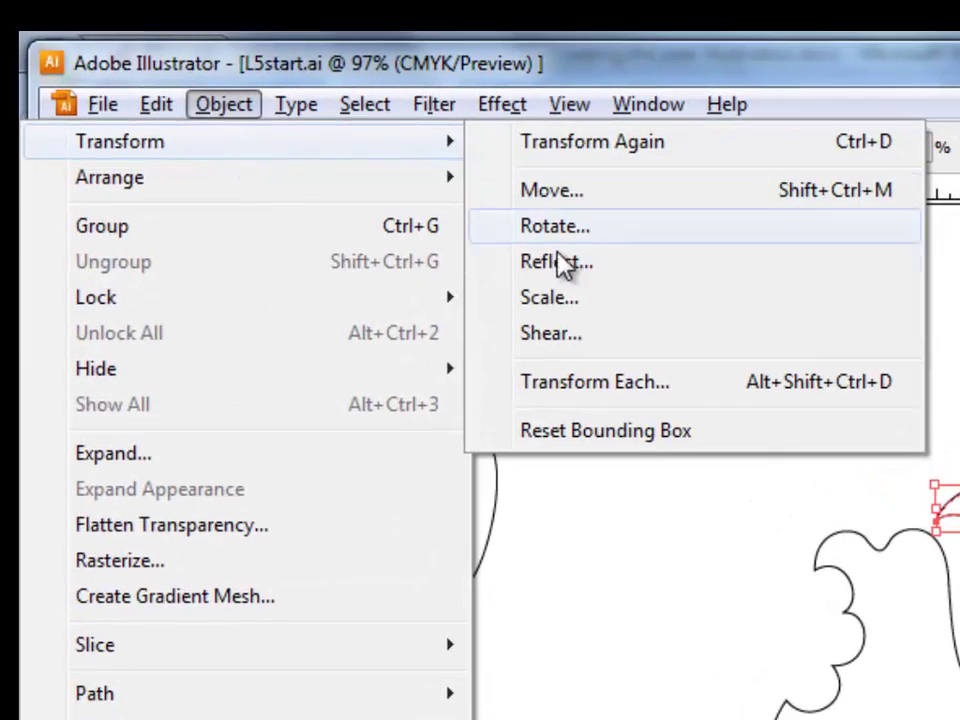
pyautogui.click(583, 228)
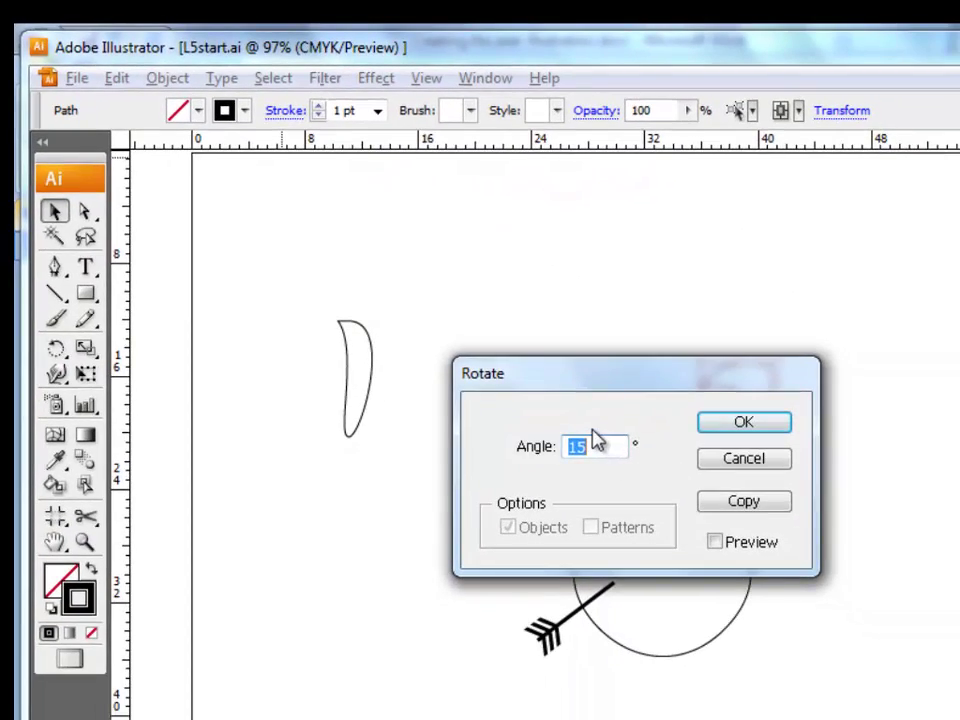
pyautogui.write('45')
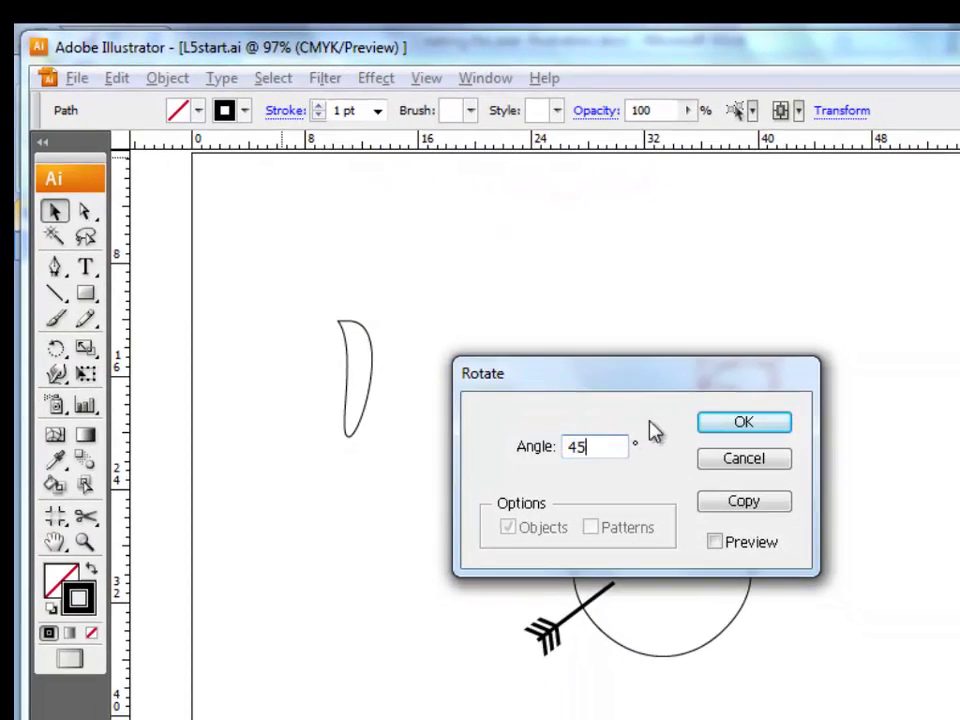
pyautogui.click(744, 422)
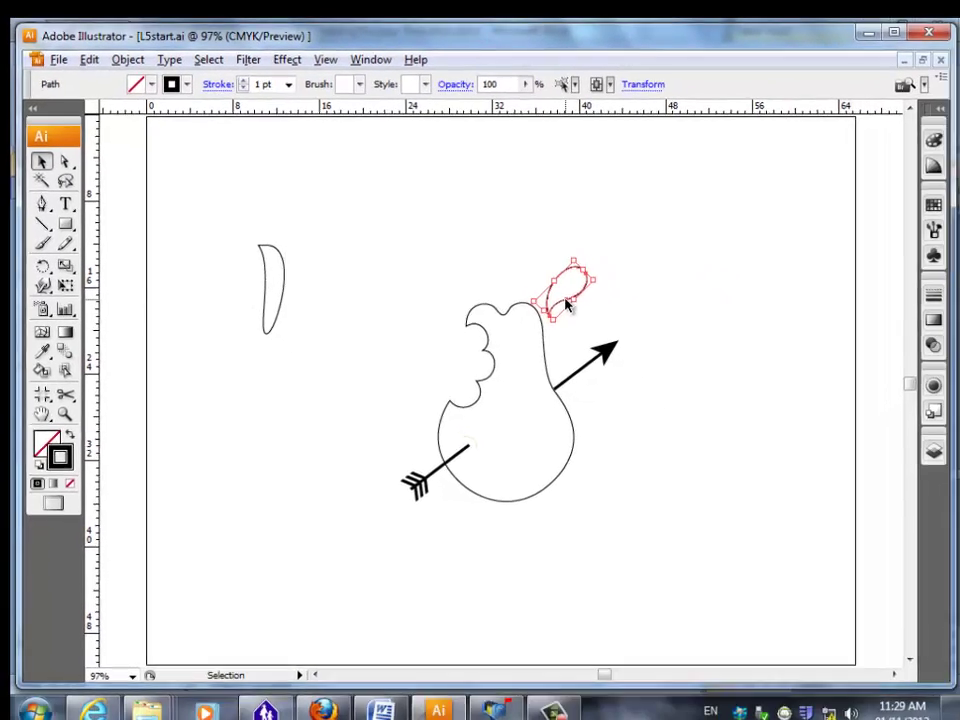
pyautogui.moveTo(665, 347); pyautogui.dragTo(624, 351)
pyautogui.moveTo(507, 290); pyautogui.dragTo(507, 291)
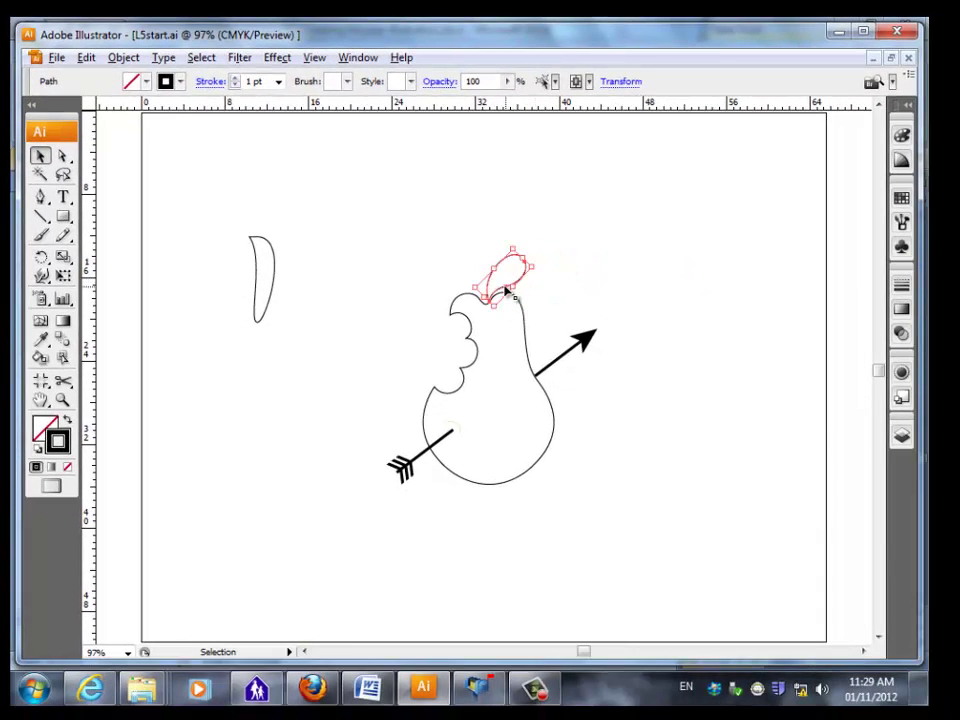
# Scale the stem to 50%, rotate it 45°, and move it onto the pear's top
pyautogui.moveTo(214, 214); pyautogui.dragTo(295, 320)
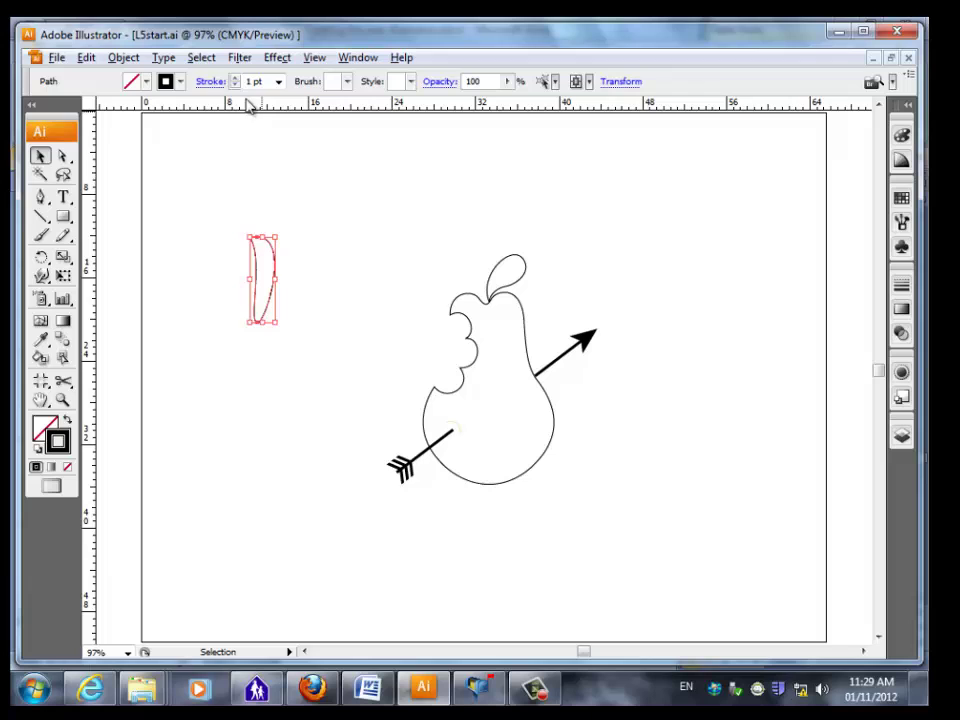
pyautogui.click(126, 60)
pyautogui.moveTo(150, 78)
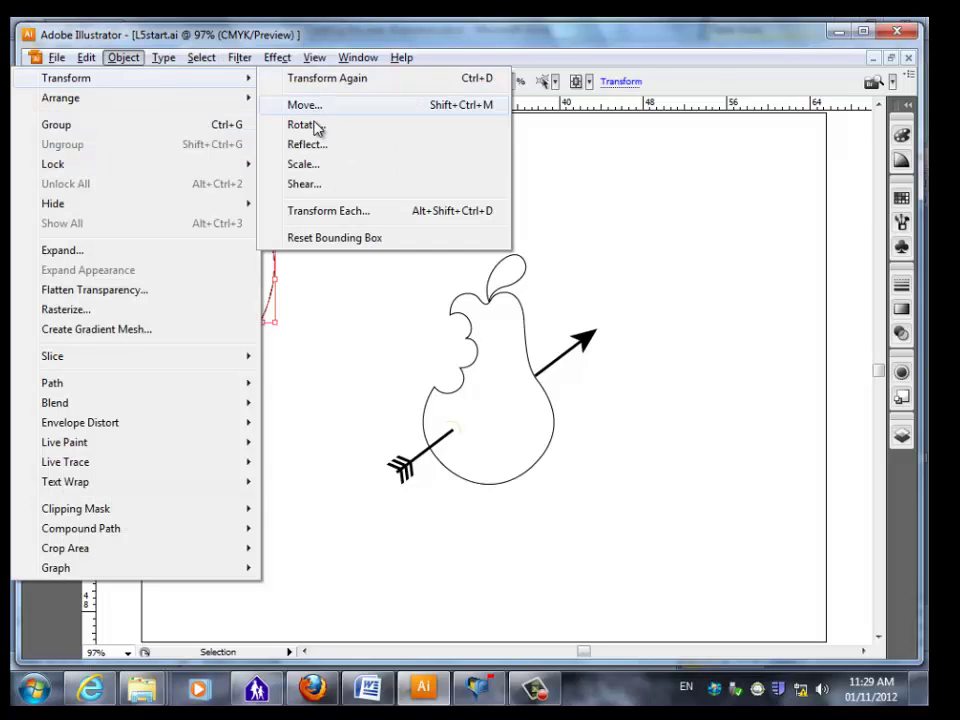
pyautogui.click(303, 164)
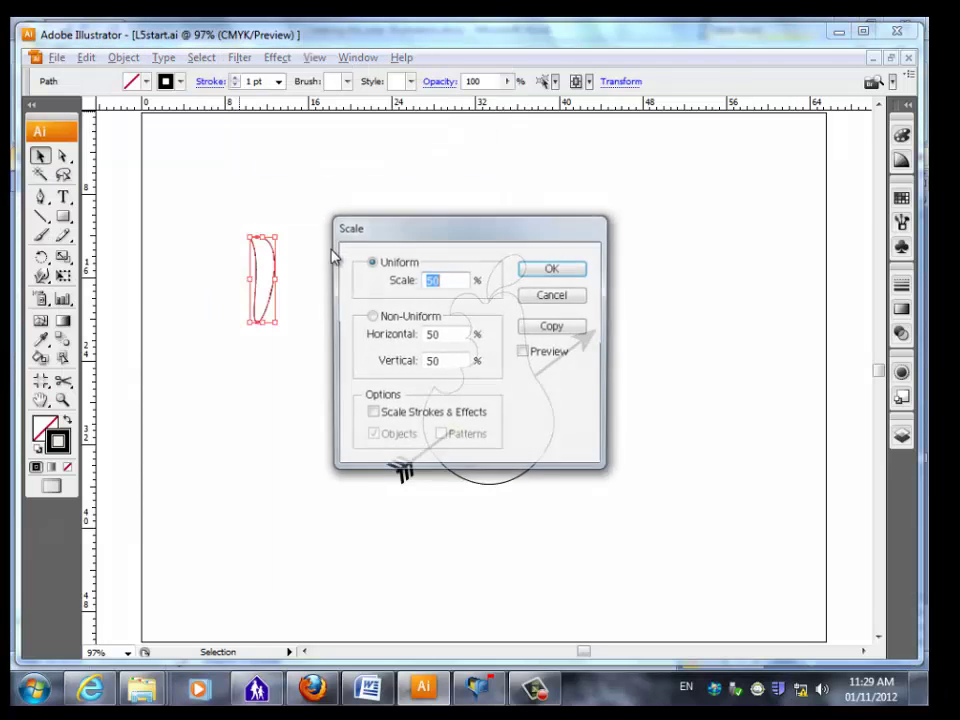
pyautogui.click(546, 270)
pyautogui.click(125, 60)
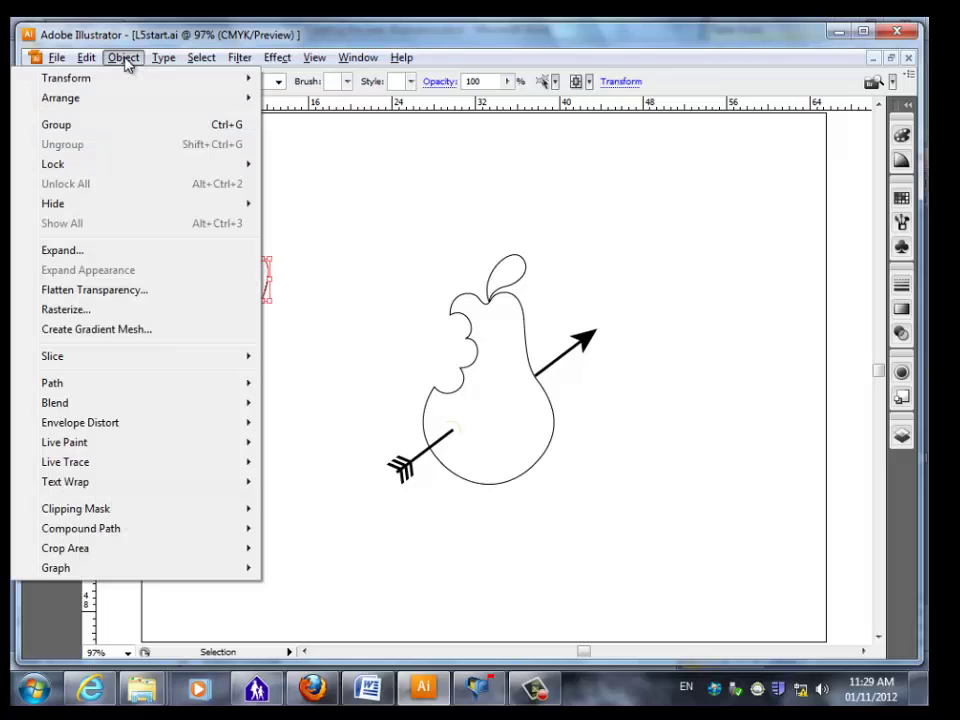
pyautogui.moveTo(192, 80)
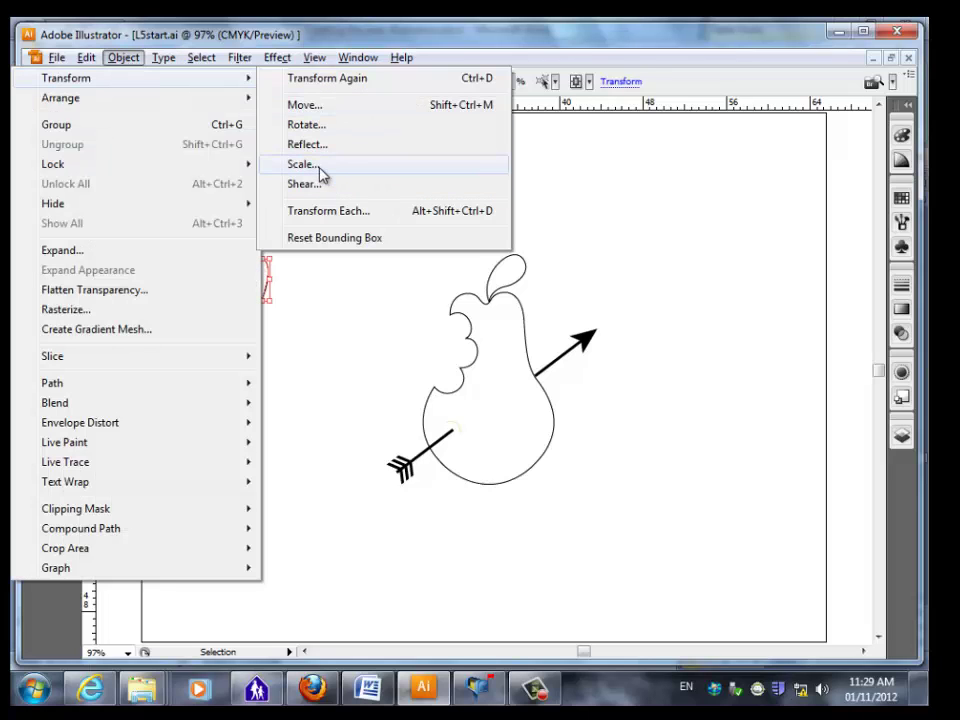
pyautogui.click(306, 124)
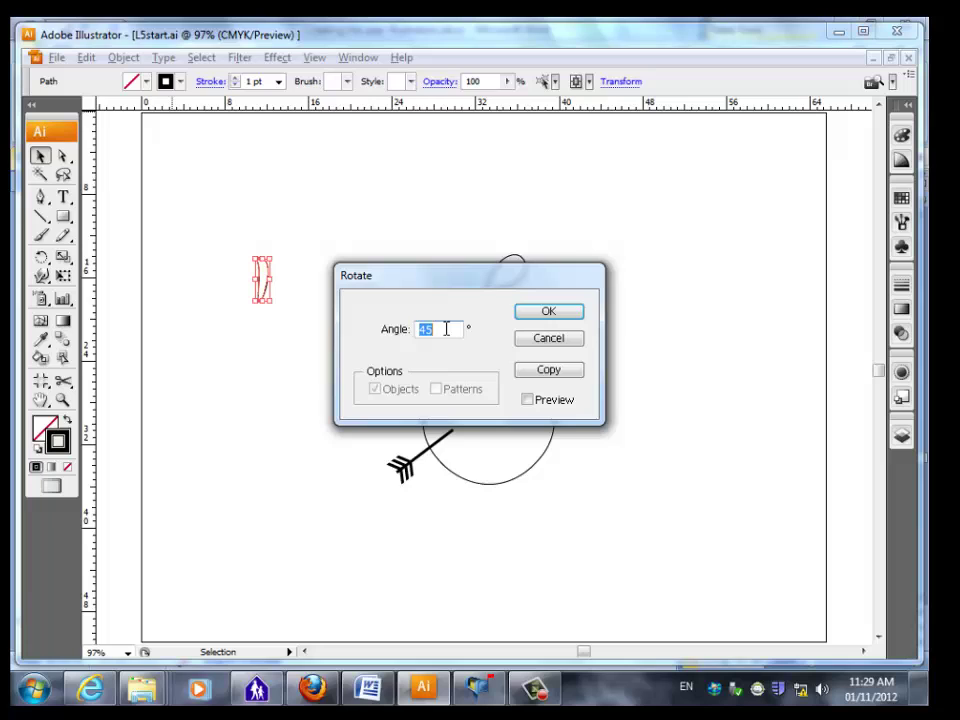
pyautogui.click(566, 316)
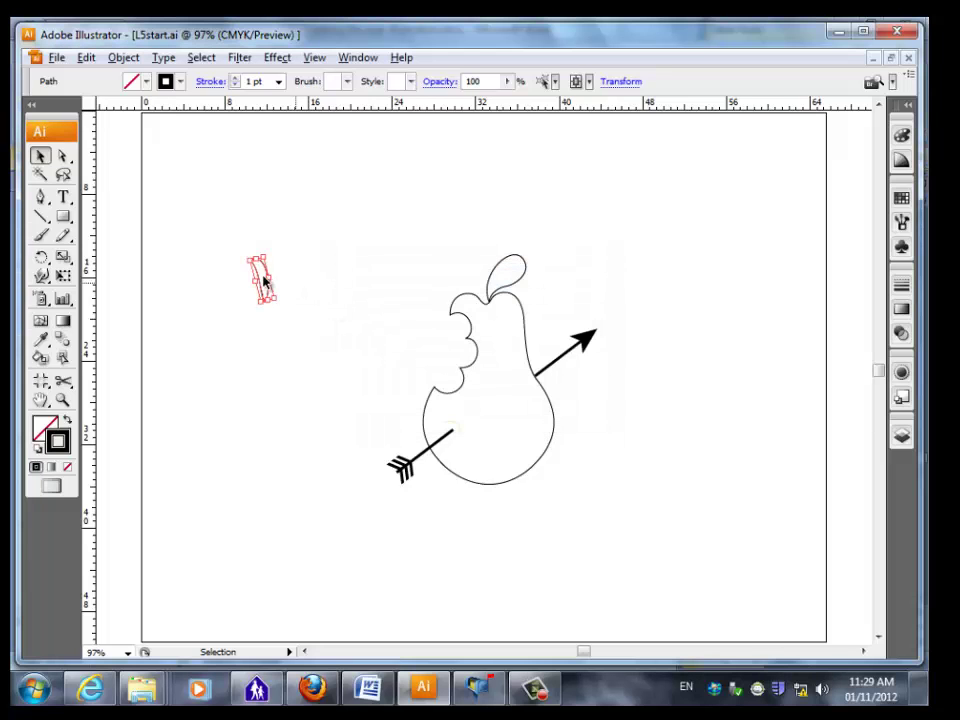
pyautogui.moveTo(266, 276); pyautogui.dragTo(486, 281)
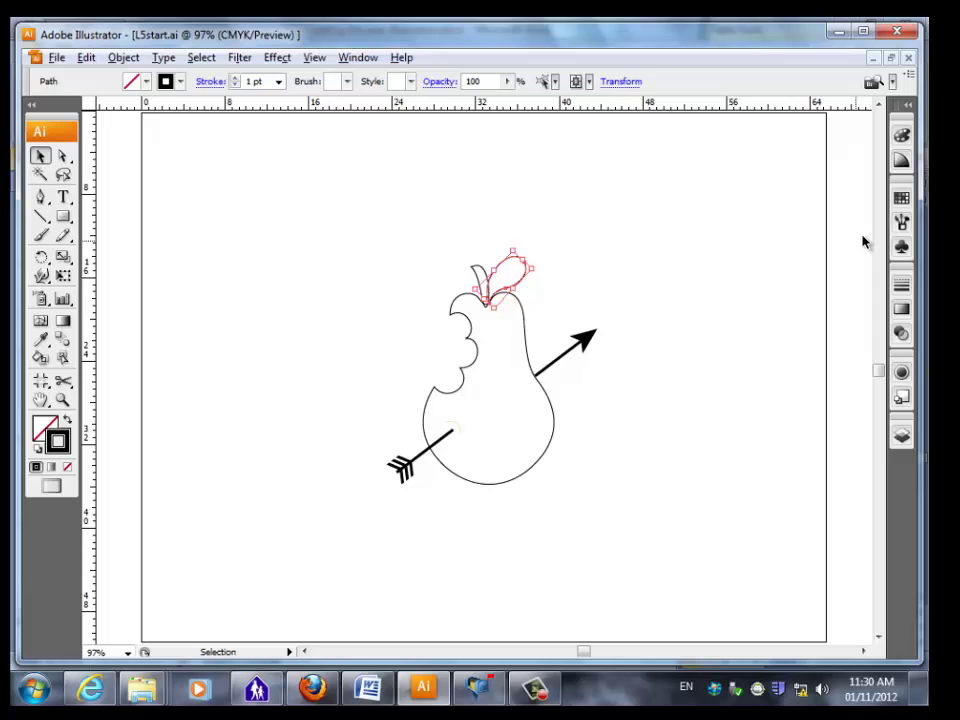
# Fill the pear body with the 'Pear body' gradient swatch
pyautogui.click(901, 197)
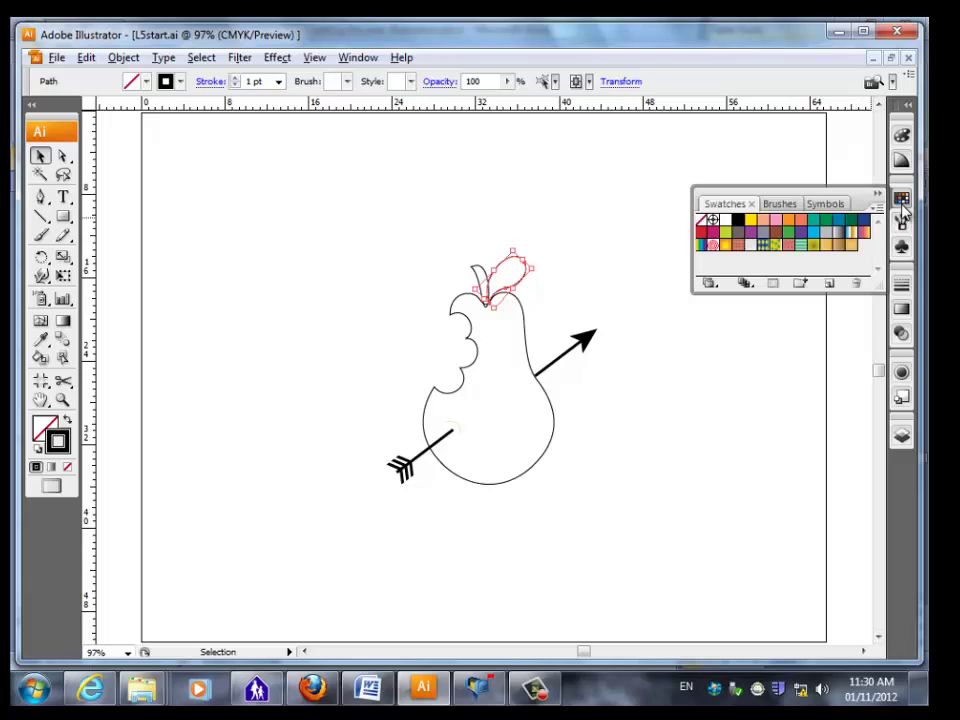
pyautogui.click(593, 242)
pyautogui.click(546, 408)
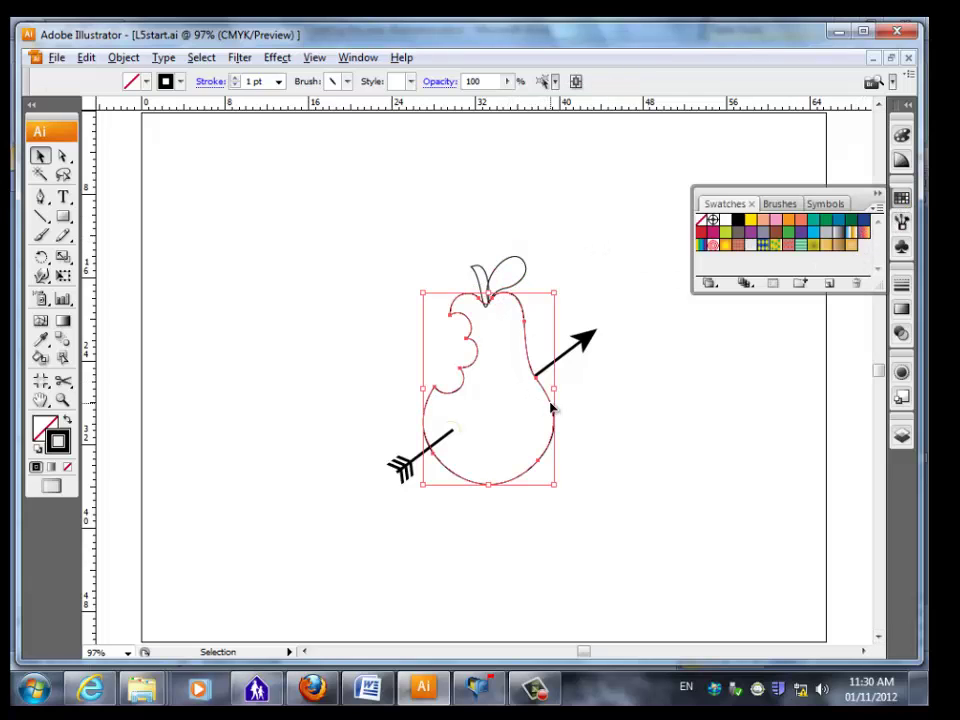
pyautogui.click(851, 246)
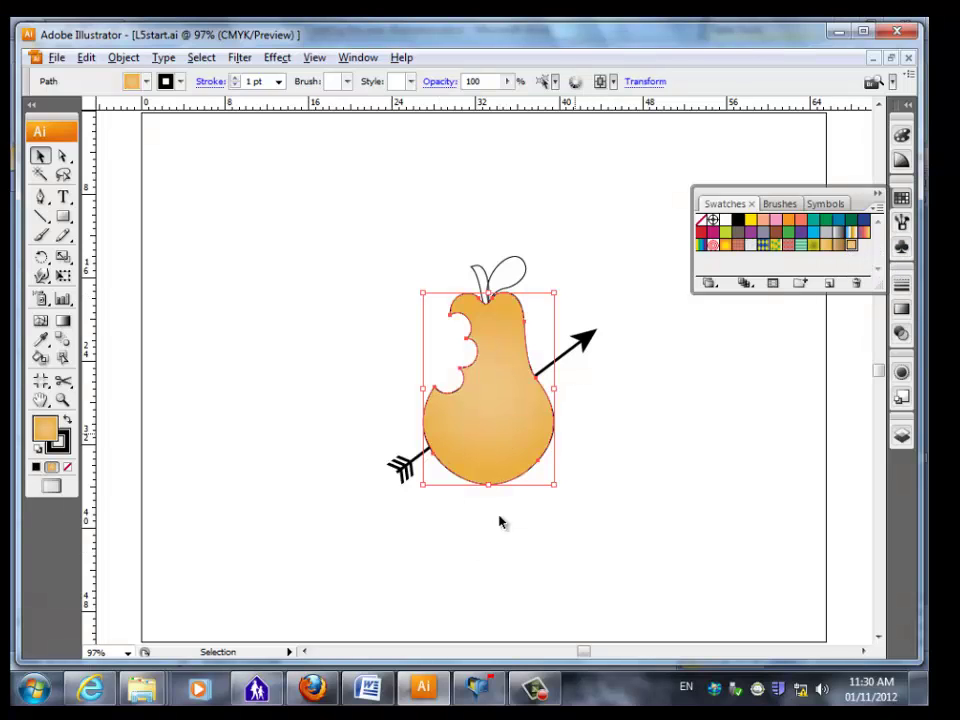
pyautogui.click(686, 418)
# Fill the leaf with the green 'Pear leaf' swatch and the stem with brown
pyautogui.click(520, 261)
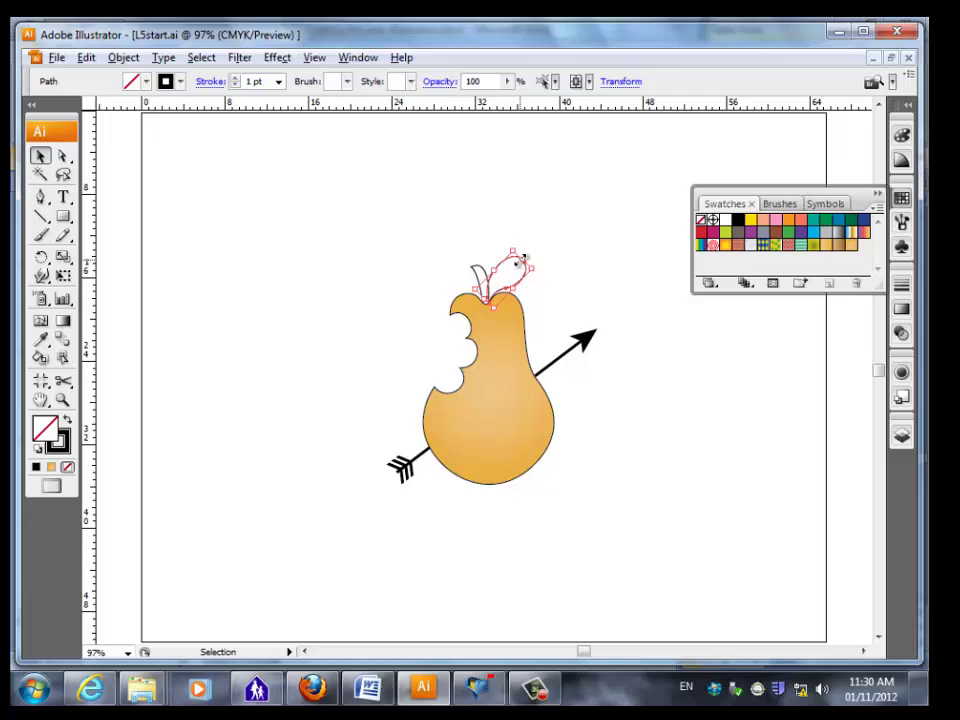
pyautogui.click(813, 245)
pyautogui.click(589, 246)
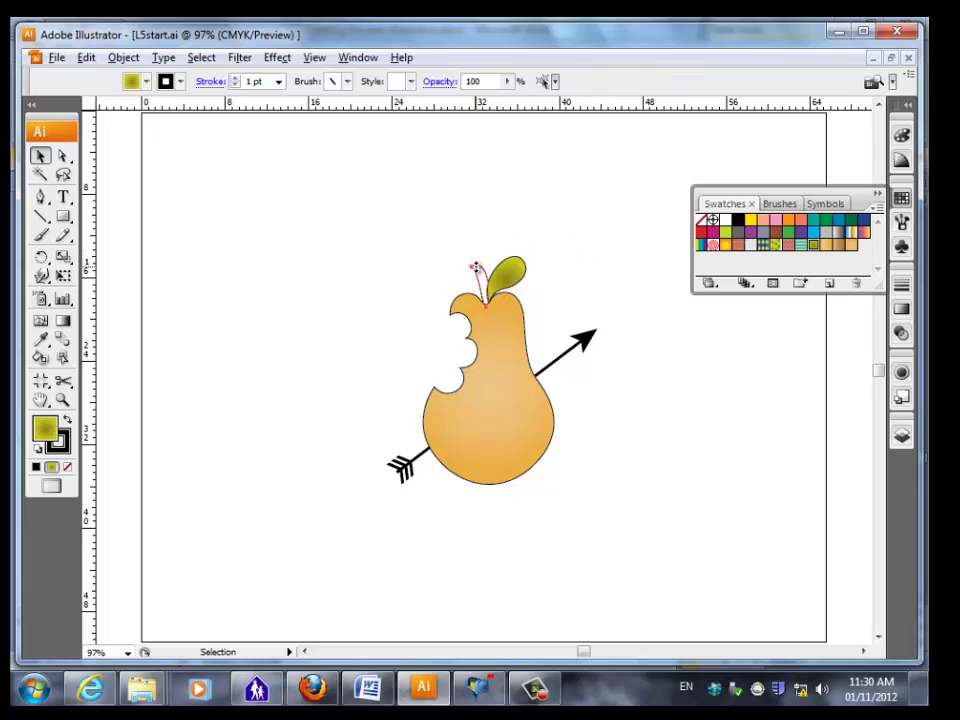
pyautogui.click(477, 268)
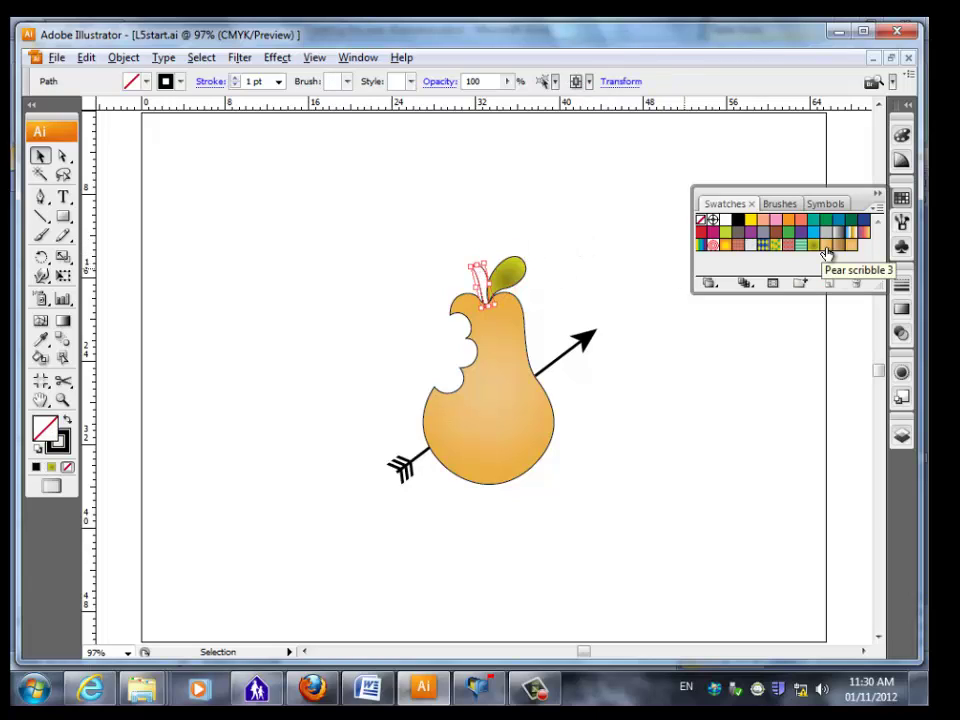
pyautogui.click(839, 246)
pyautogui.click(390, 214)
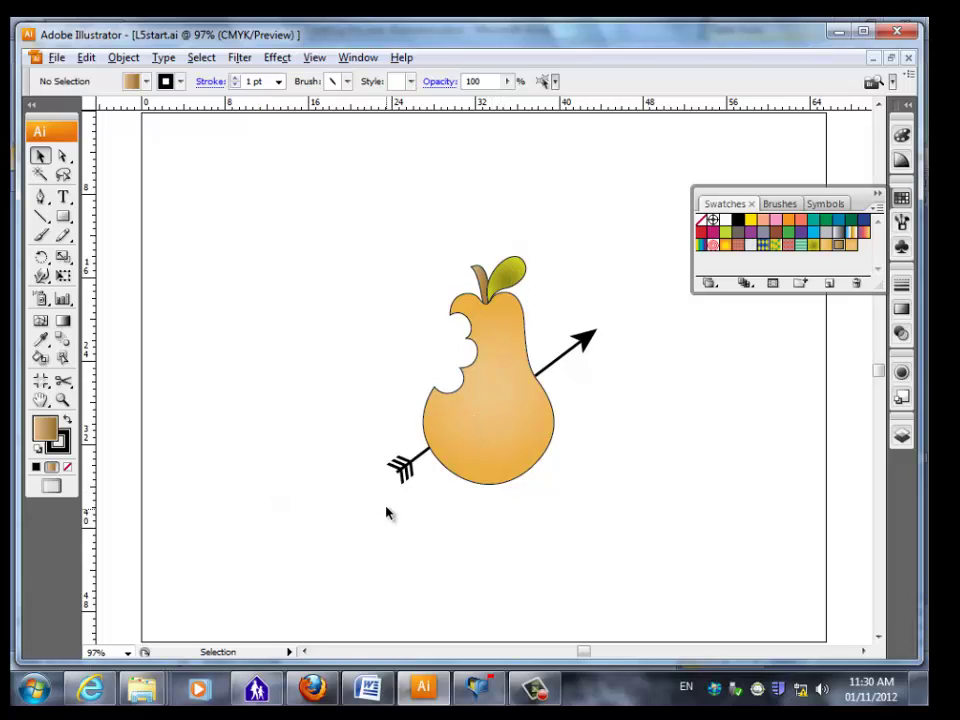
# Bring the arrow's feathered tail to the front and set it back over the pear body
pyautogui.moveTo(418, 469); pyautogui.dragTo(340, 463)
pyautogui.rightClick(347, 470)
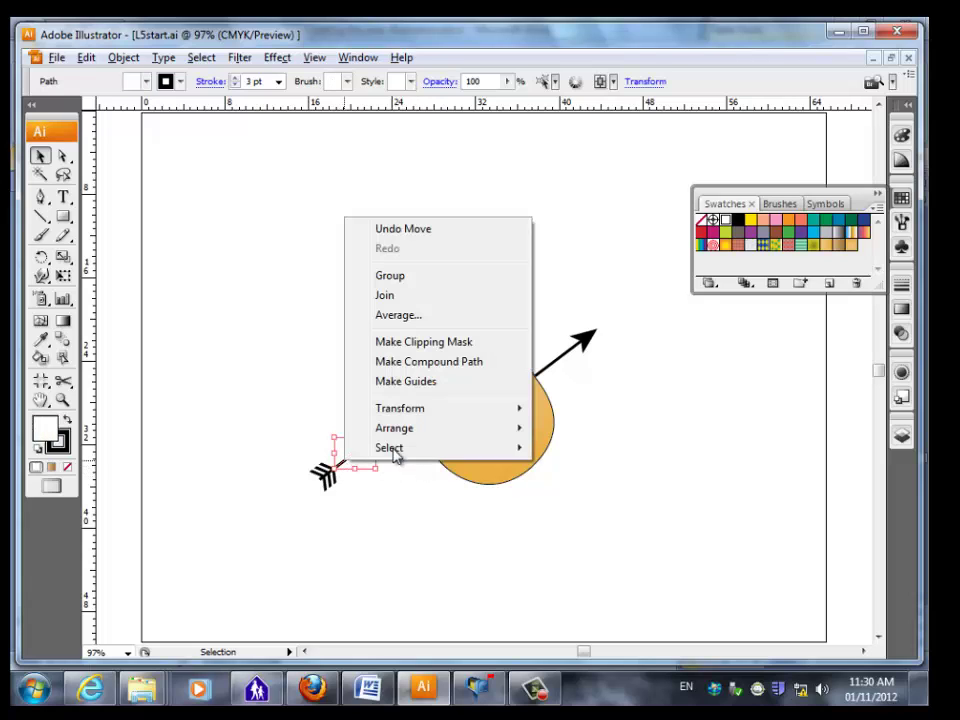
pyautogui.moveTo(417, 430)
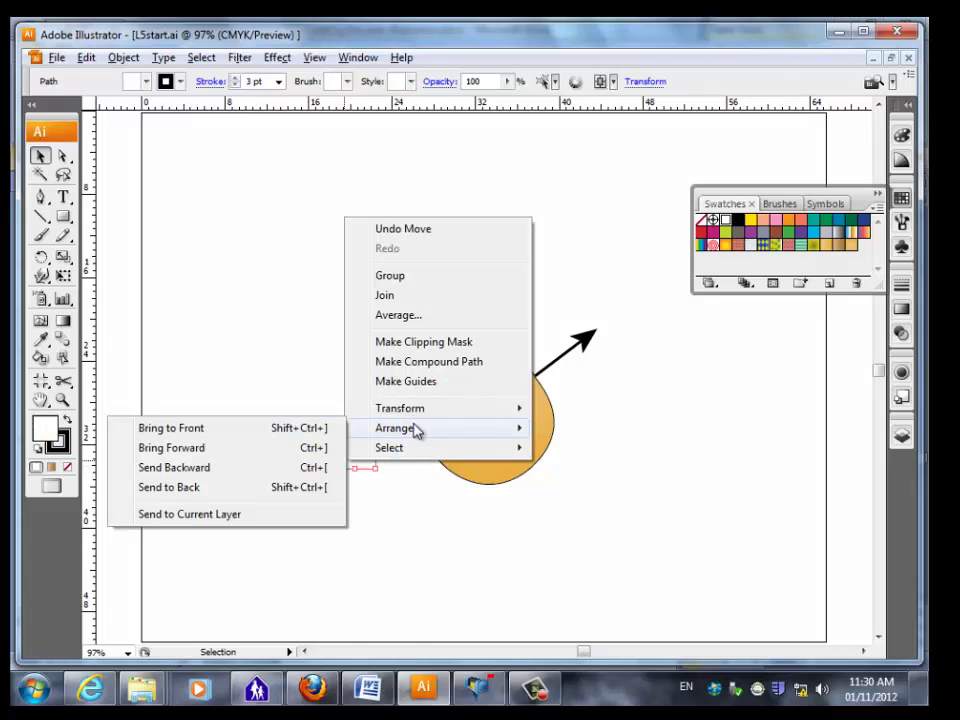
pyautogui.click(190, 428)
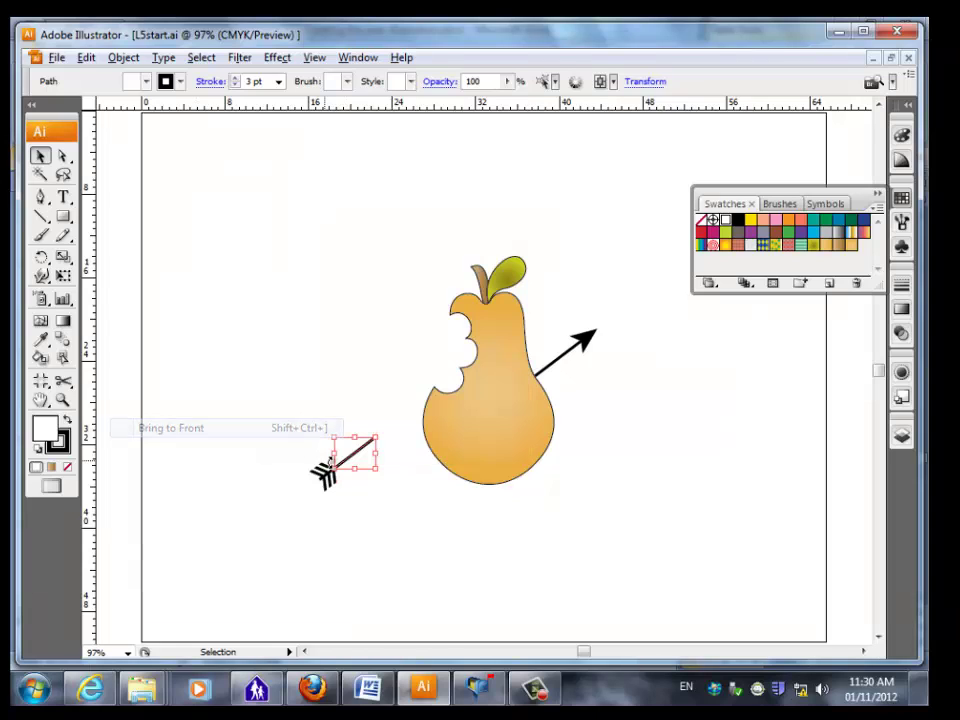
pyautogui.moveTo(357, 459); pyautogui.dragTo(428, 457)
pyautogui.click(310, 474)
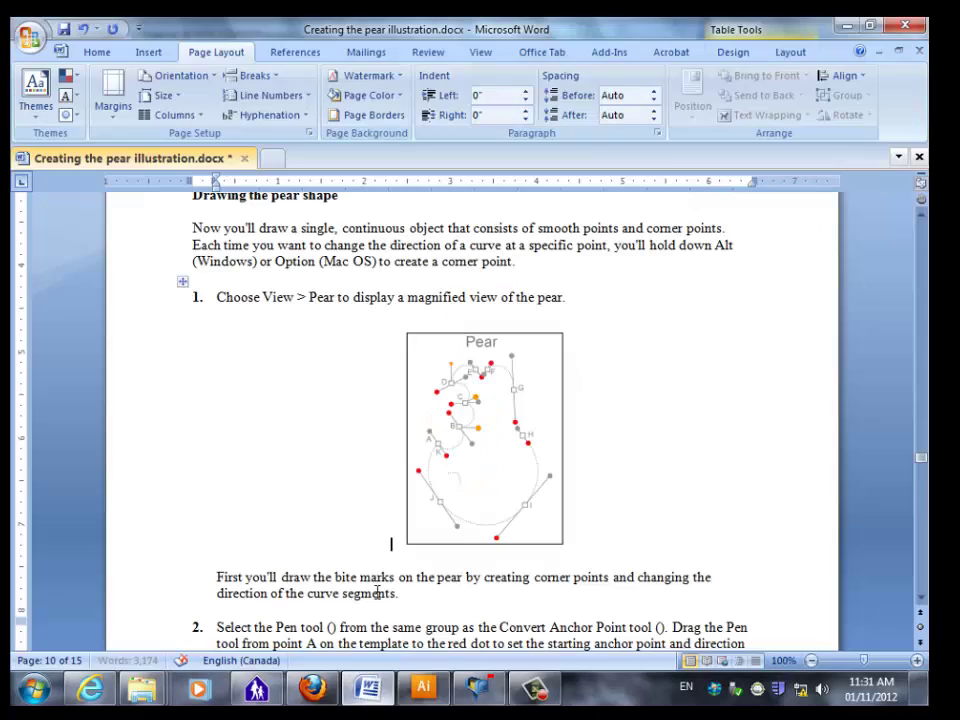
pyautogui.scroll(10, 470, 420)
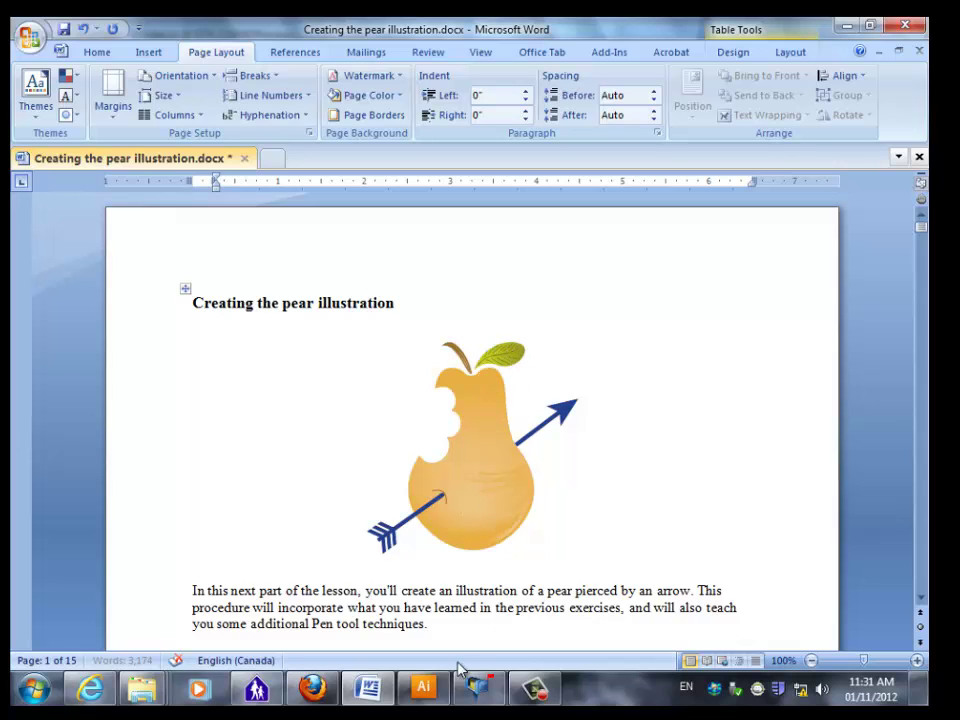
pyautogui.click(423, 688)
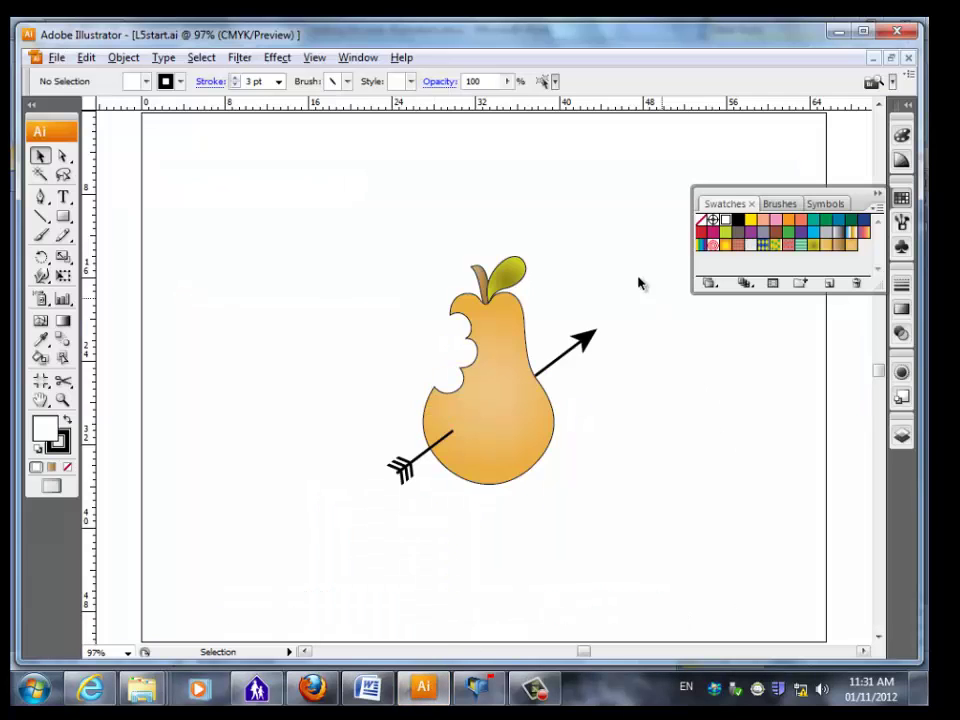